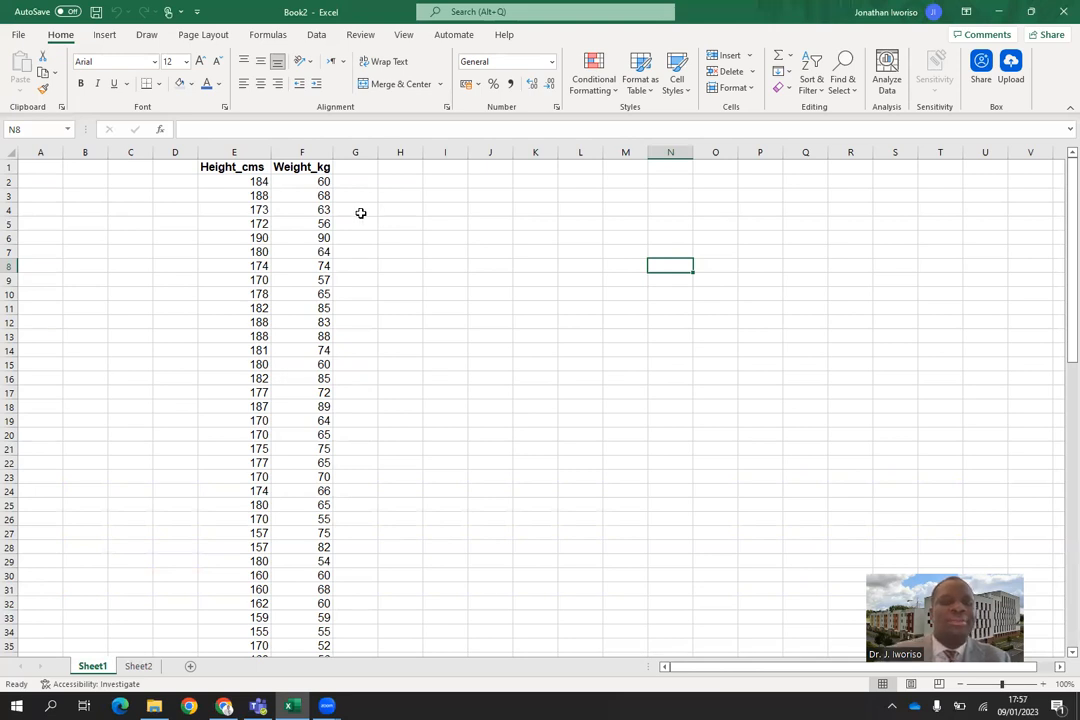
Enable the Analysis ToolPak and Solver Add-in in the Excel add-ins.
click(361, 213)
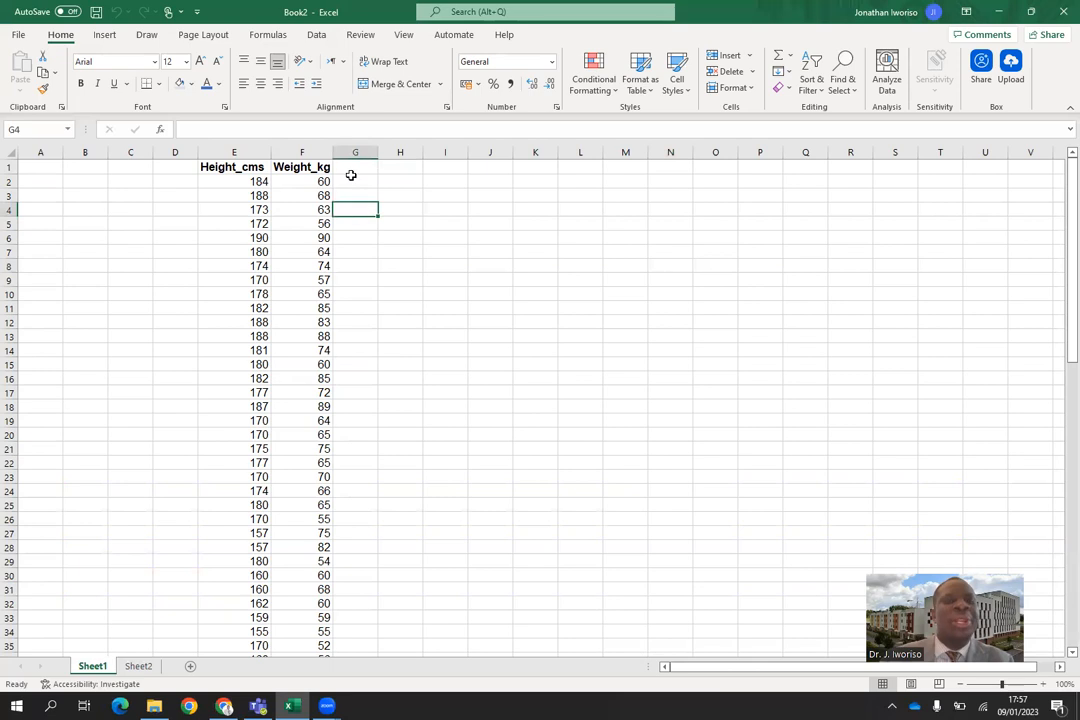
click(319, 37)
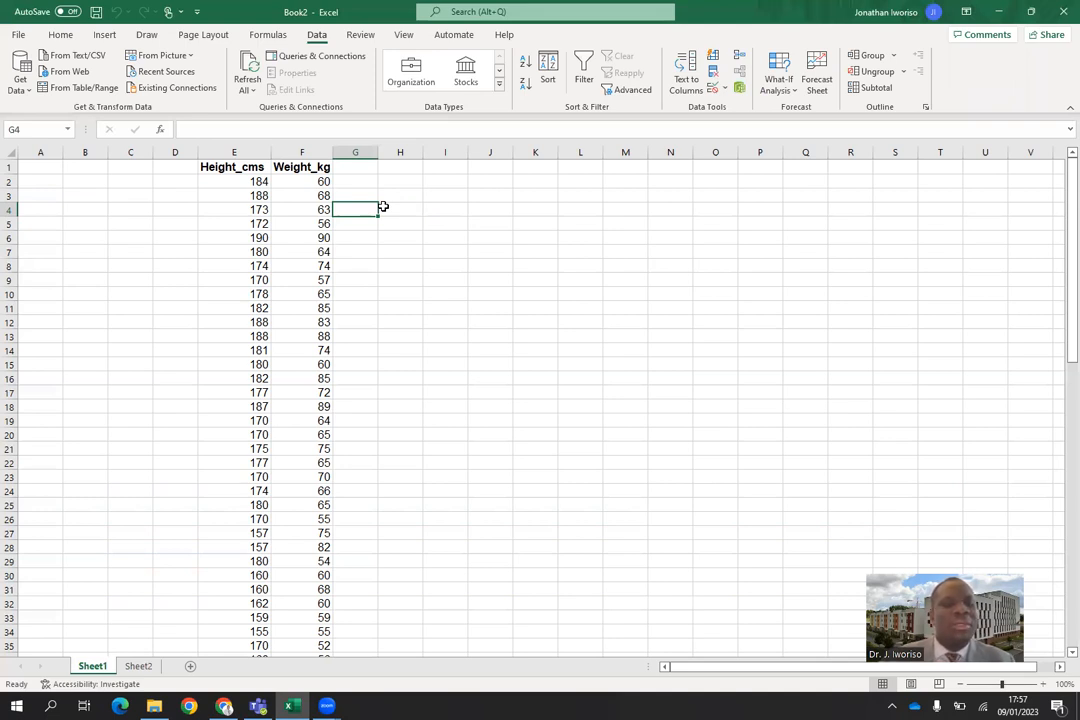
click(19, 36)
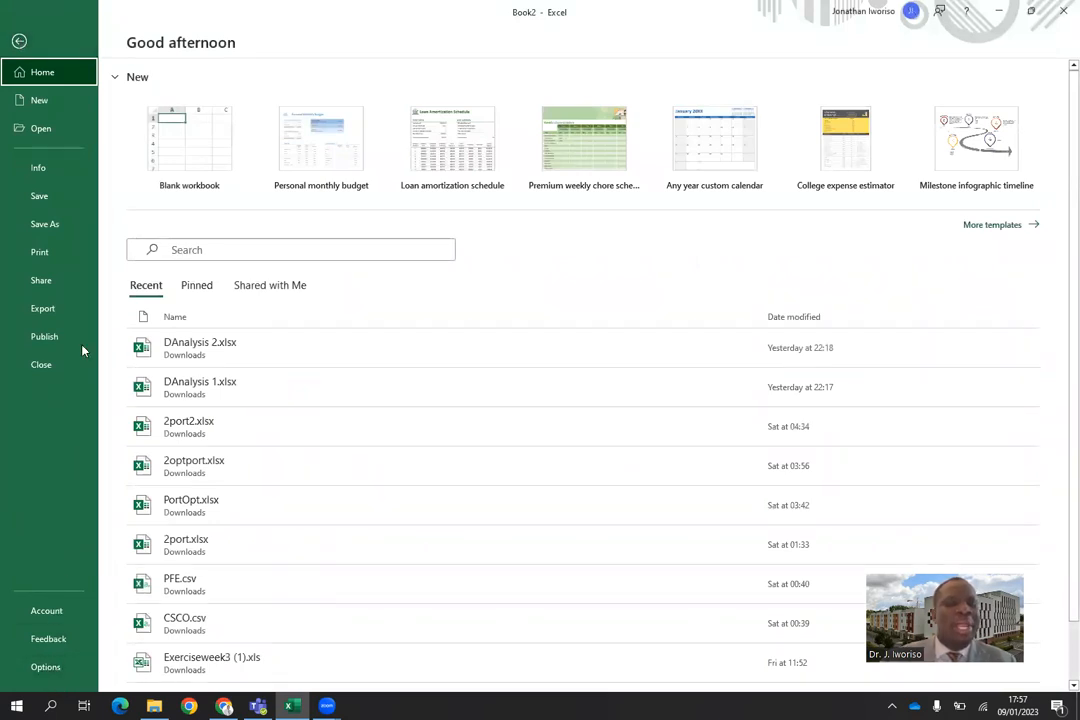
click(45, 667)
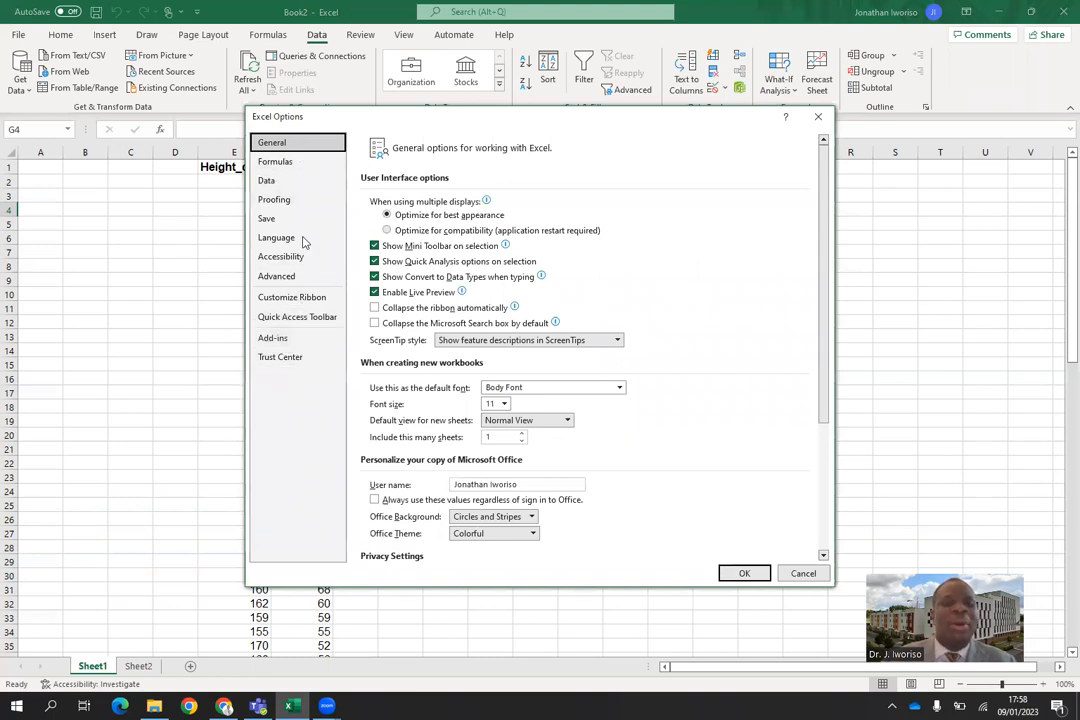
click(284, 339)
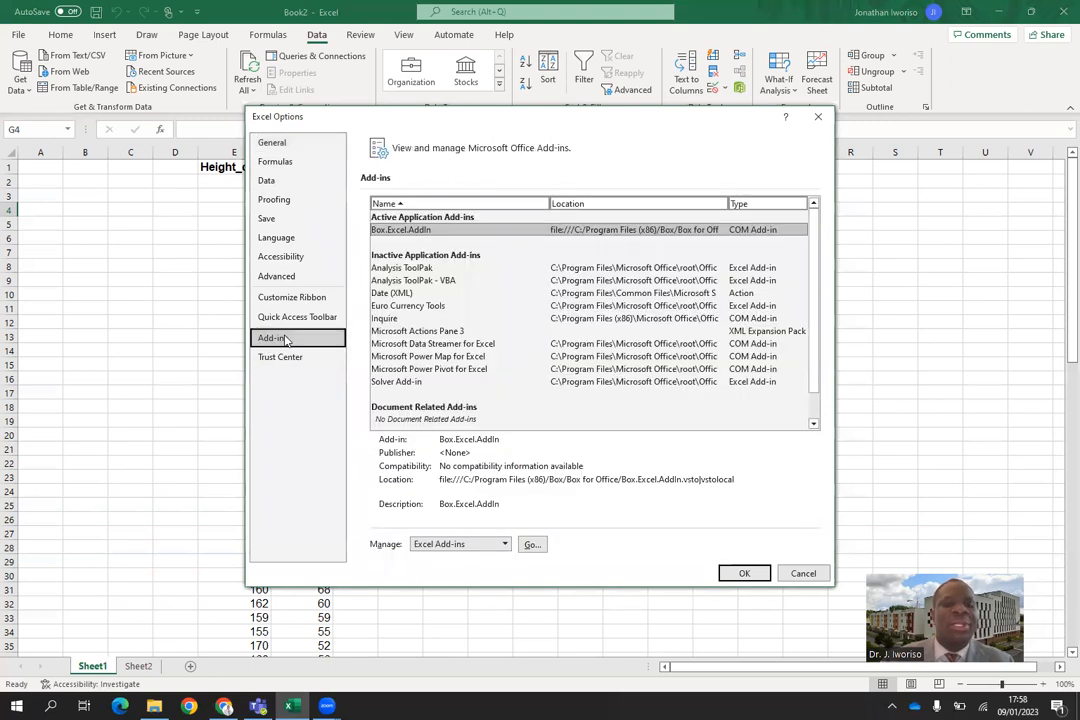
click(531, 545)
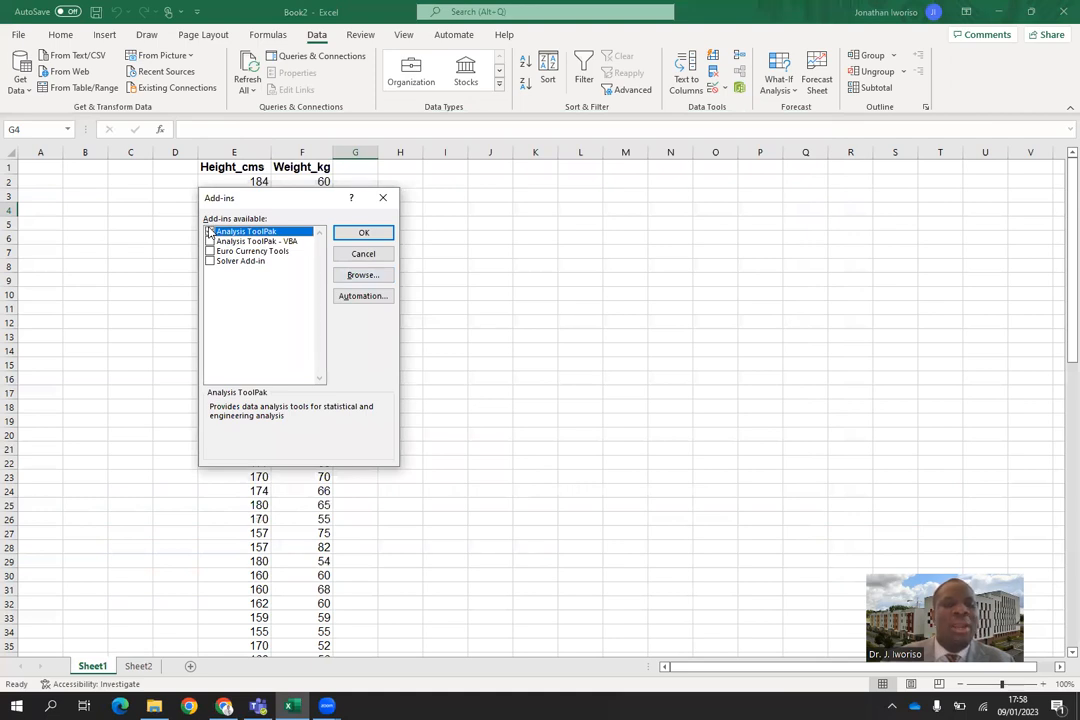
click(210, 232)
click(210, 261)
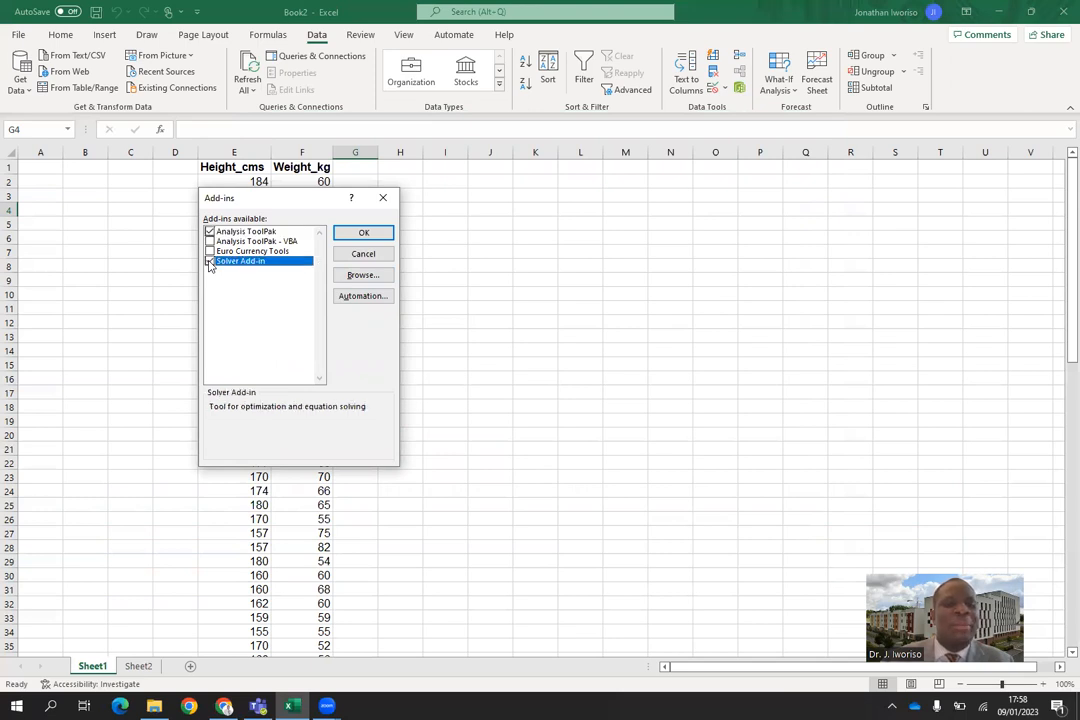
click(363, 235)
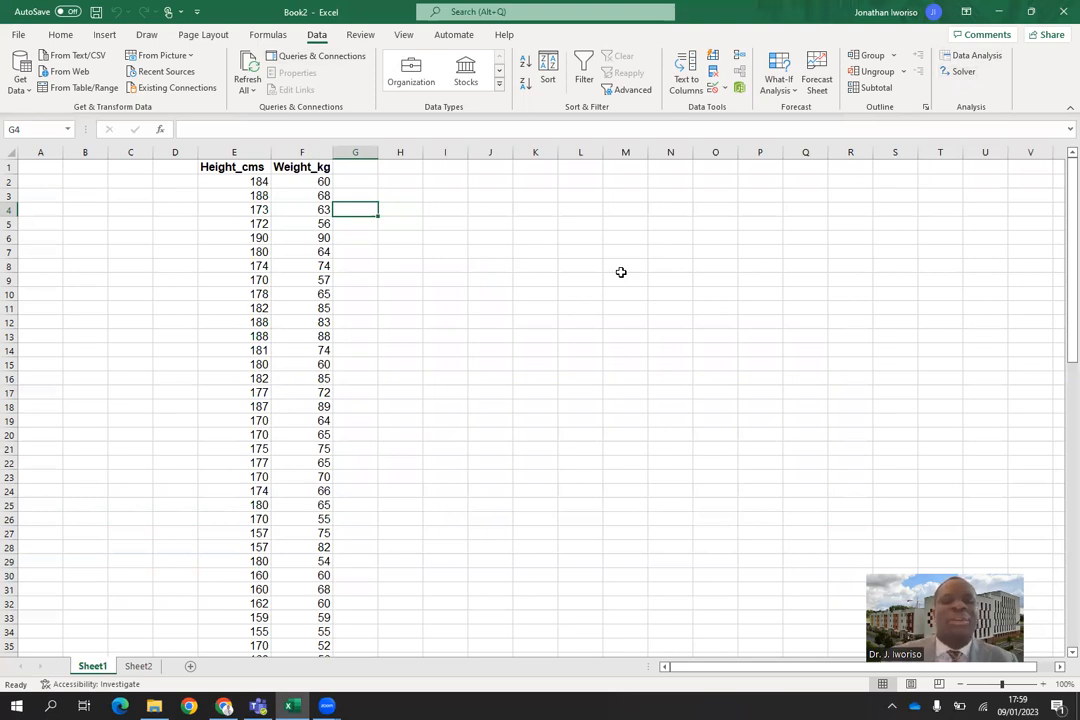
Start a Regression from the data analysis tools and move its dialog clear of the height and weight columns.
click(970, 57)
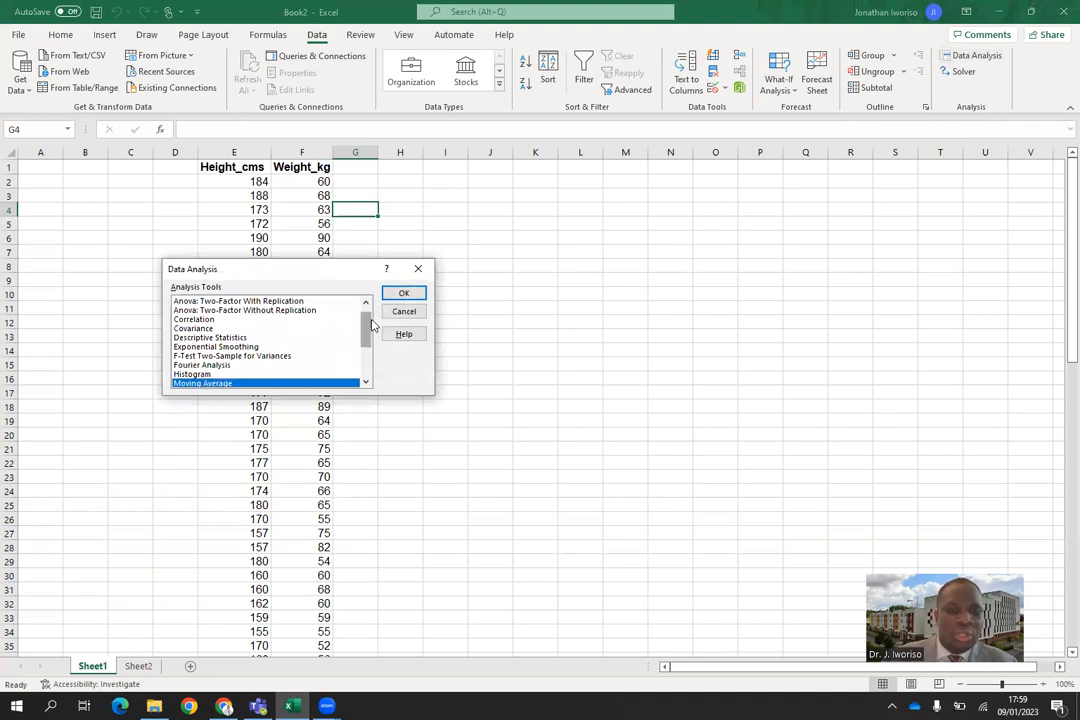
click(366, 368)
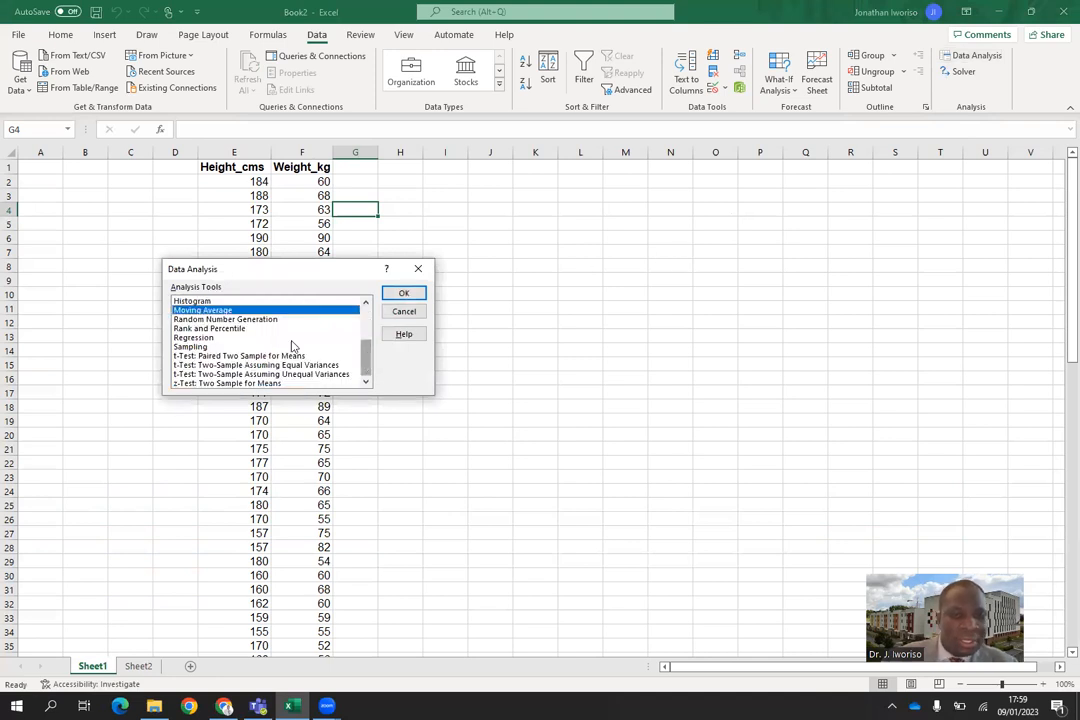
click(368, 338)
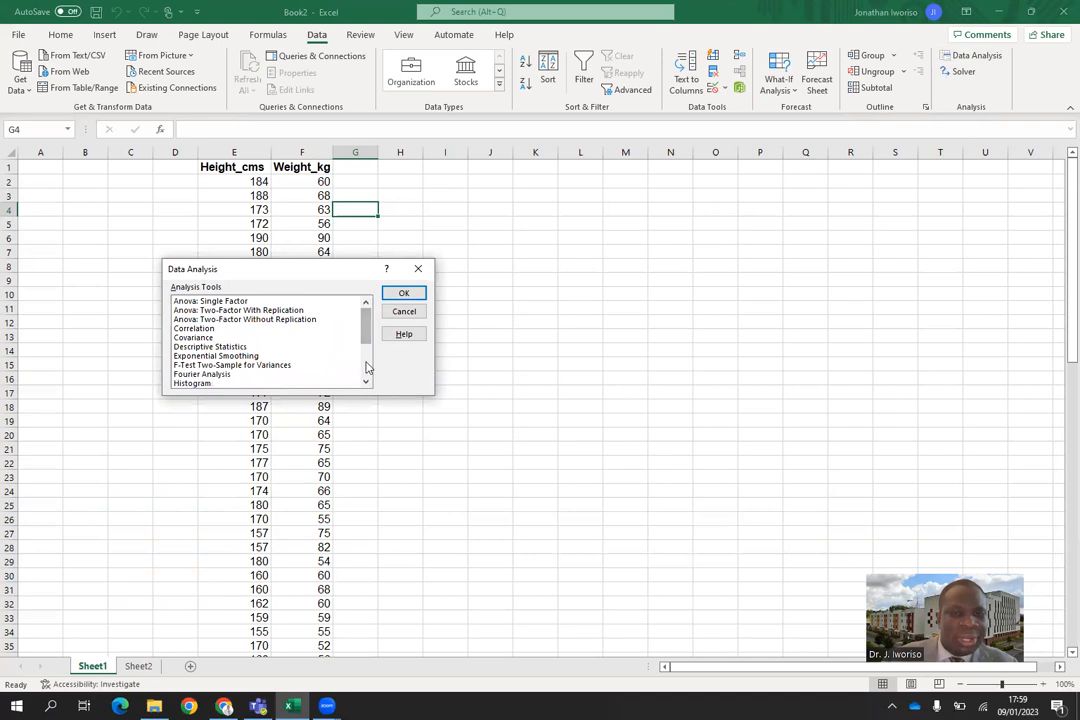
drag(368, 338, 364, 368)
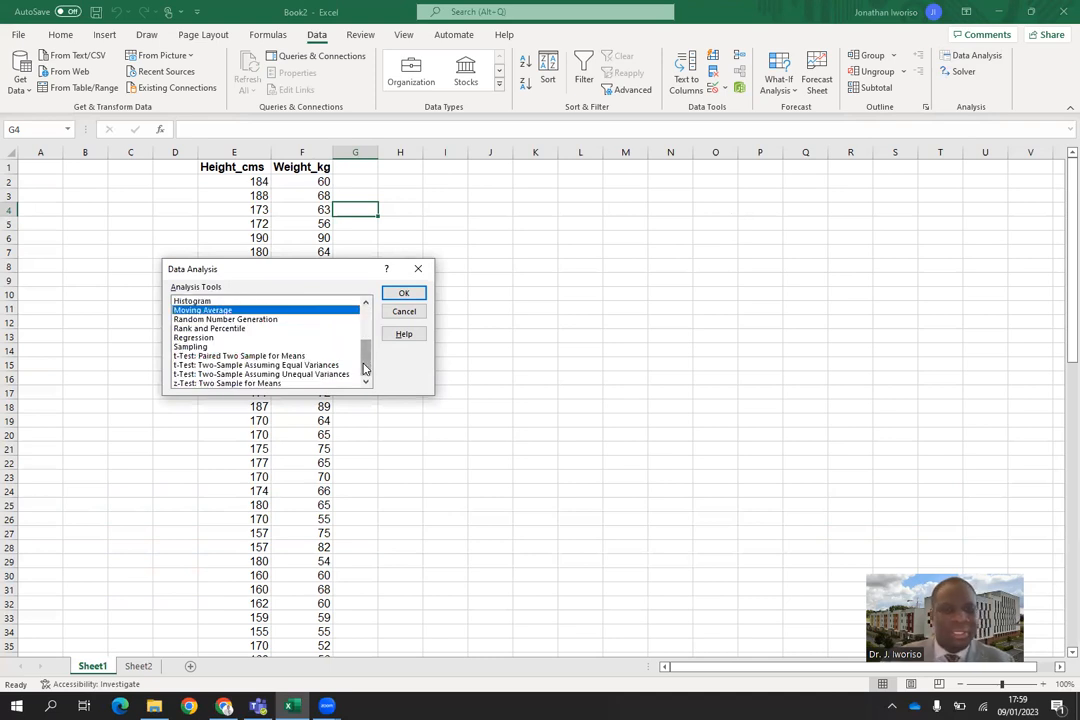
click(200, 338)
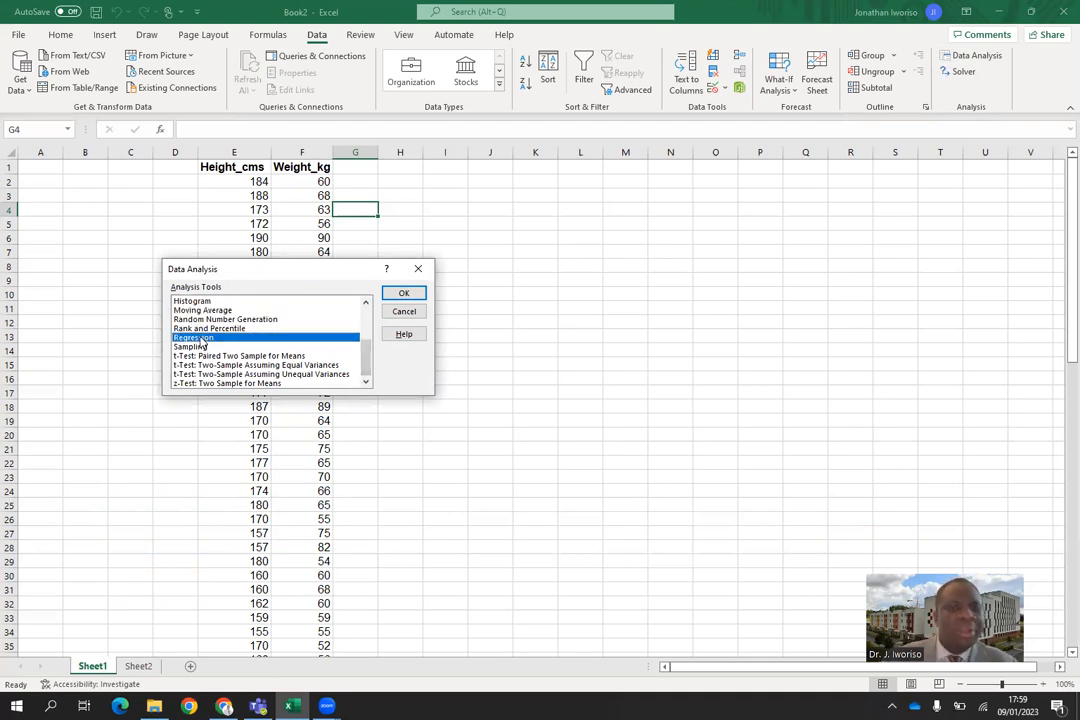
click(405, 295)
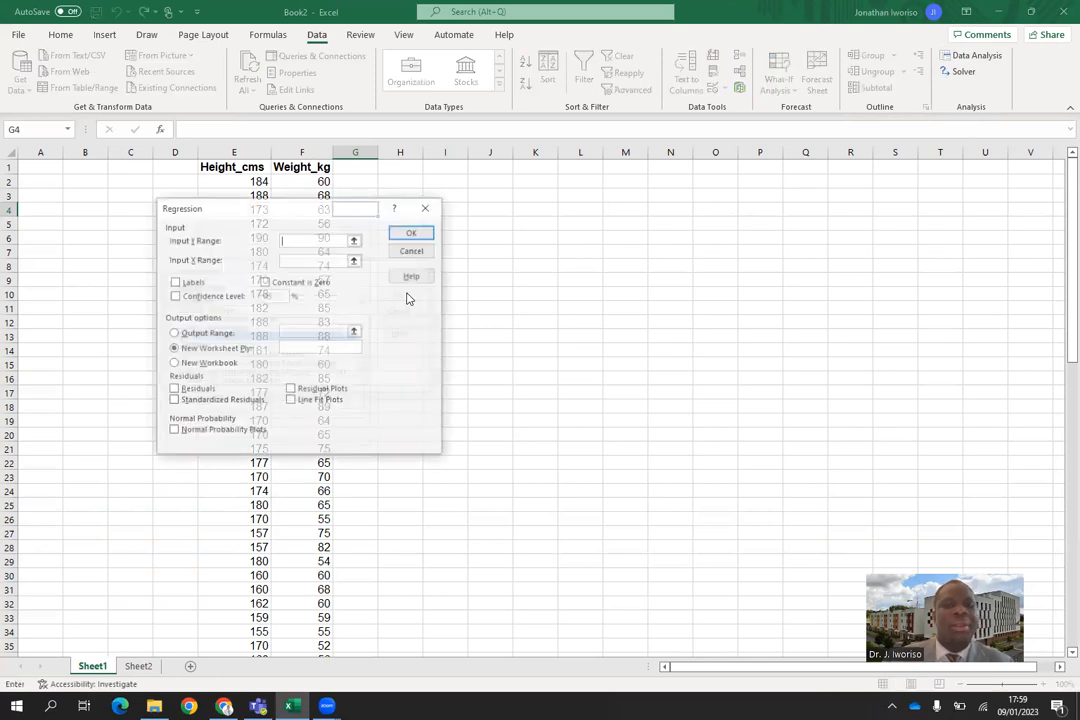
drag(353, 211, 428, 223)
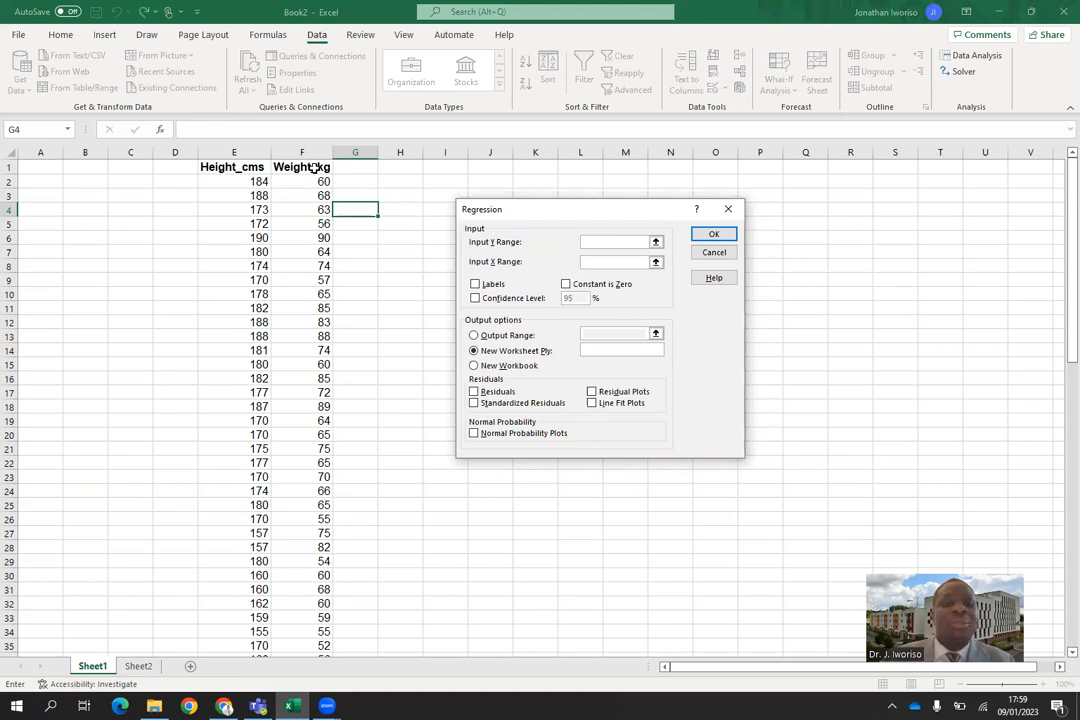
Set the regression's Y range to $F$1:$F$84 and X range to $E$1:$E$84, and treat the first row as labels.
drag(314, 168, 326, 489)
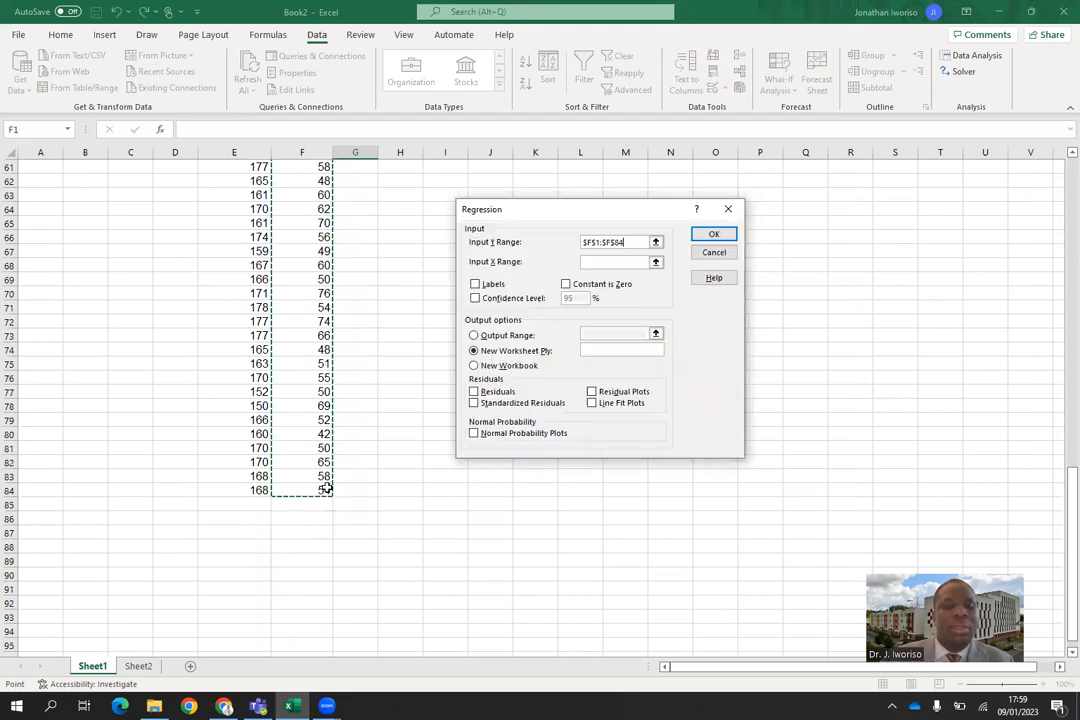
scroll(1061, 174, up, 20)
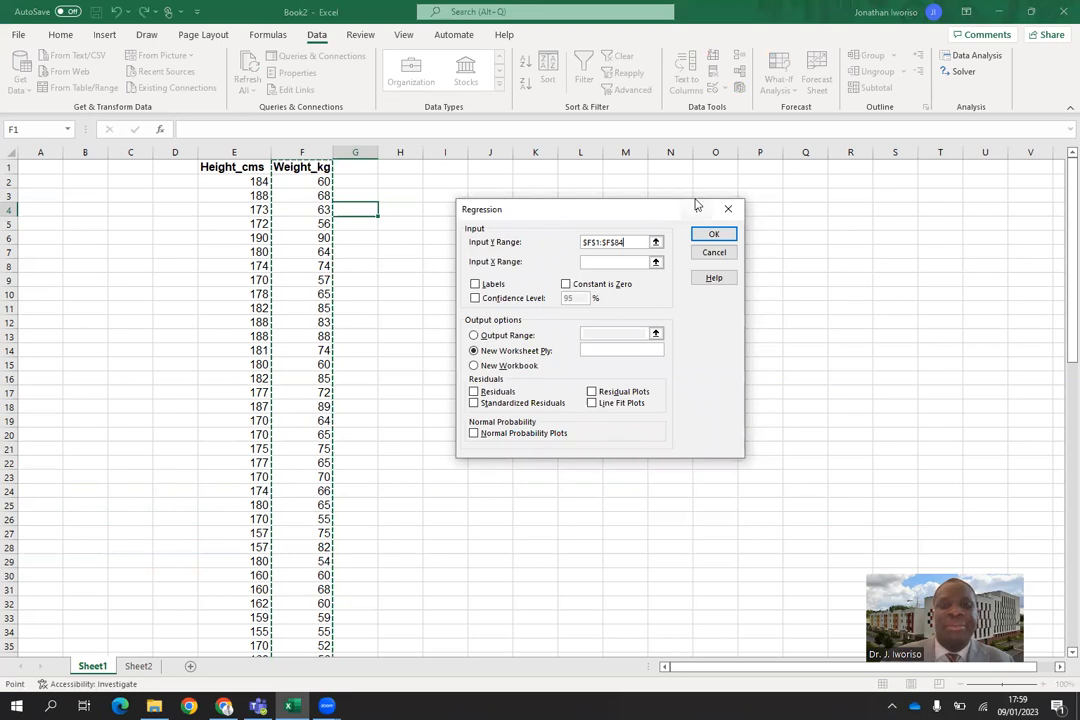
click(603, 263)
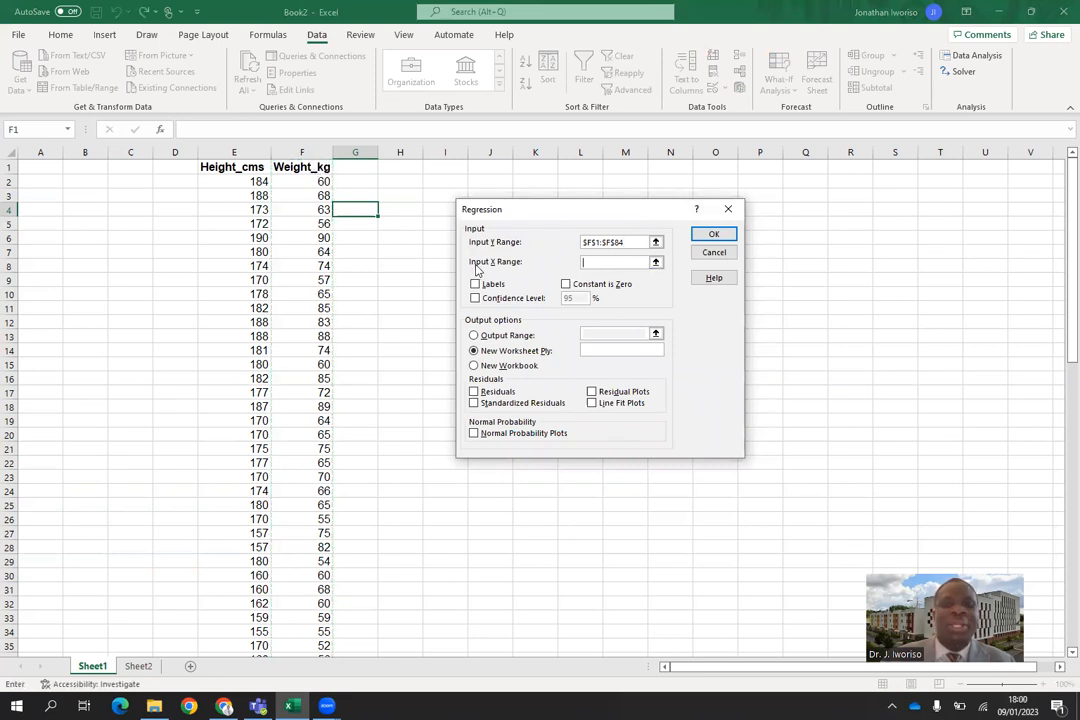
click(252, 170)
drag(255, 180, 261, 617)
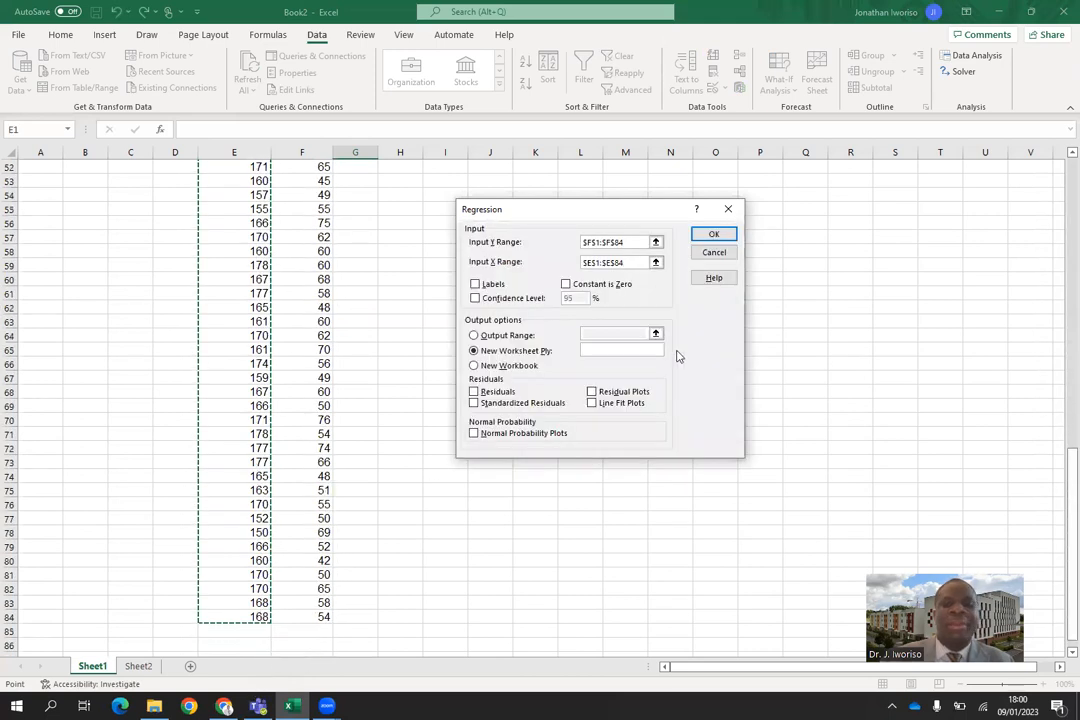
scroll(1060, 180, up, 17)
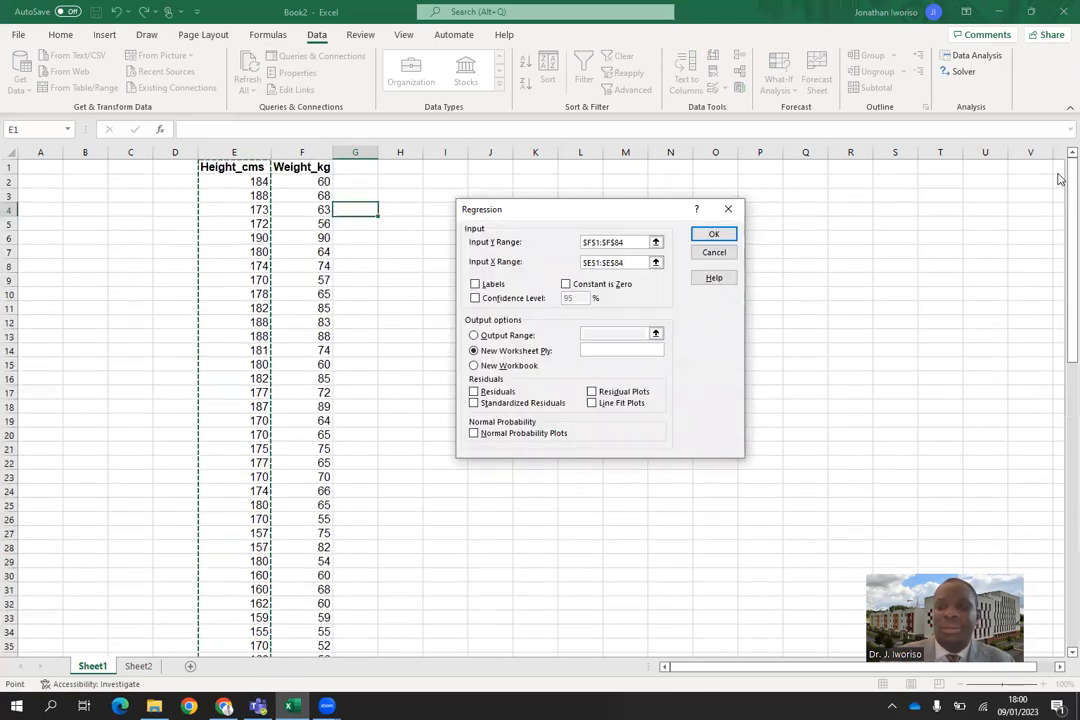
click(475, 285)
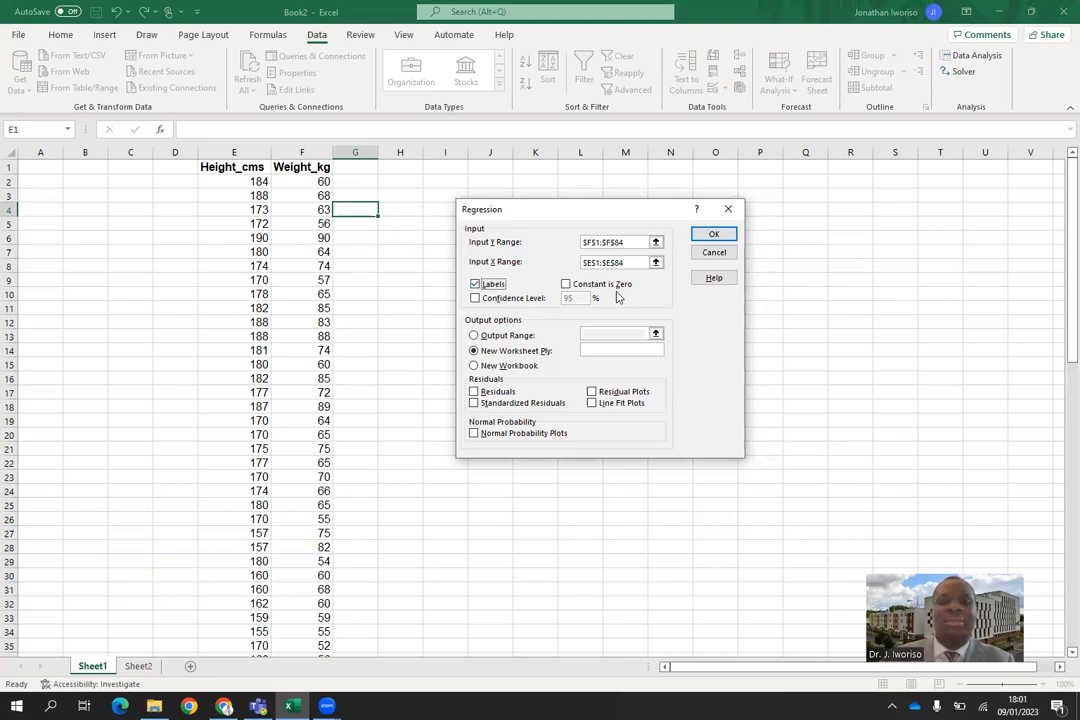
click(565, 286)
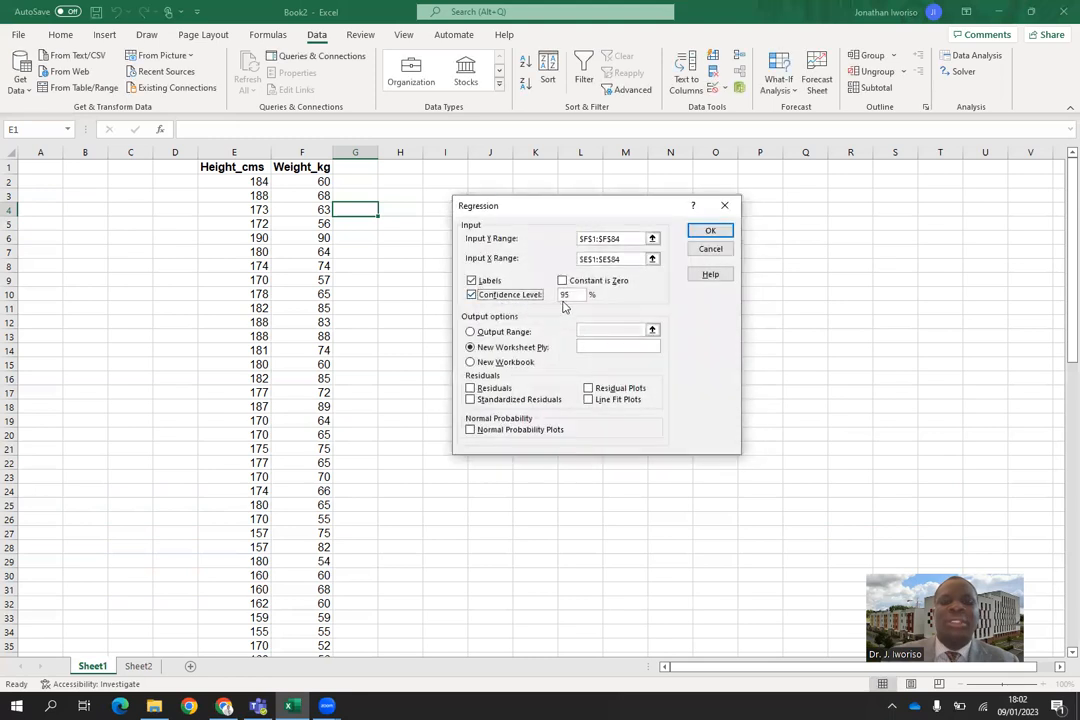
click(574, 294)
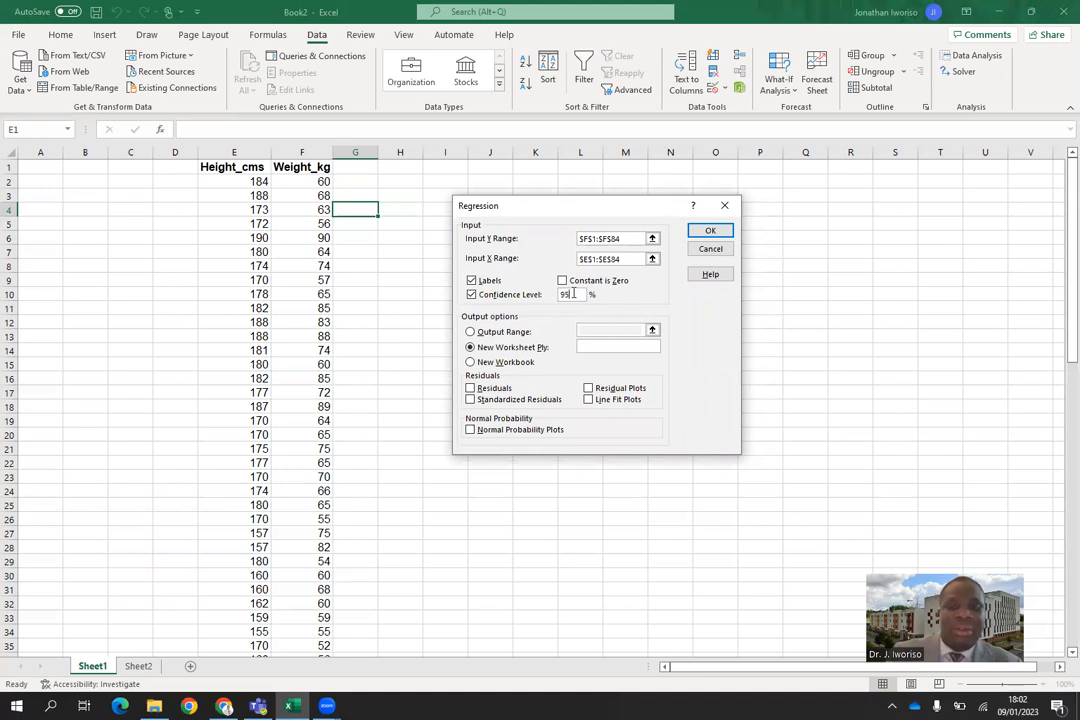
click(472, 294)
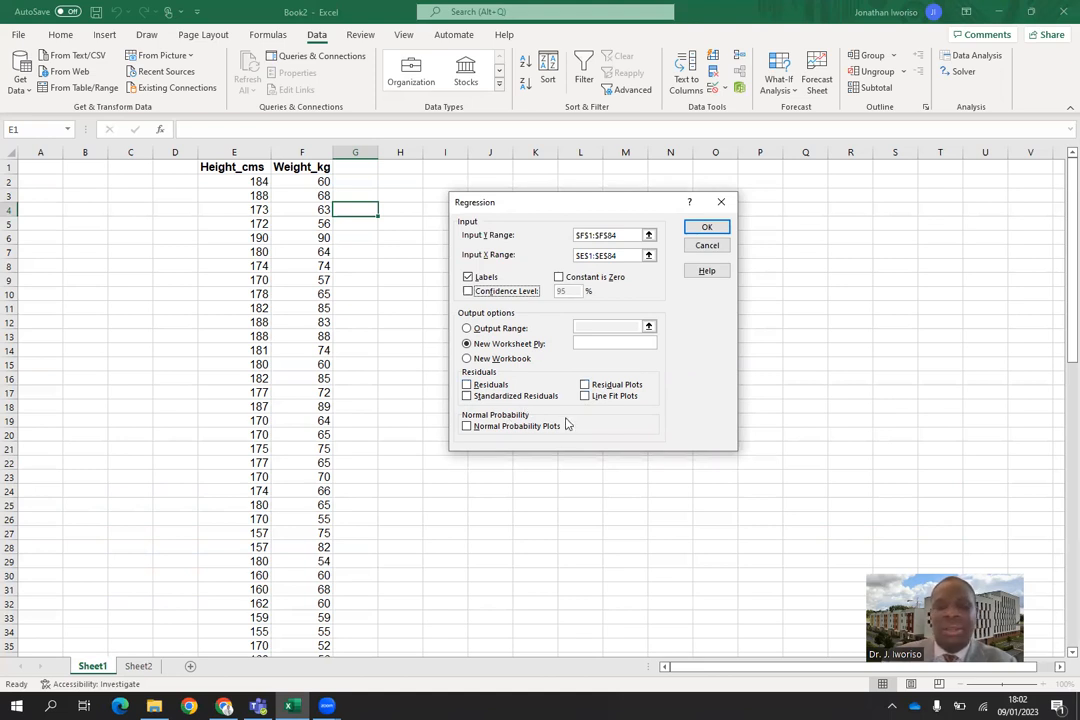
click(468, 427)
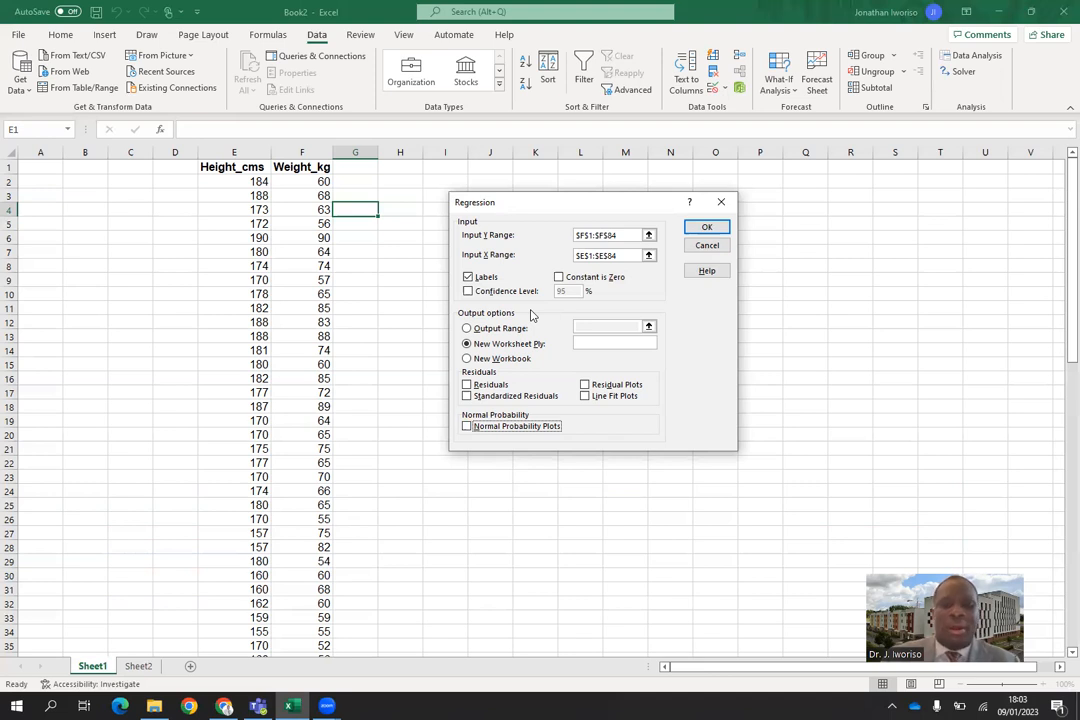
Set the regression's output range to cell H2 of the current sheet and run the analysis.
click(466, 329)
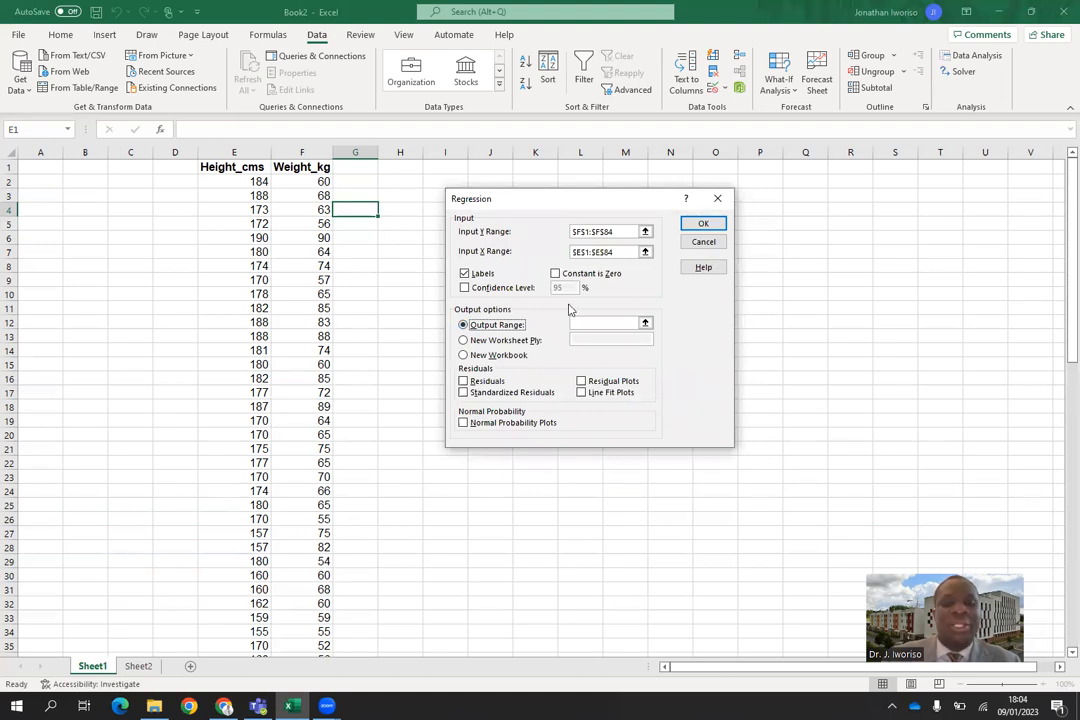
click(599, 321)
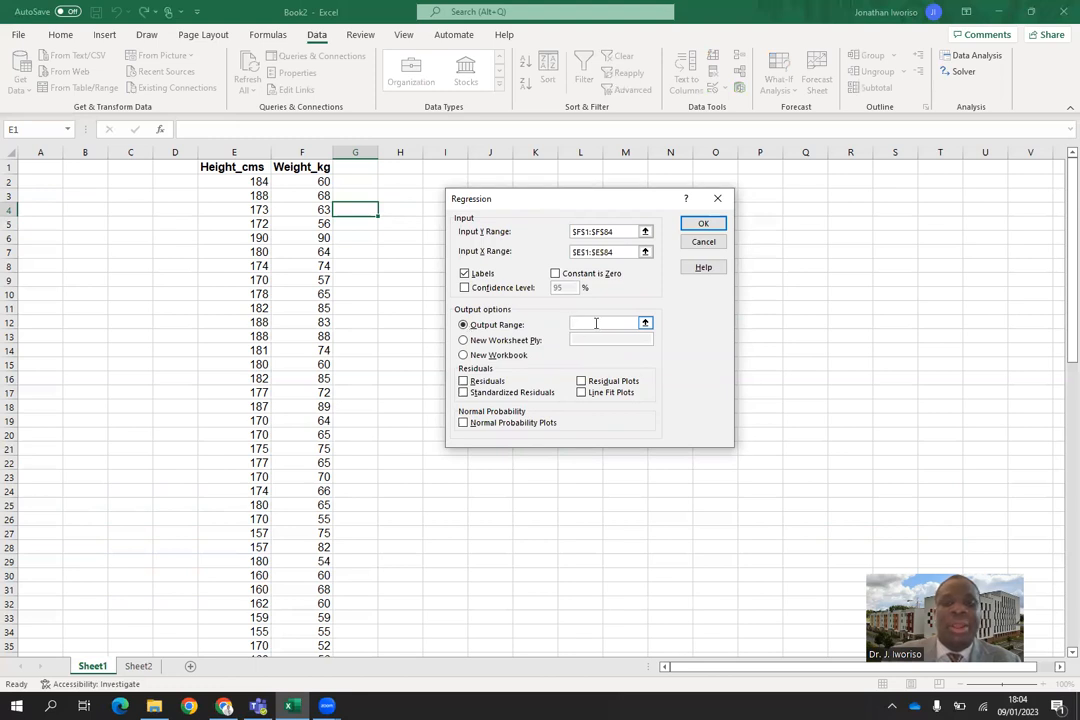
click(411, 182)
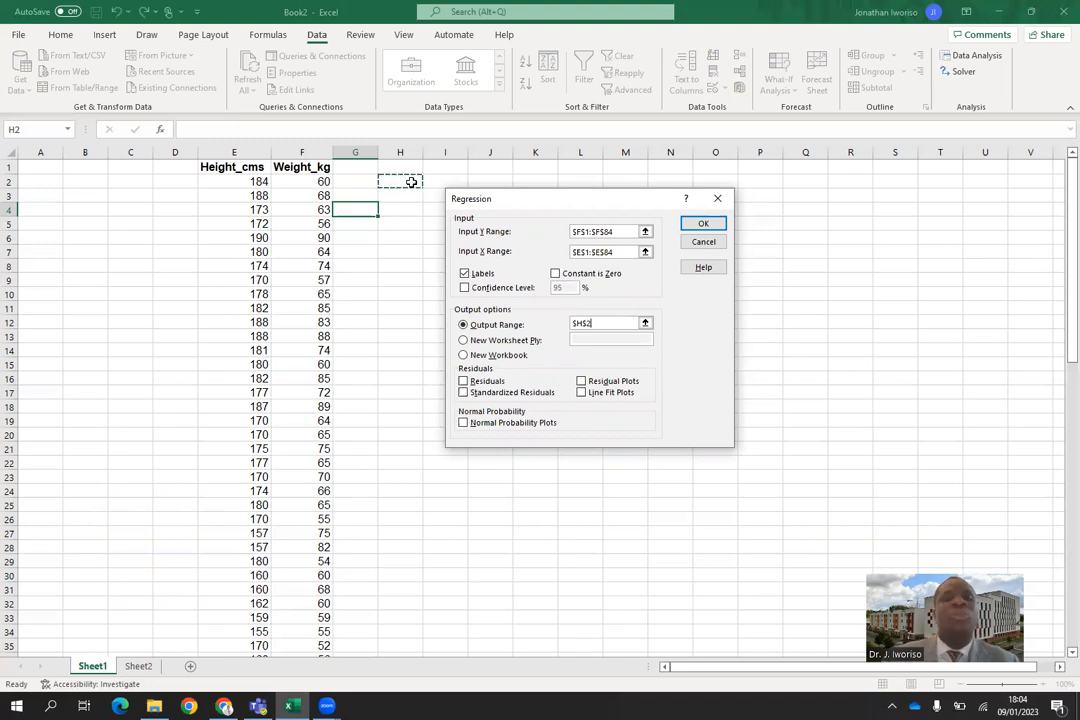
click(705, 223)
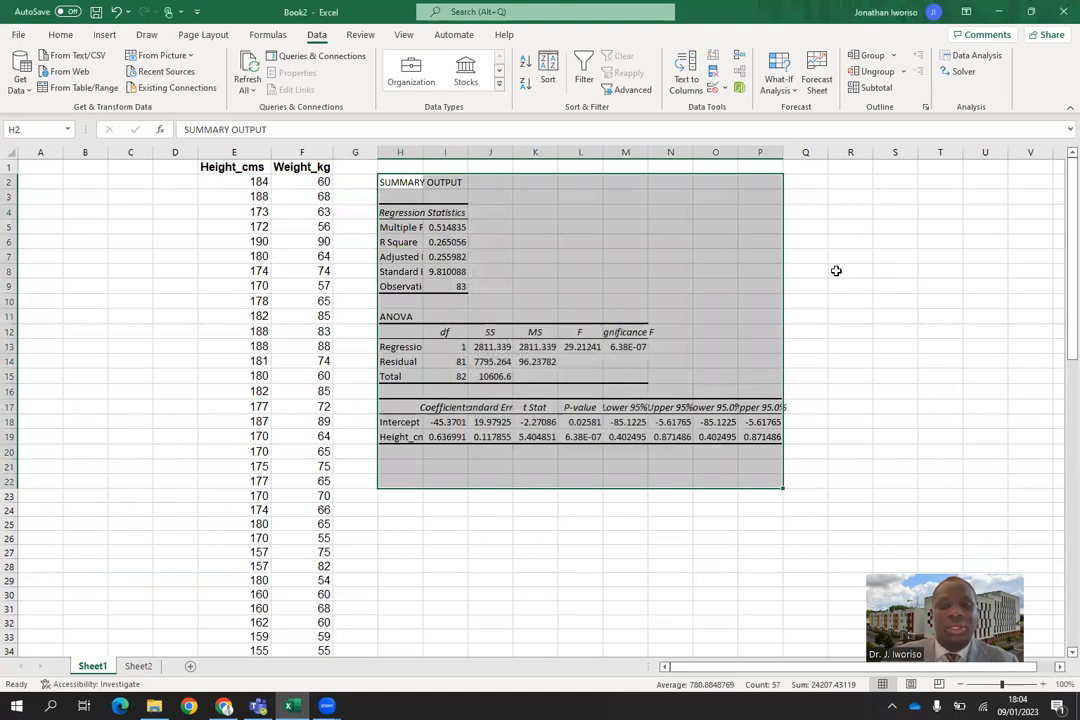
Widen columns H through M so the labels and figures of the regression output fit.
click(719, 258)
drag(416, 146, 641, 152)
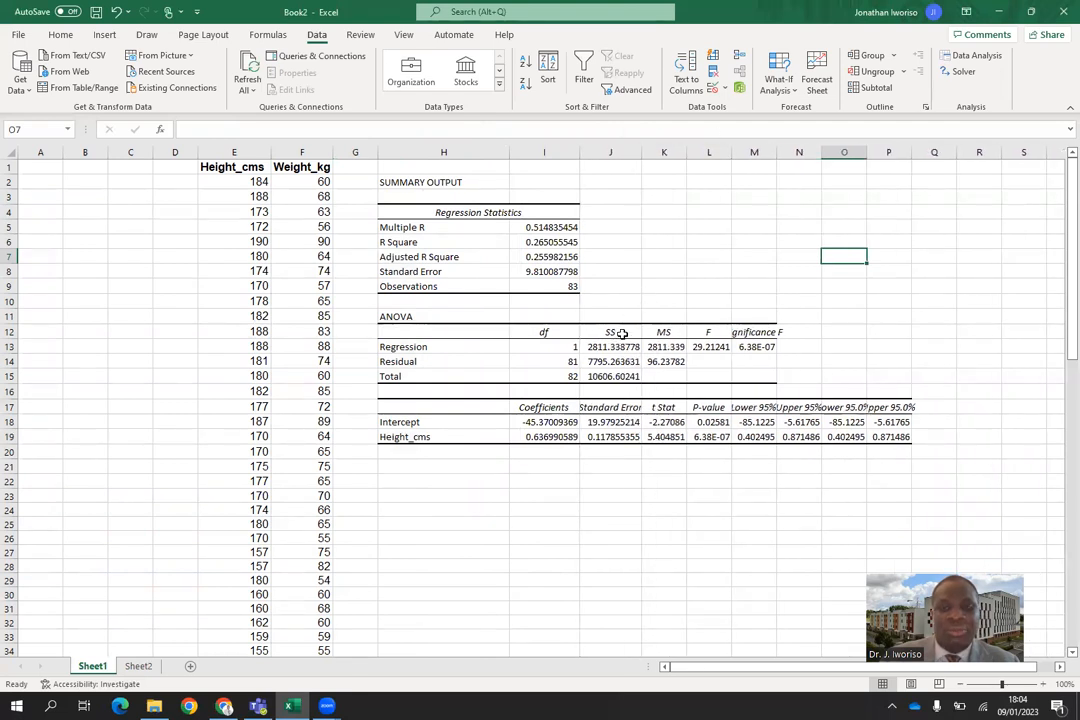
drag(683, 152, 815, 153)
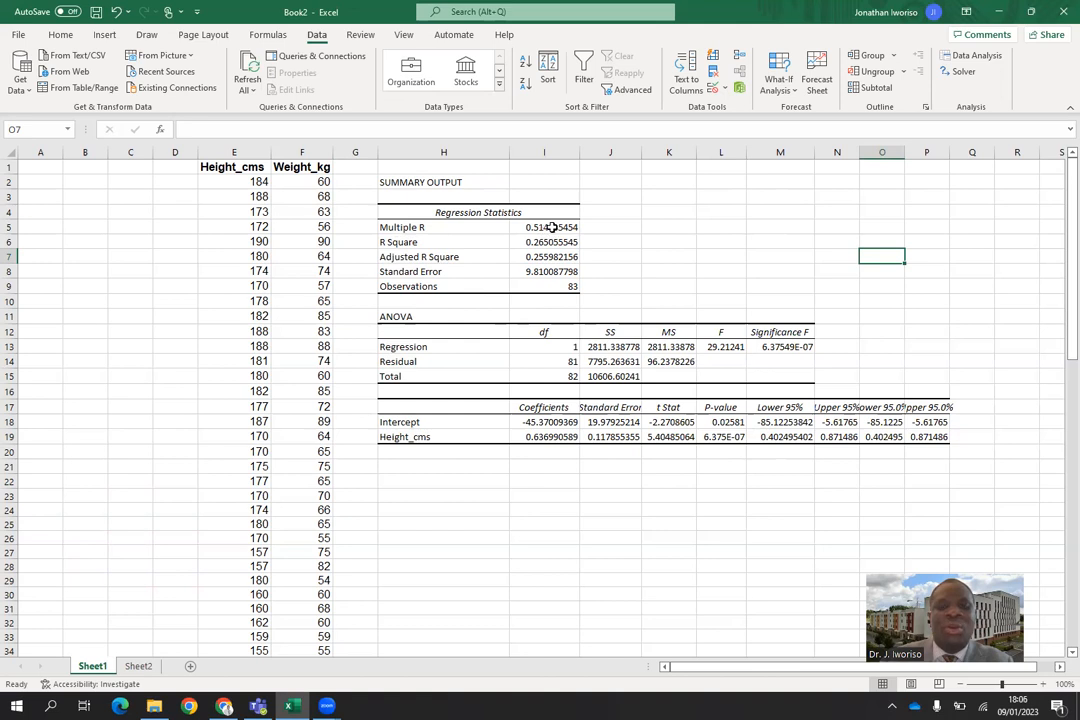
Enter the label Corr in cell L4 beside the regression statistics and move on to cell M4.
click(712, 212)
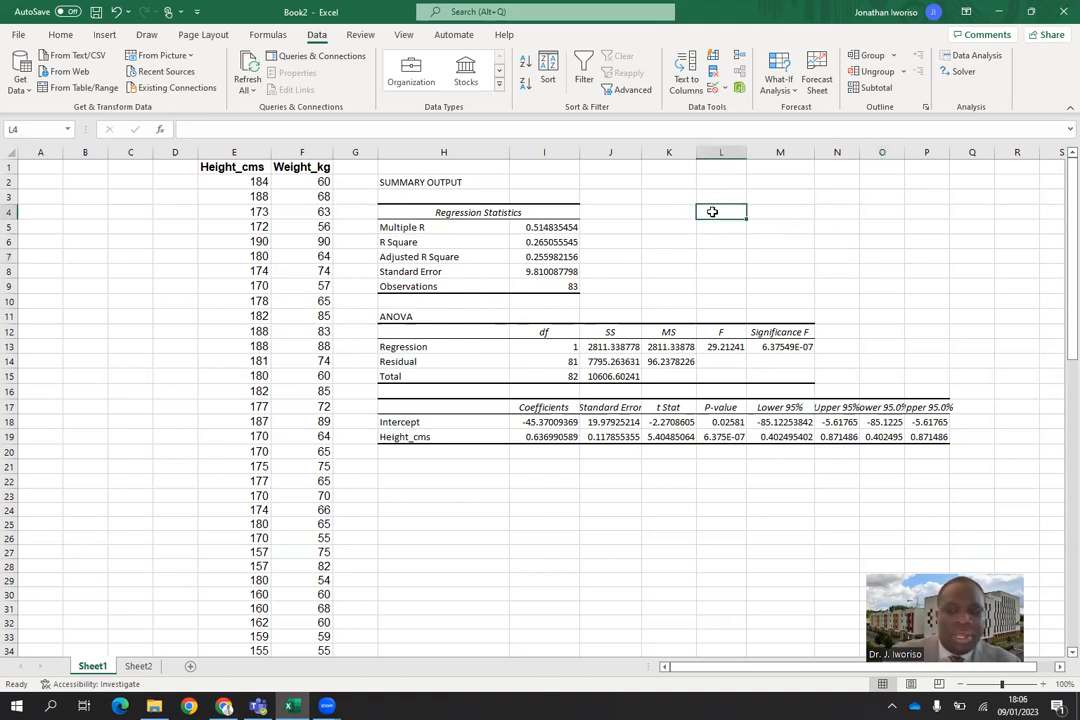
text(Corr)
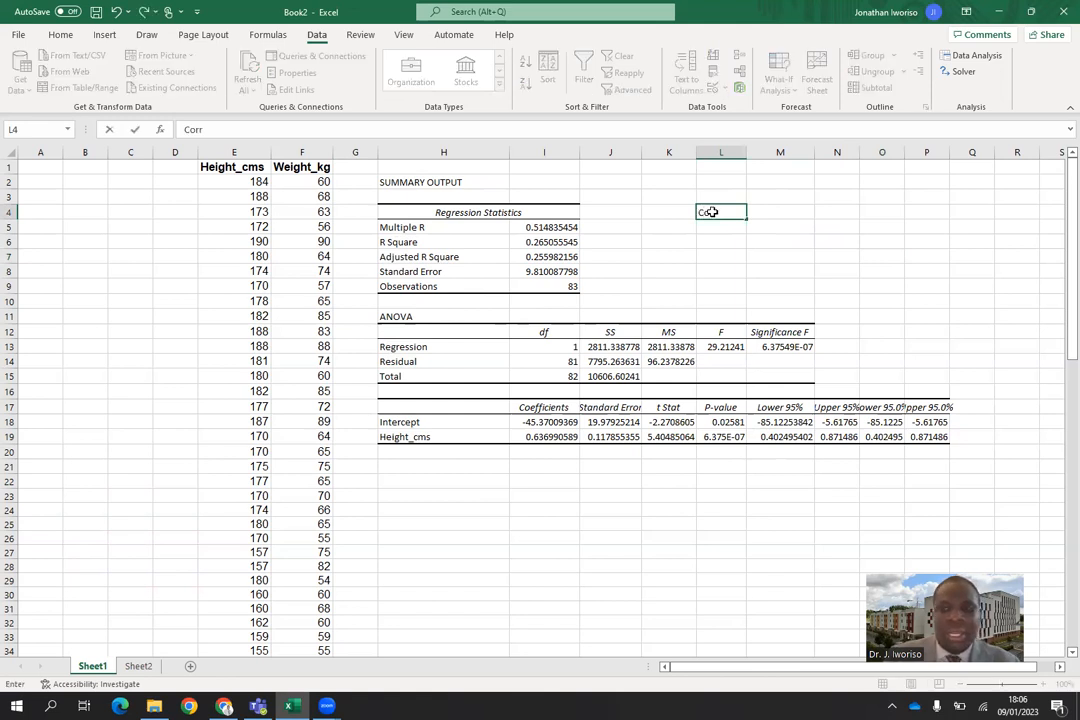
key(Tab)
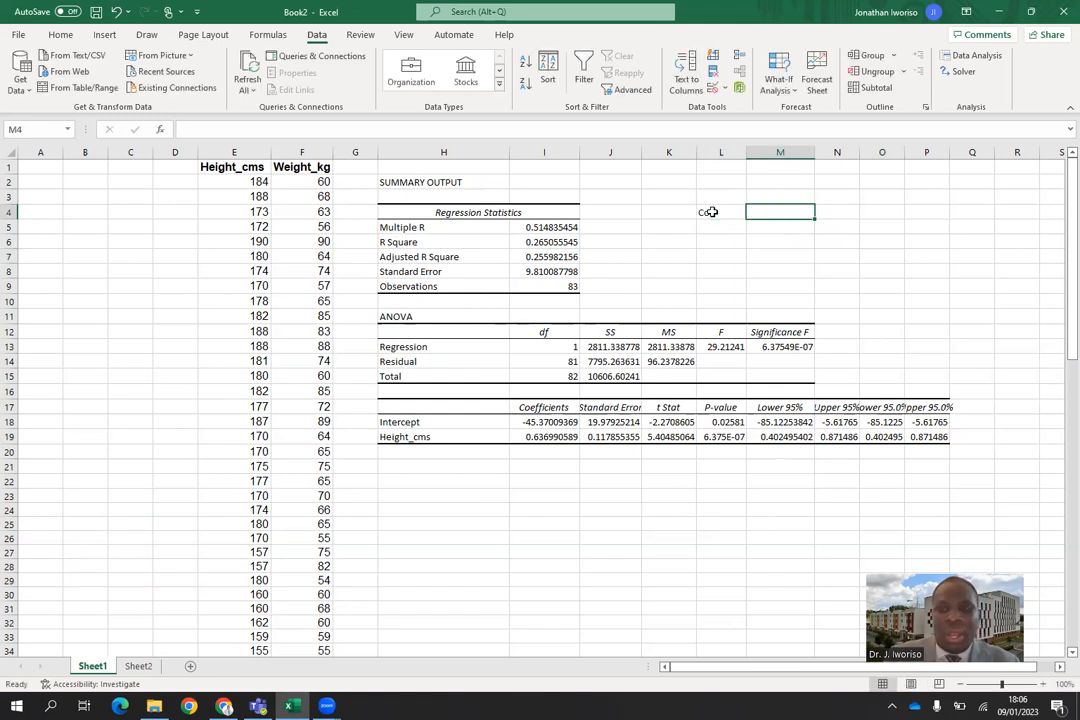
Compute the correlation of height and weight in M4 with the CORREL function over E2:E84 and F2:F84.
text(=)
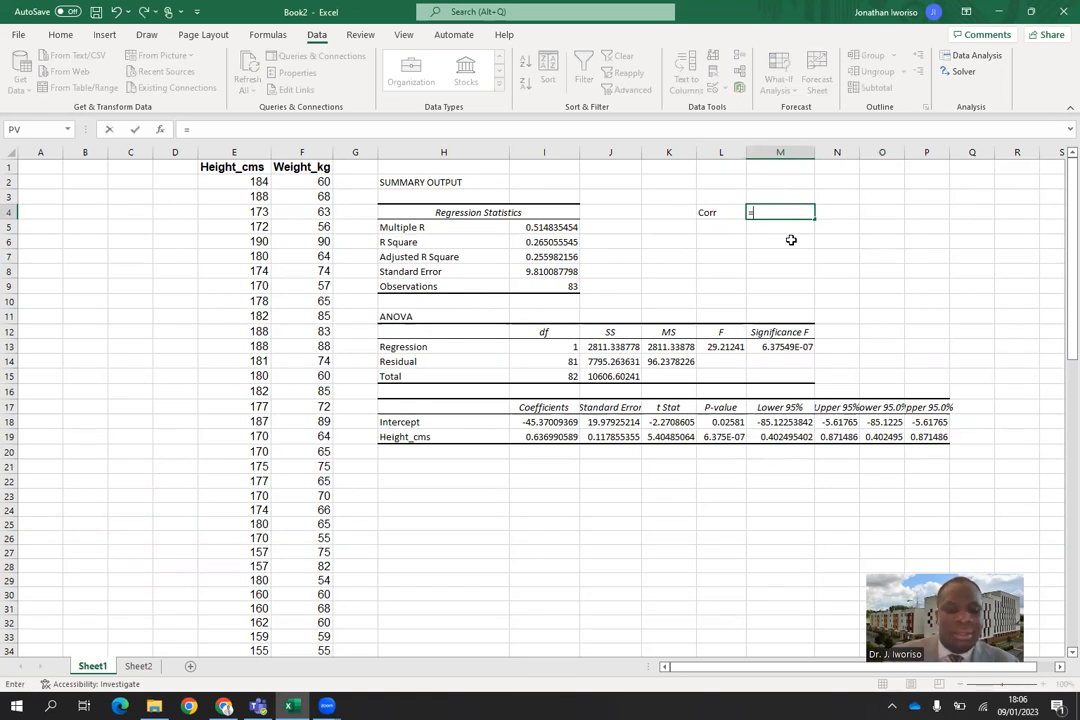
text(corr)
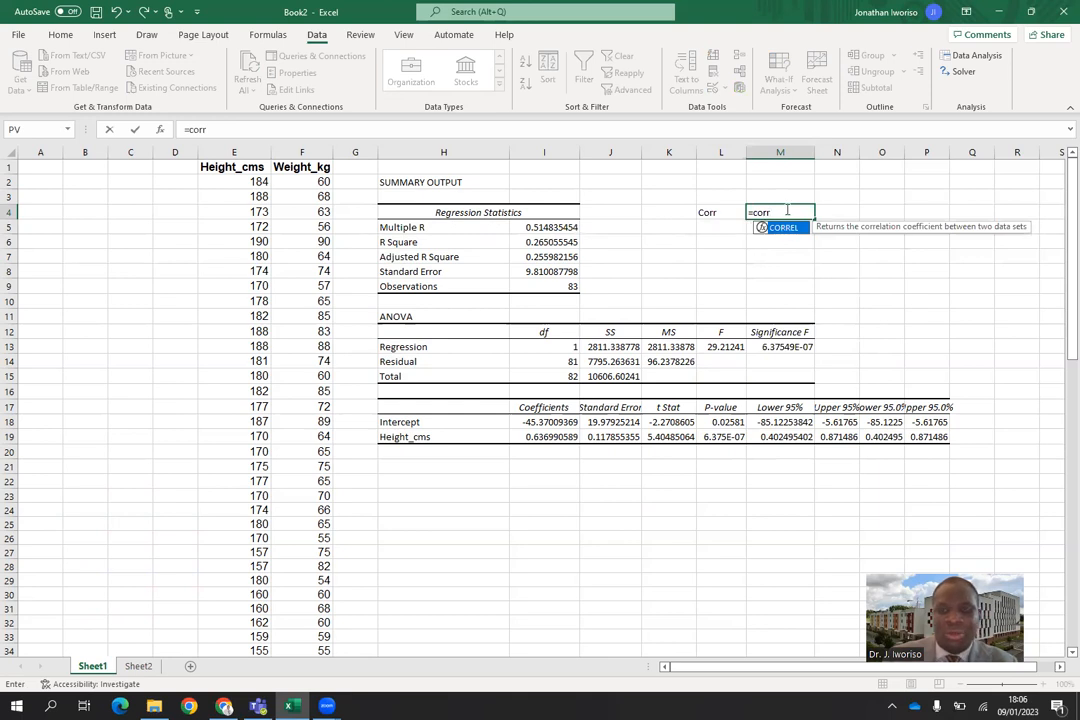
text(el)
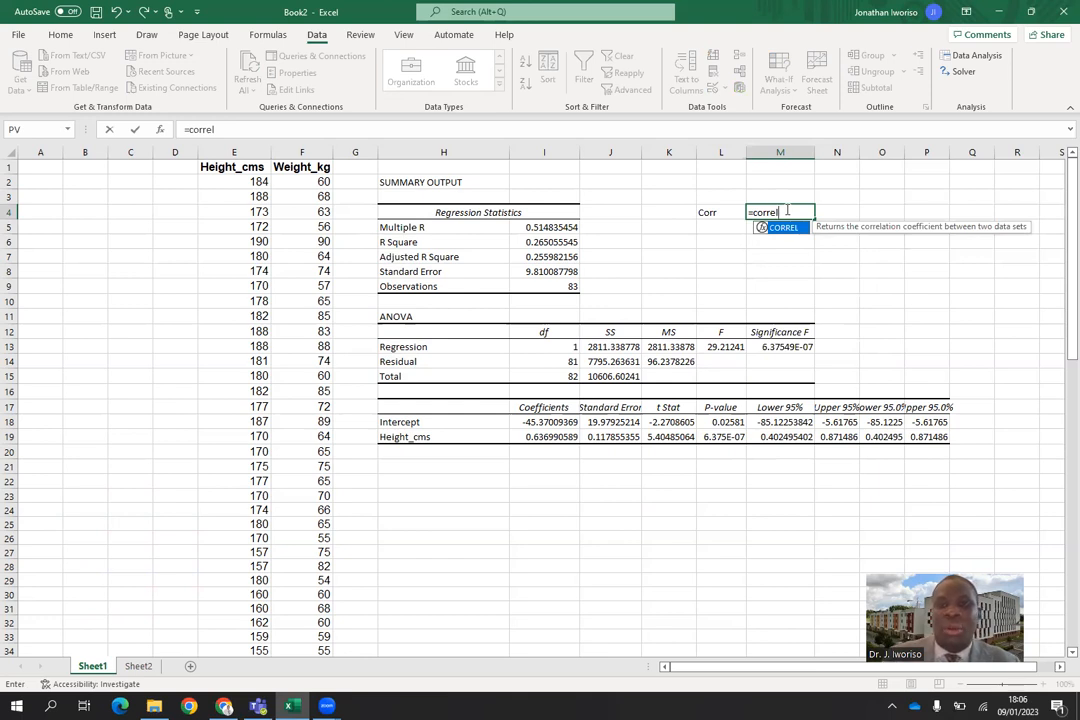
text(()
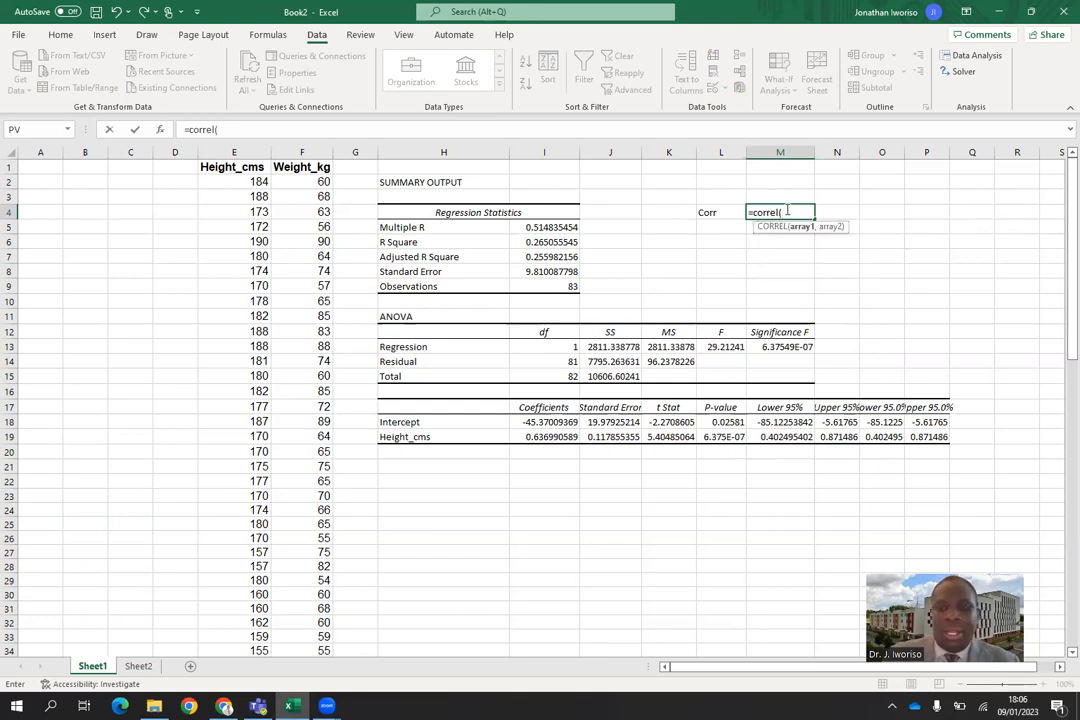
click(259, 182)
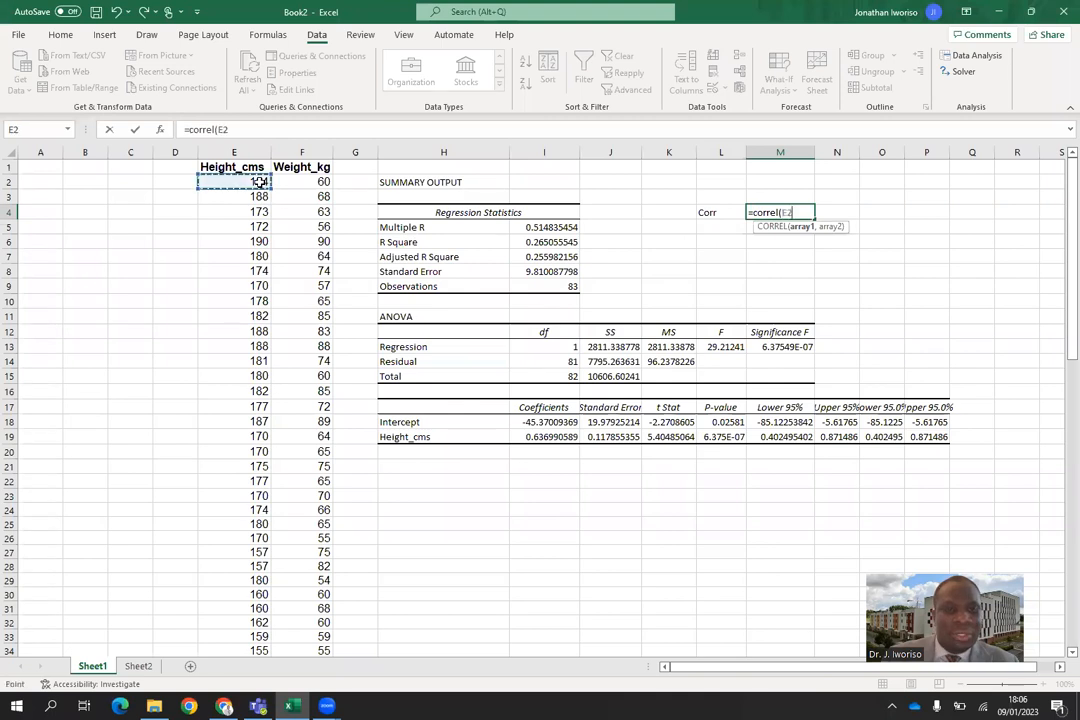
drag(259, 182, 261, 630)
scroll(1060, 200, up, 11)
scroll(1060, 197, up, 6)
text(,)
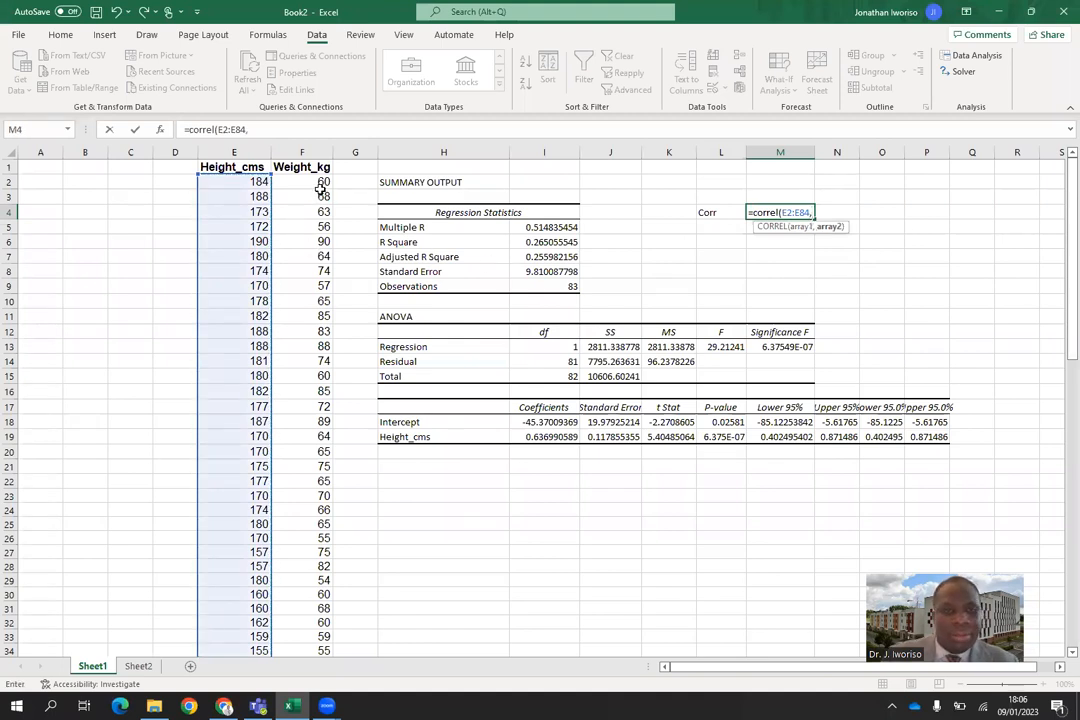
drag(321, 185, 322, 631)
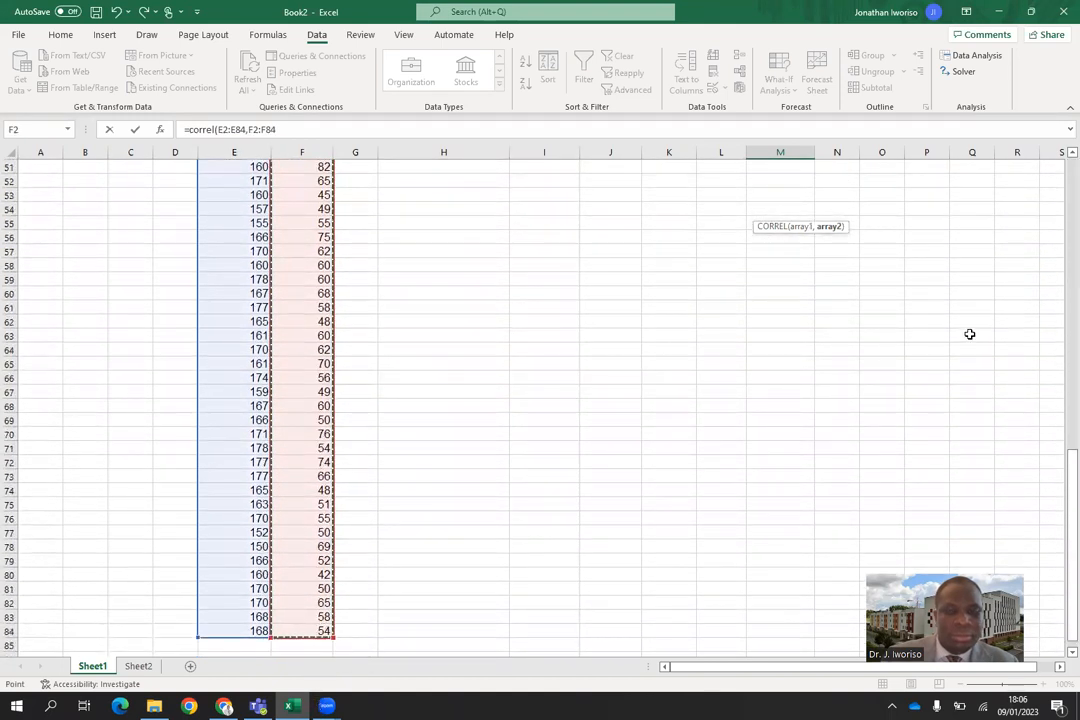
scroll(1060, 176, up, 17)
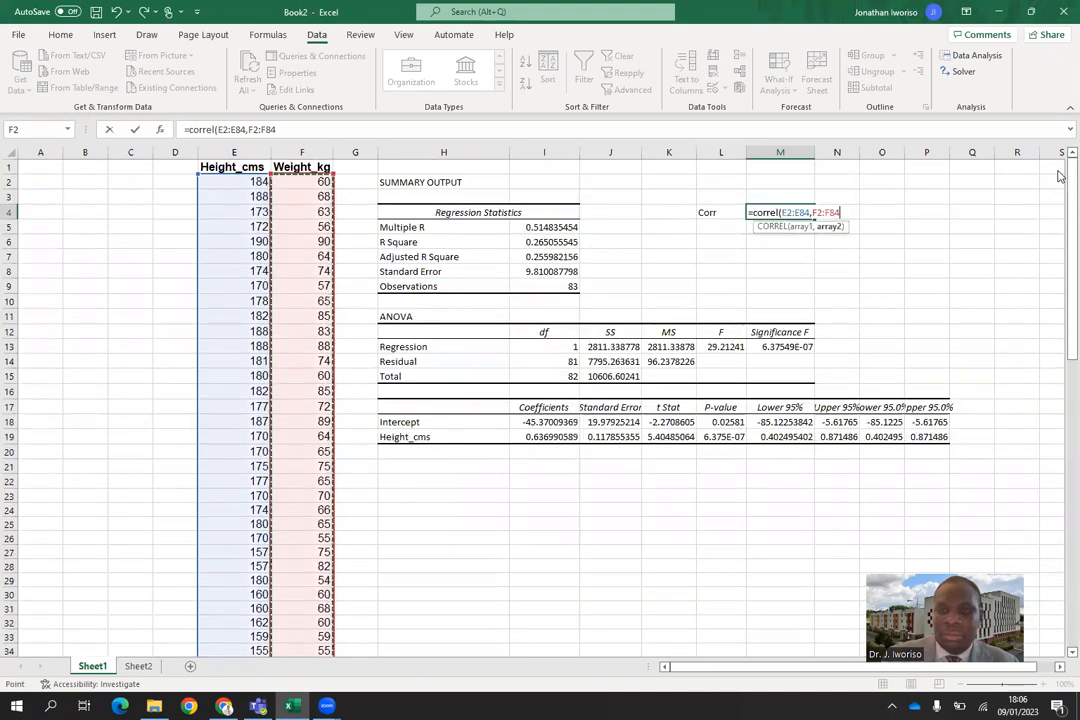
text())
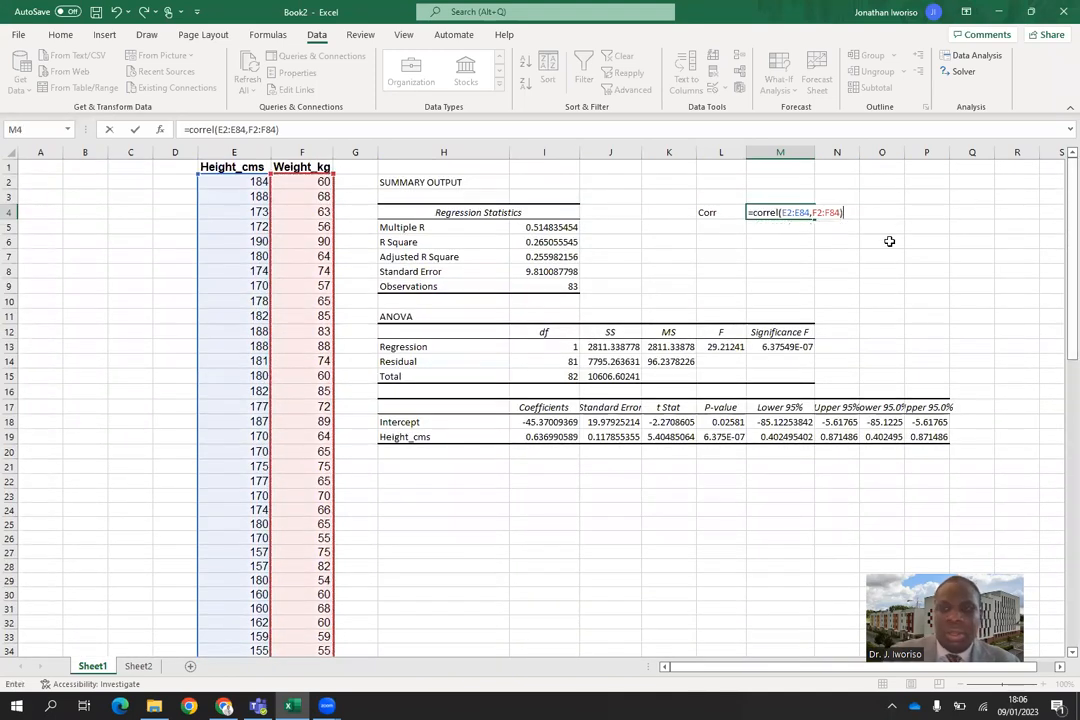
key(Return)
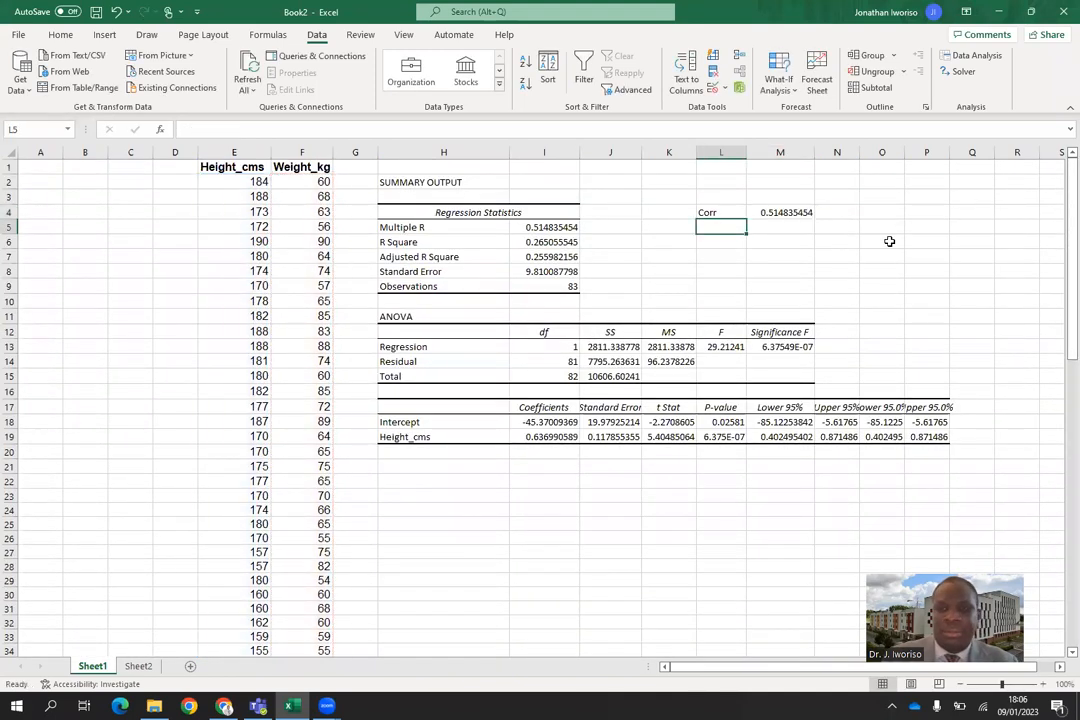
Format the correlation value in M4 with a blue font colour and bold.
click(780, 213)
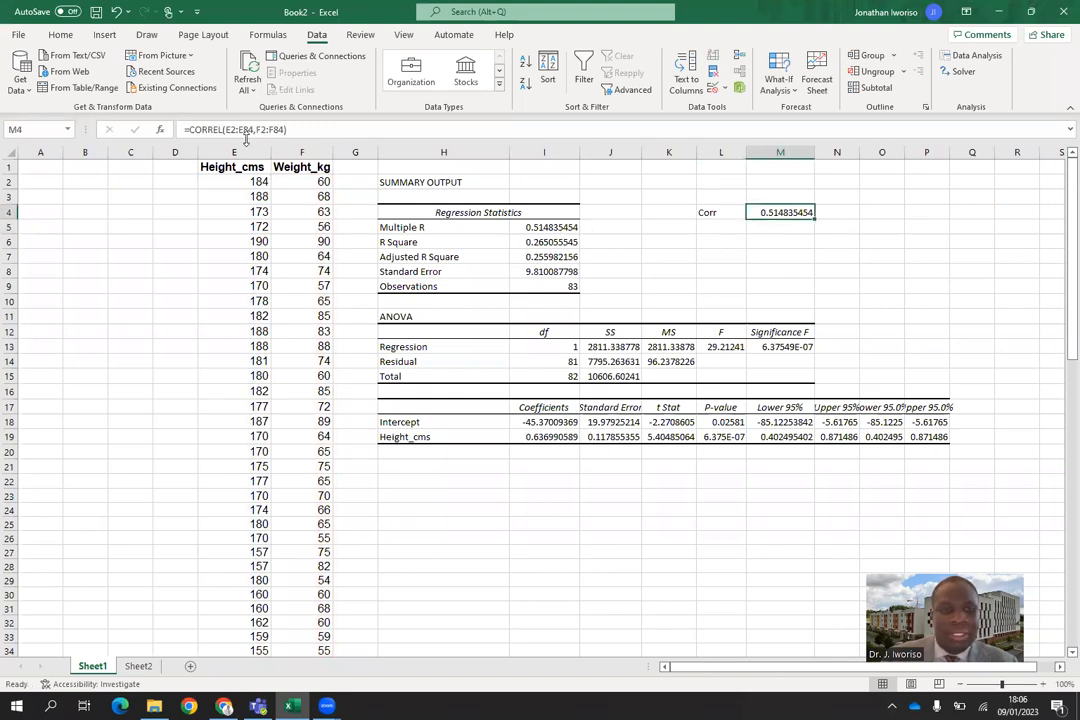
click(56, 34)
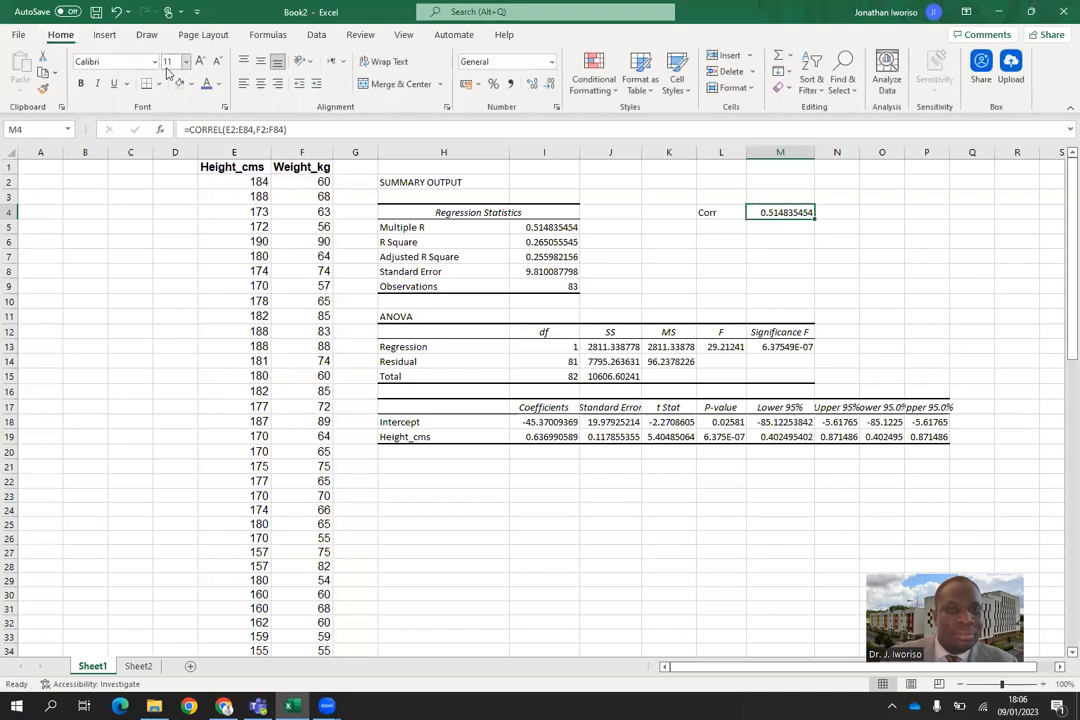
click(217, 84)
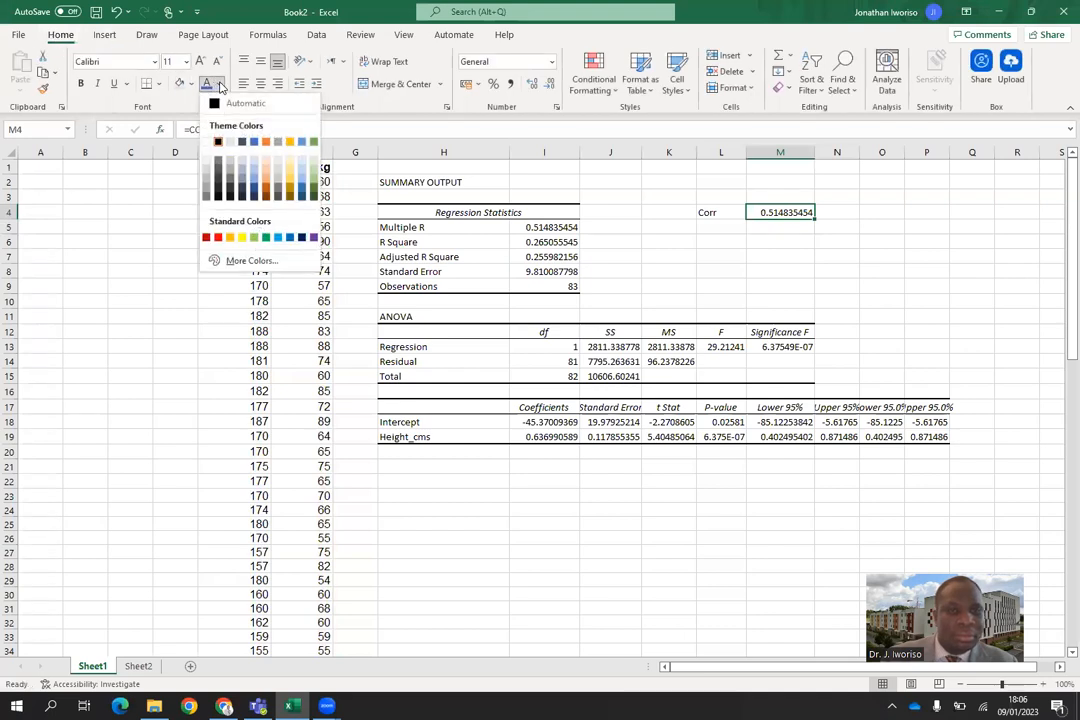
click(254, 143)
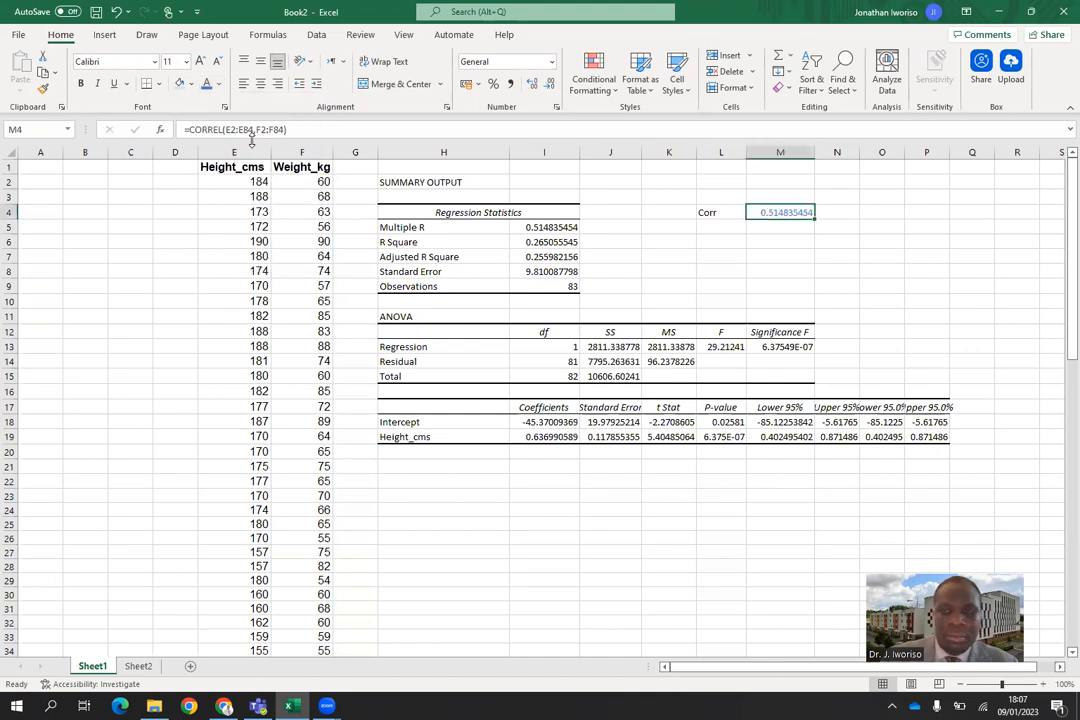
drag(788, 241, 789, 215)
click(789, 215)
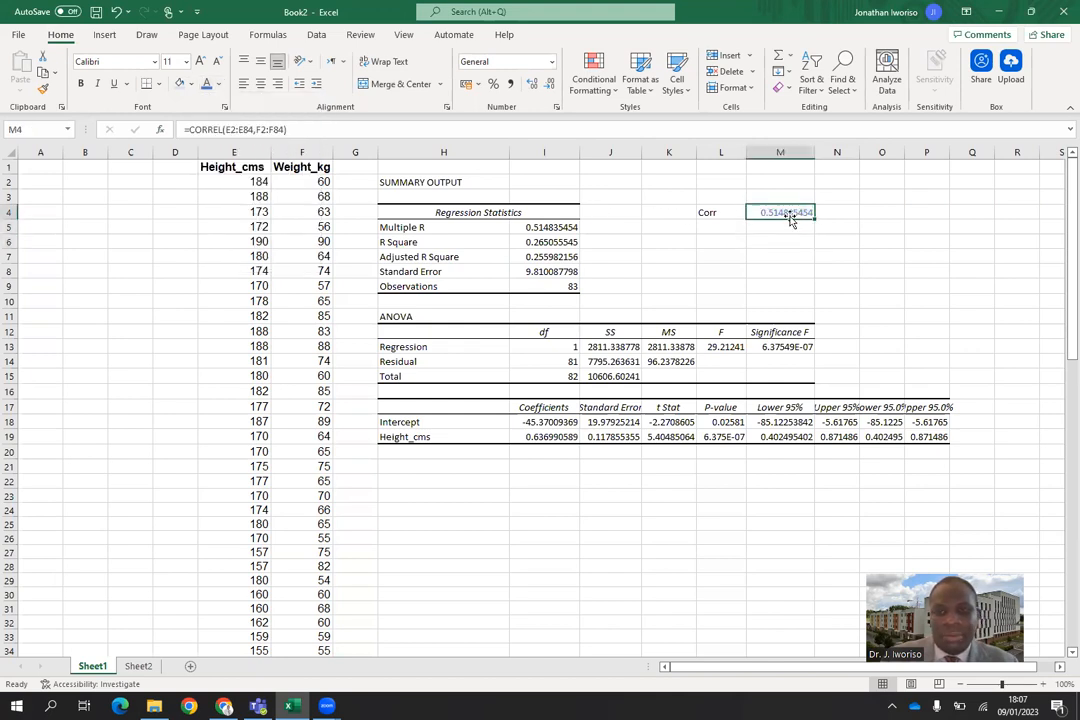
click(83, 84)
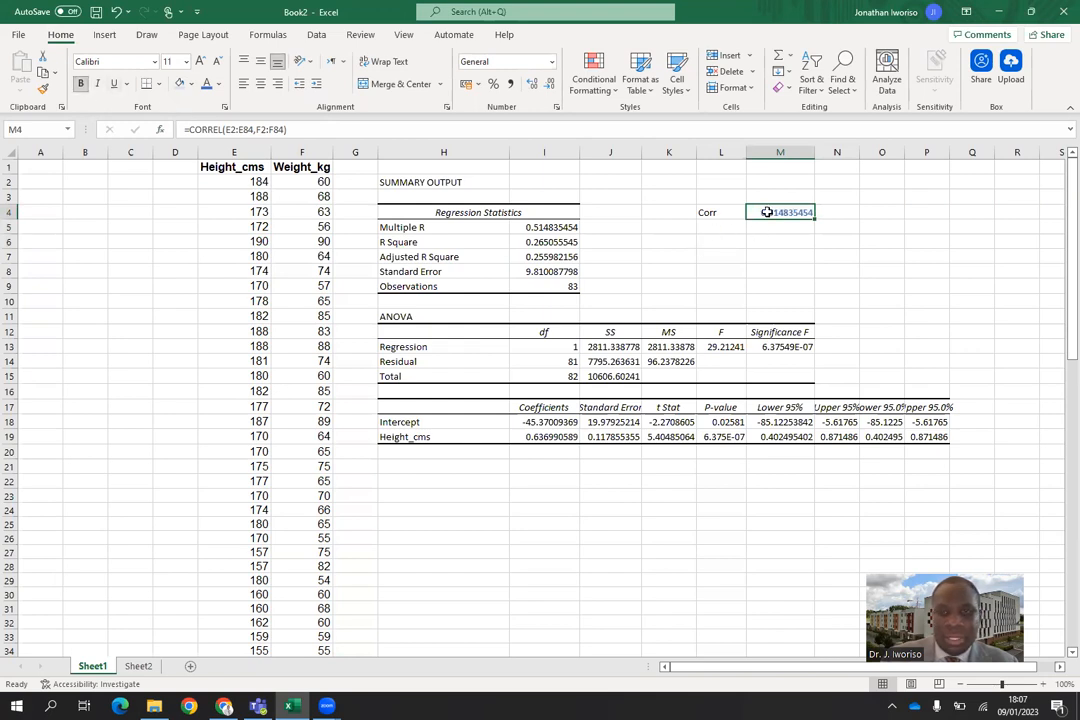
Make the Multiple R value in I5 bold and format the correlation in M4 as a percentage.
click(555, 228)
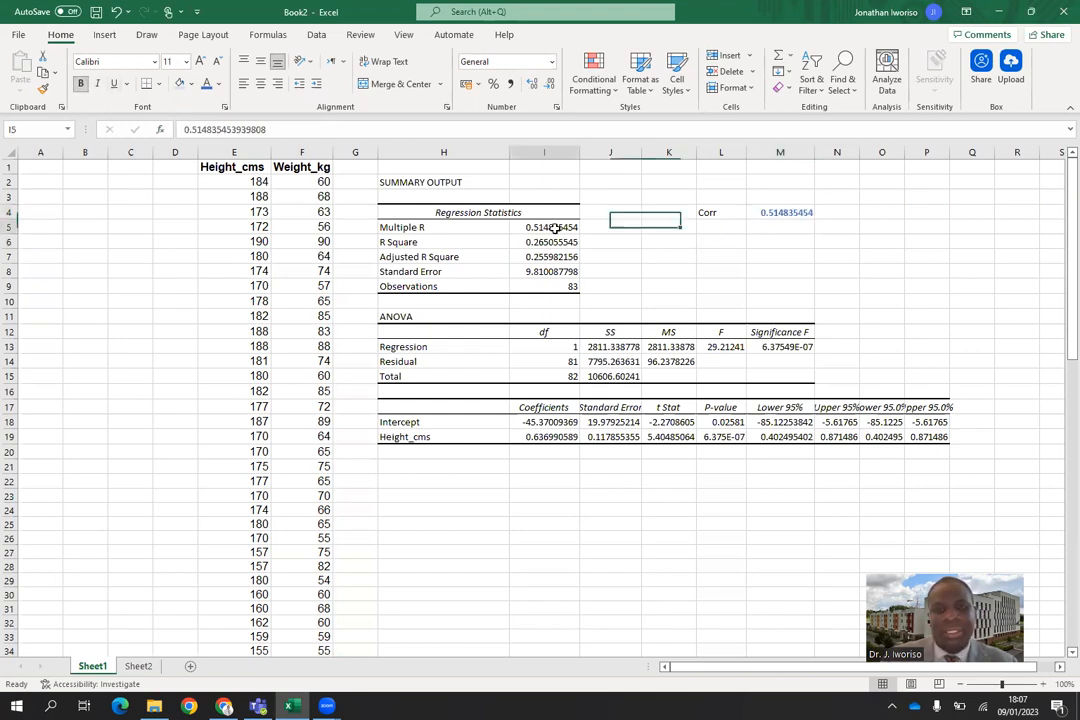
click(82, 86)
click(716, 272)
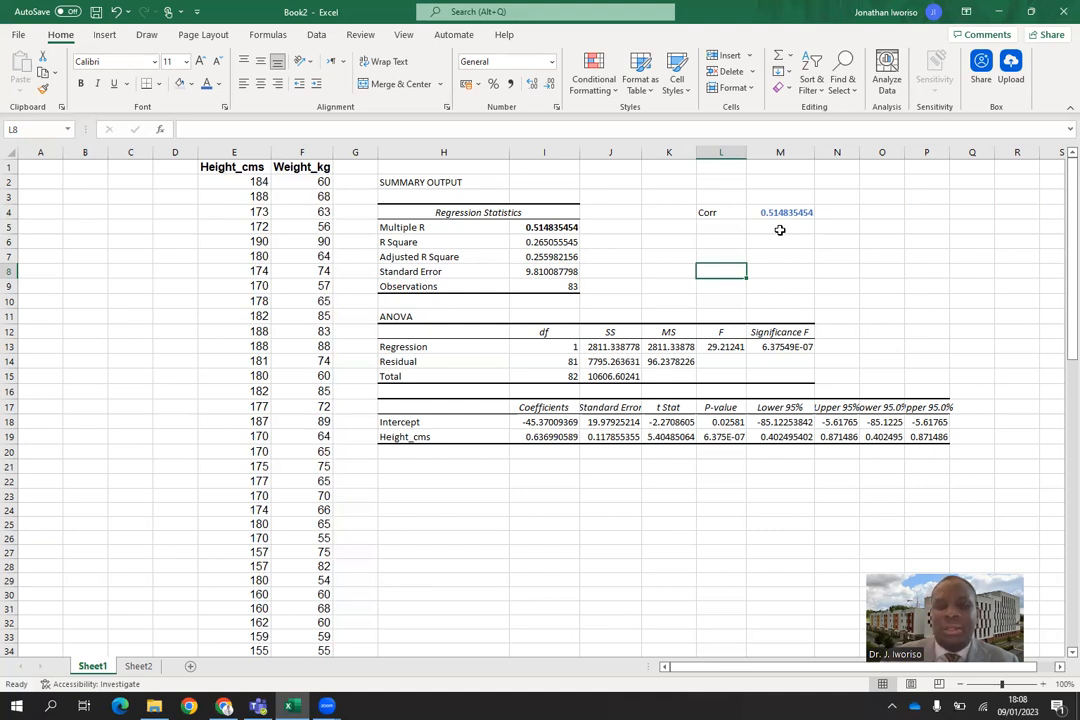
click(780, 213)
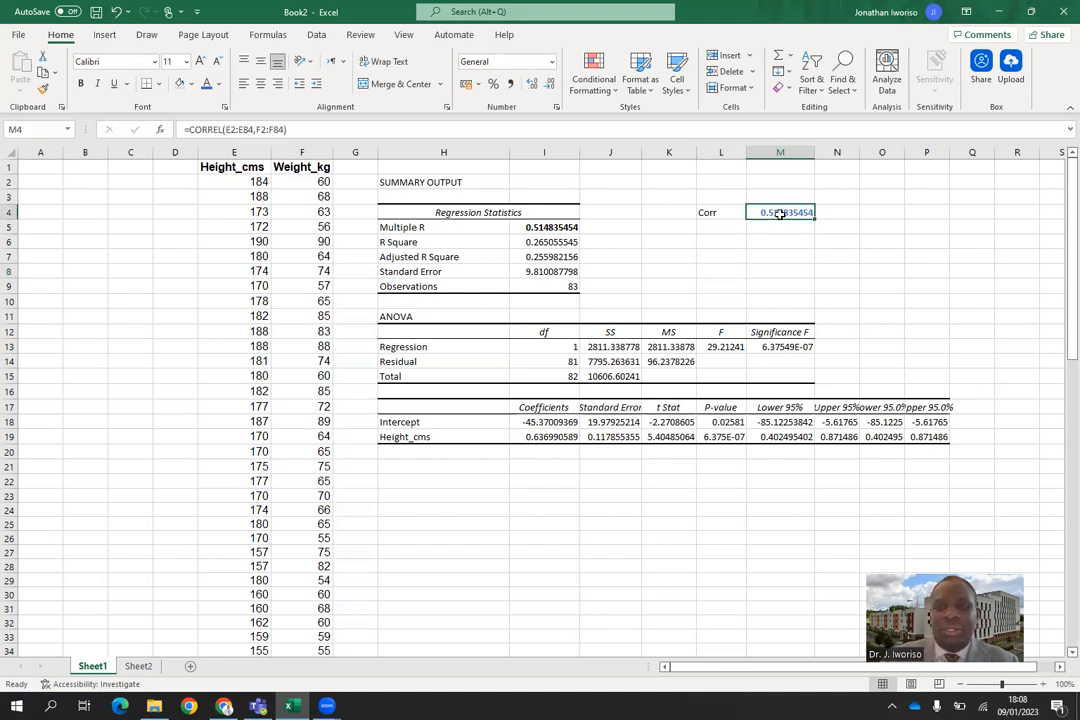
click(494, 85)
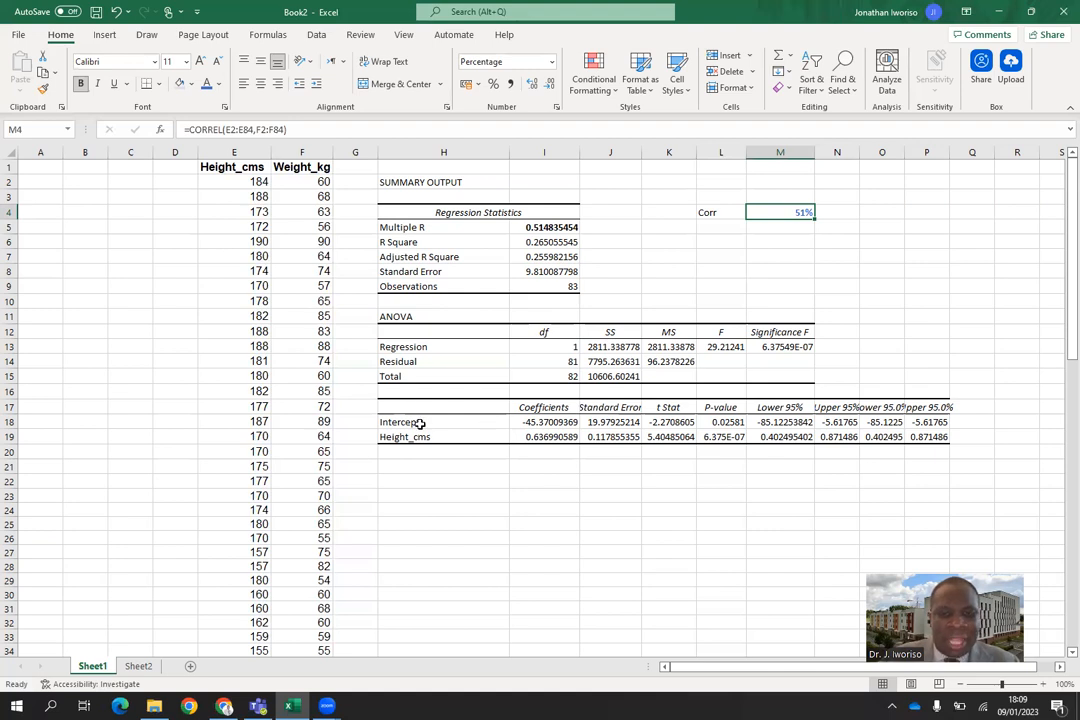
Highlight the regression coefficients table in H17:P19 with a yellow fill.
drag(424, 405, 945, 436)
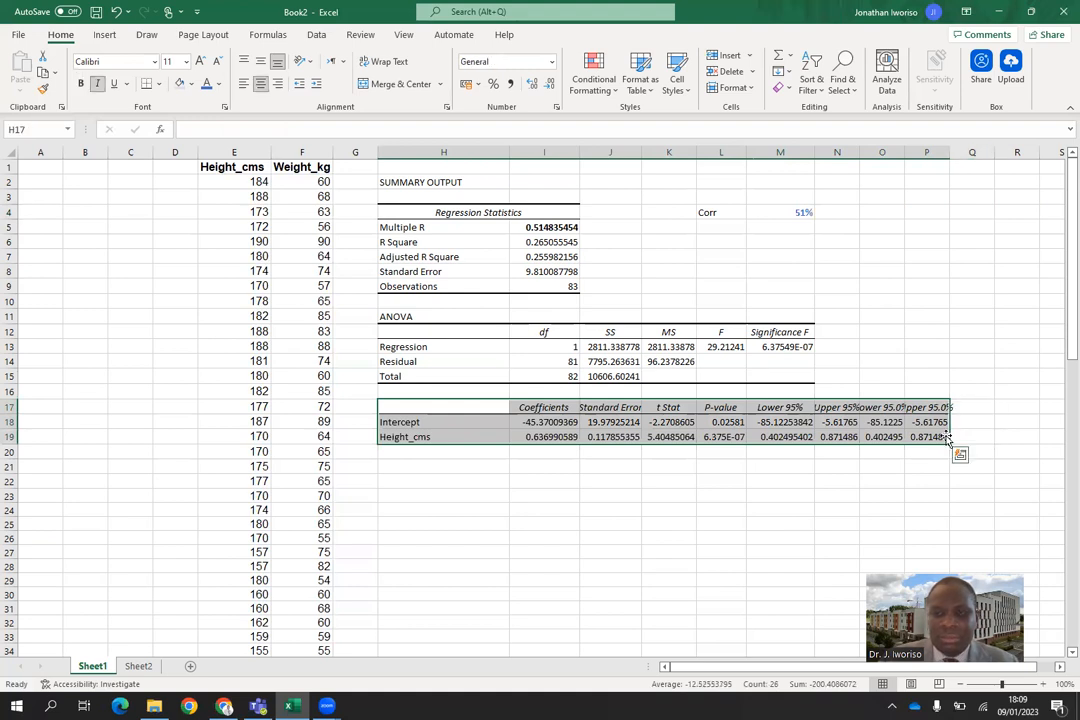
click(218, 84)
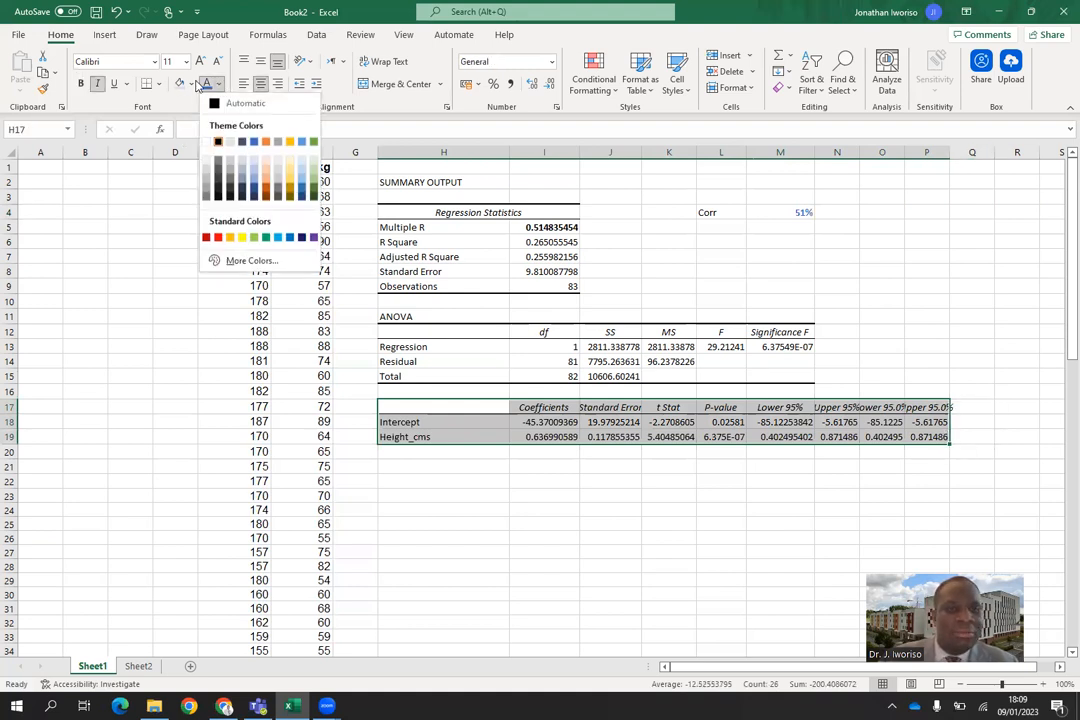
click(190, 84)
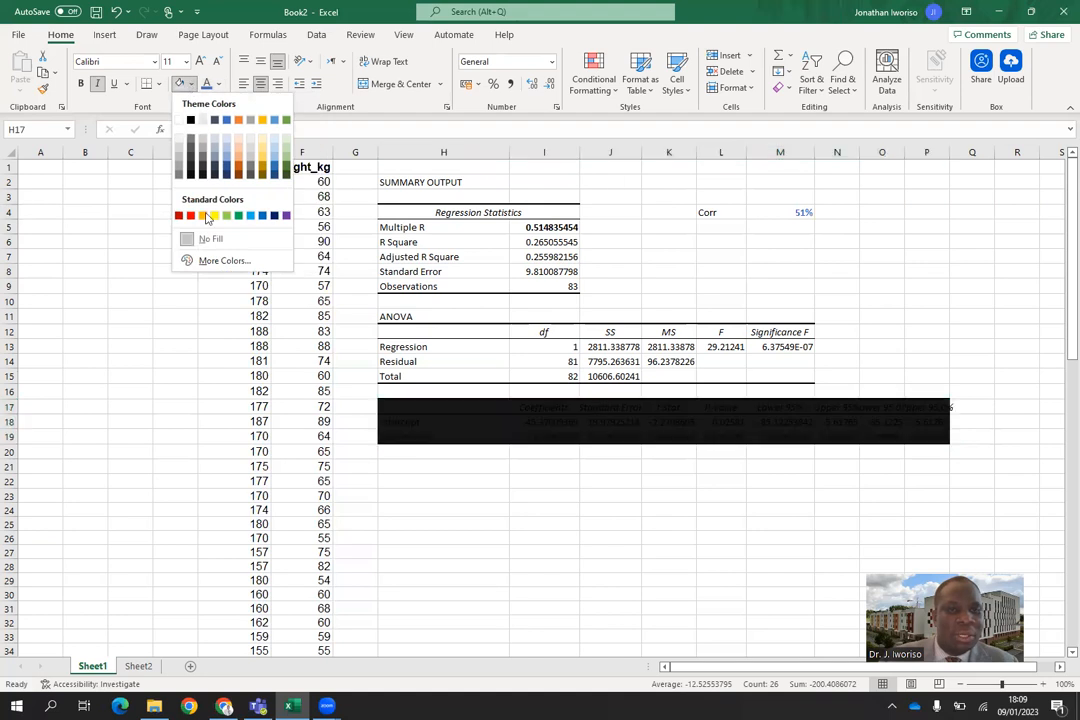
click(214, 216)
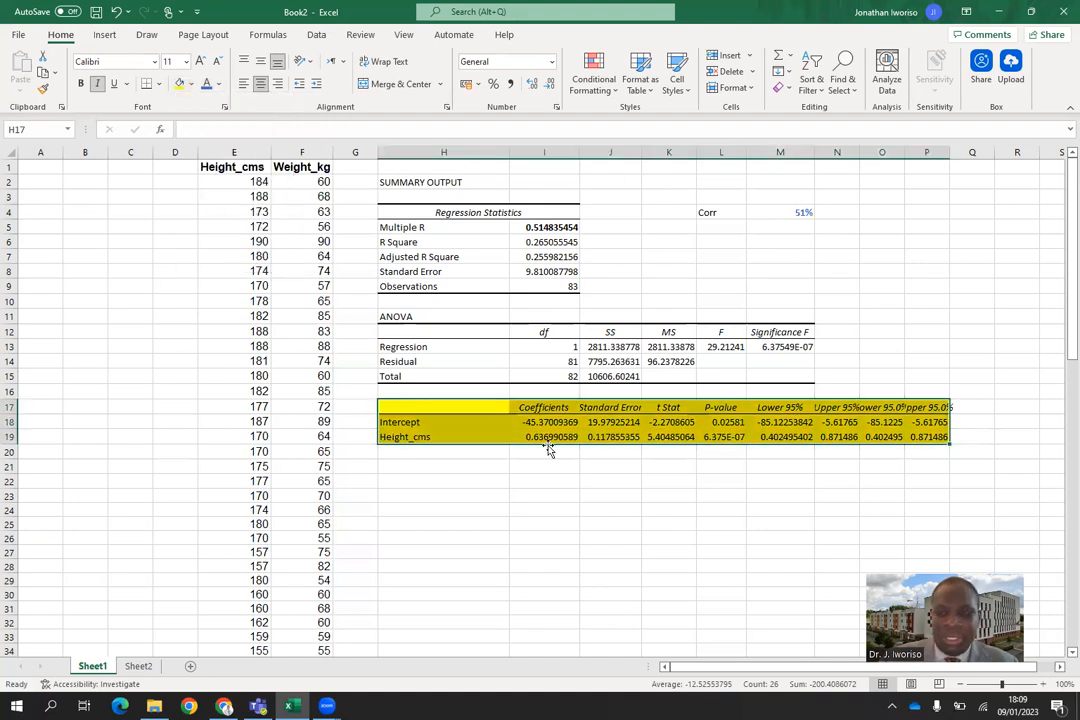
click(618, 500)
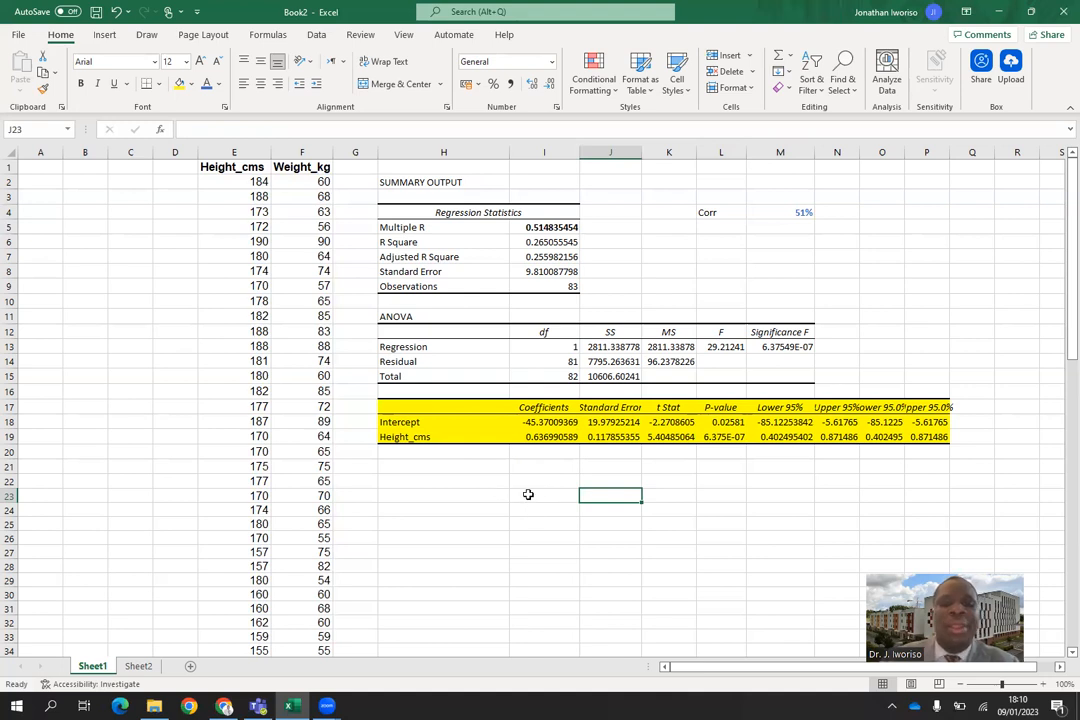
Begin the fitted regression equation in cell I23 with the text "y = -45.37 +".
click(528, 494)
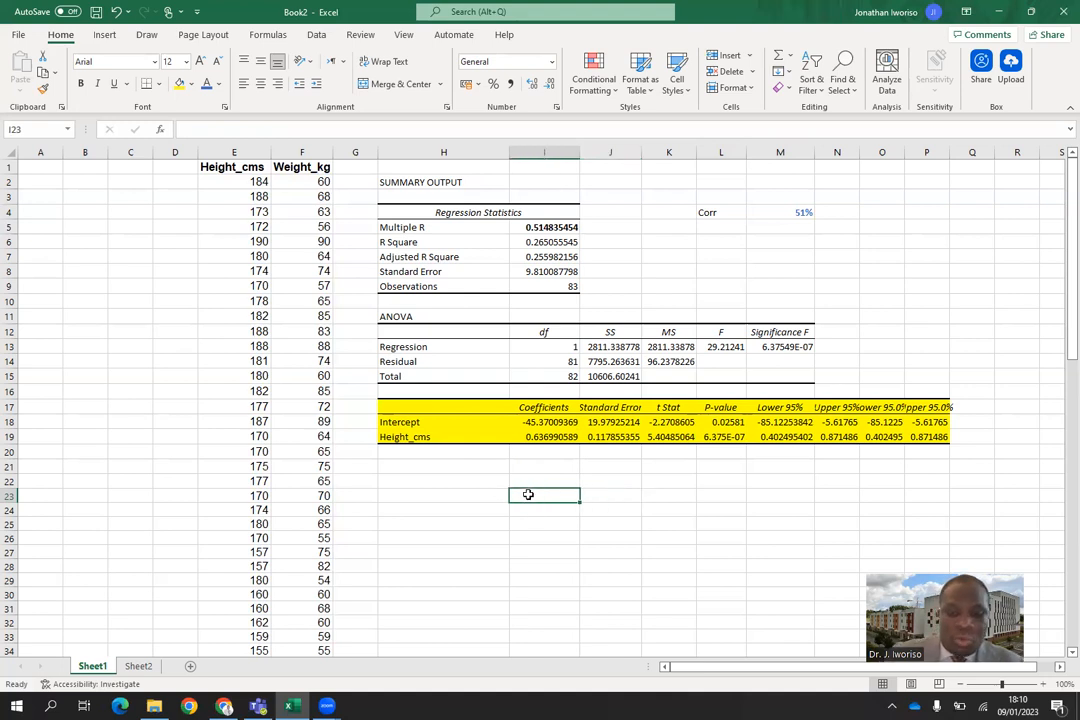
text(y)
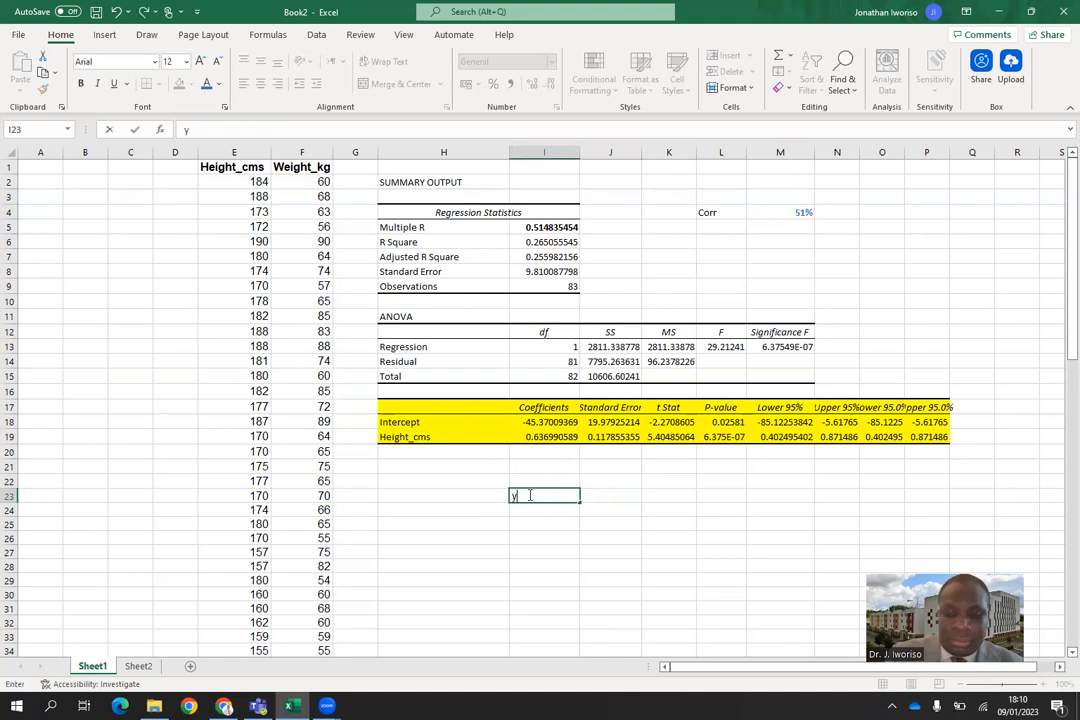
text( =)
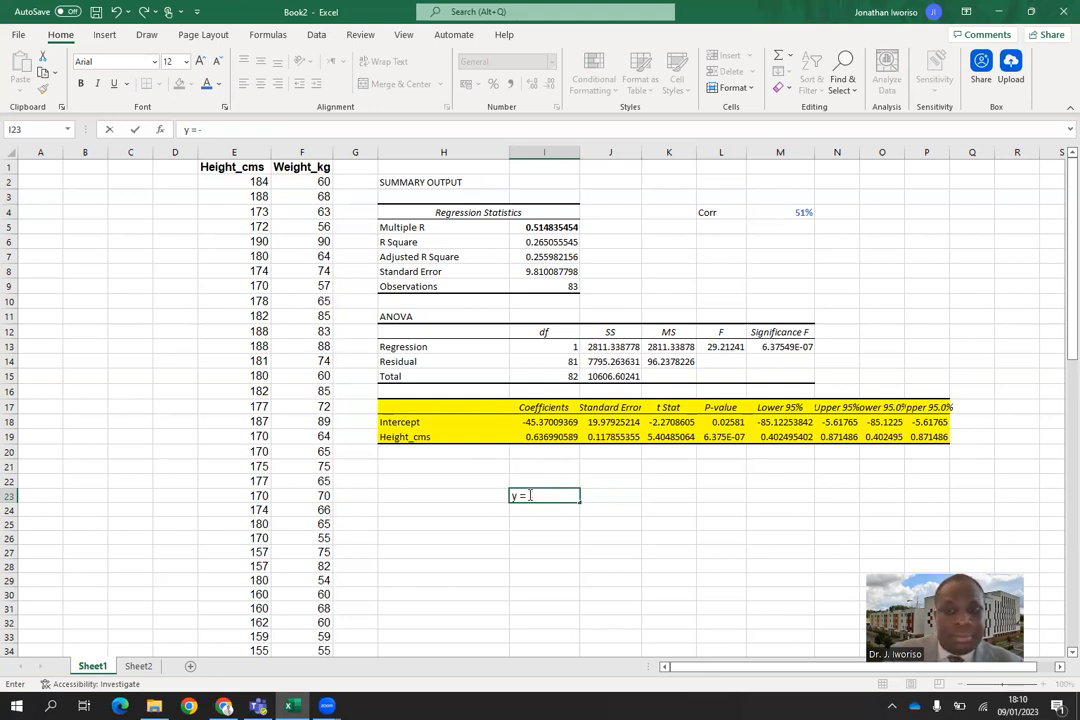
text(-45)
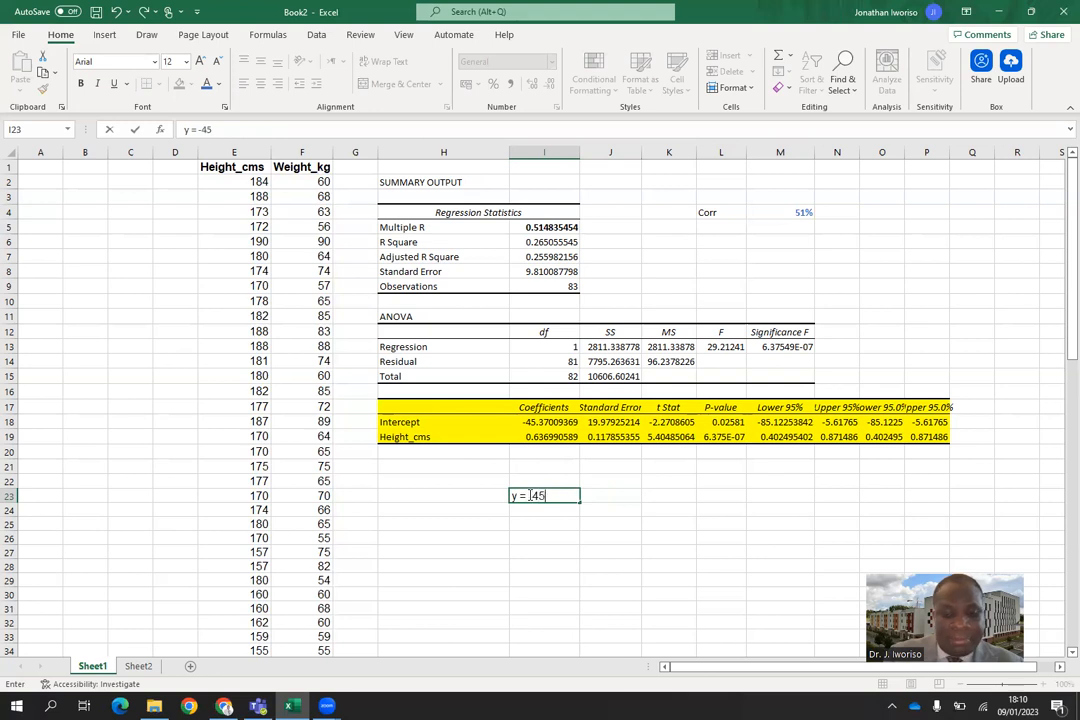
text(.37 +)
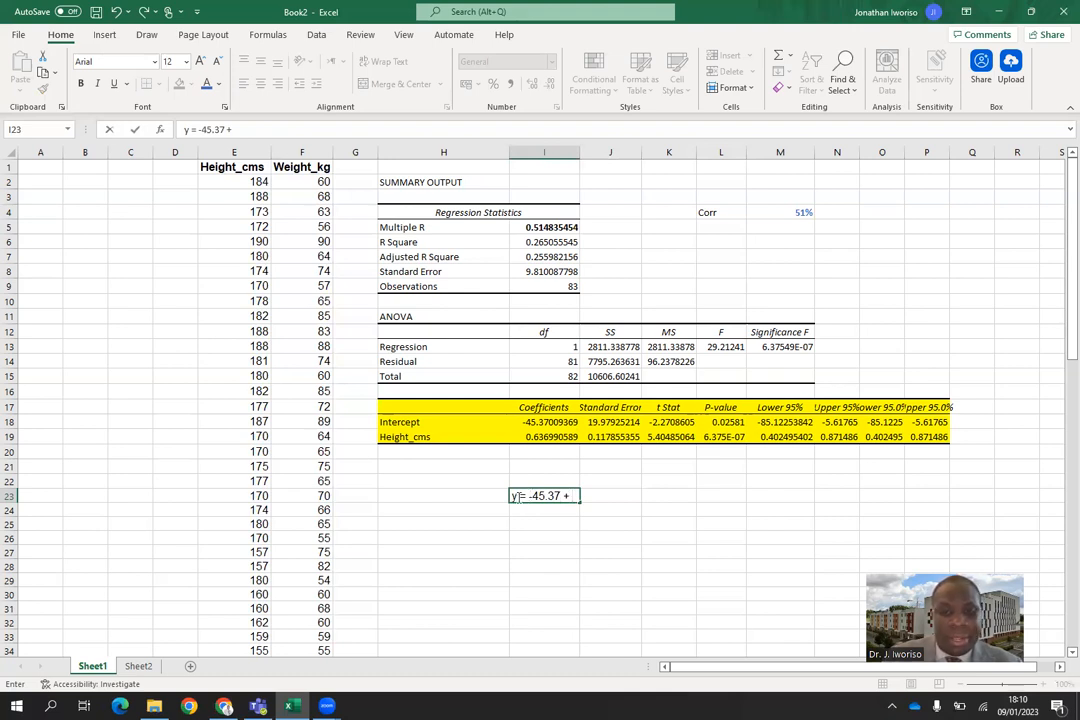
Replace "y" with "weight_kg" as the response variable of the regression equation in cell I23.
click(515, 496)
key(BackSpace)
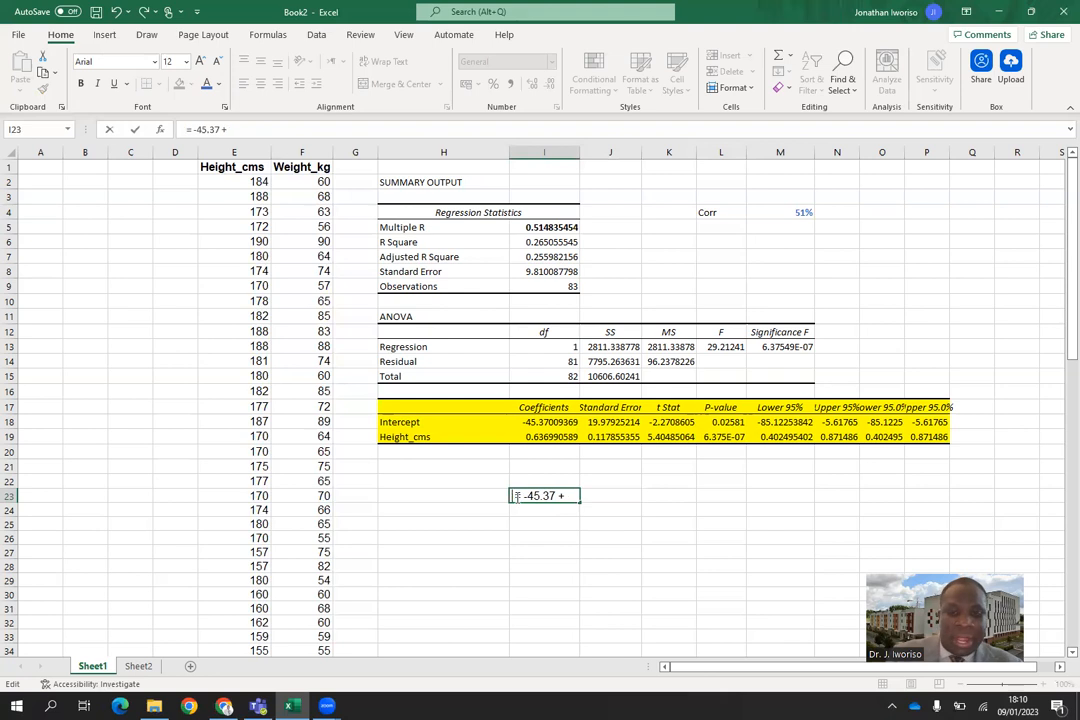
text(wei )
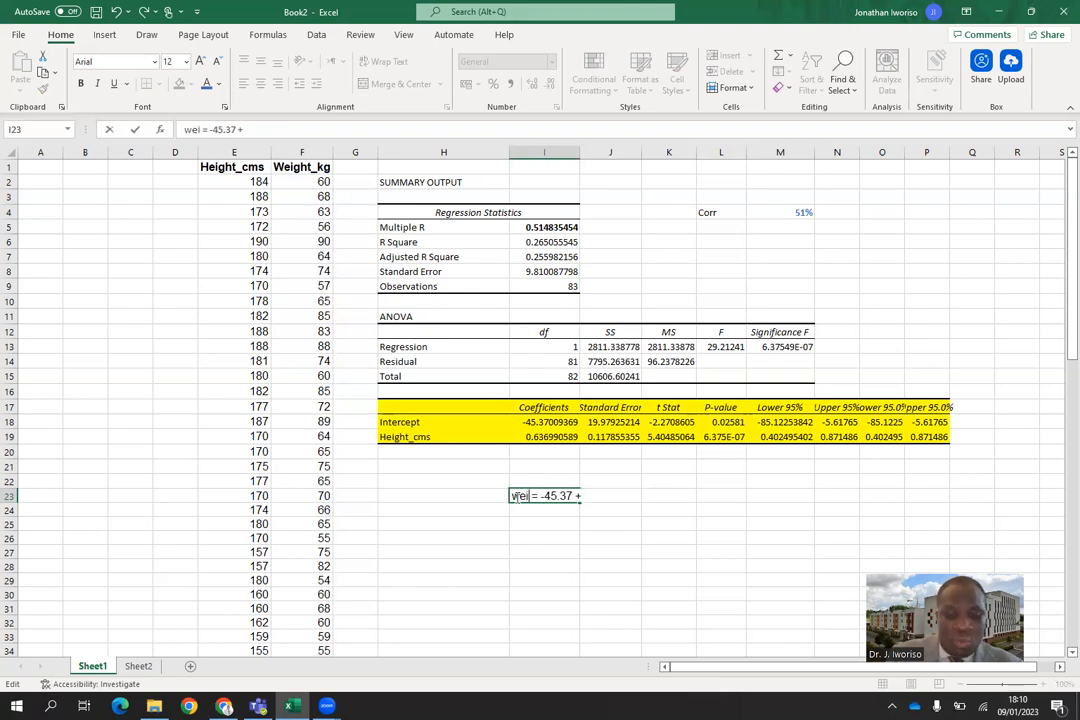
text(ght)
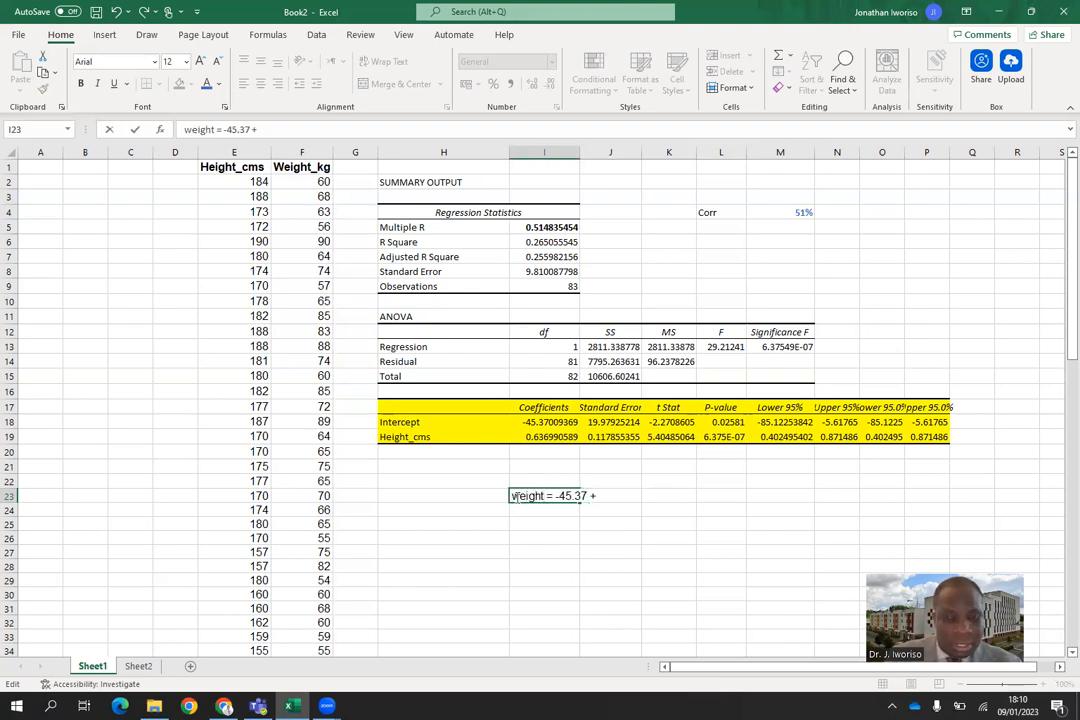
text(_kg)
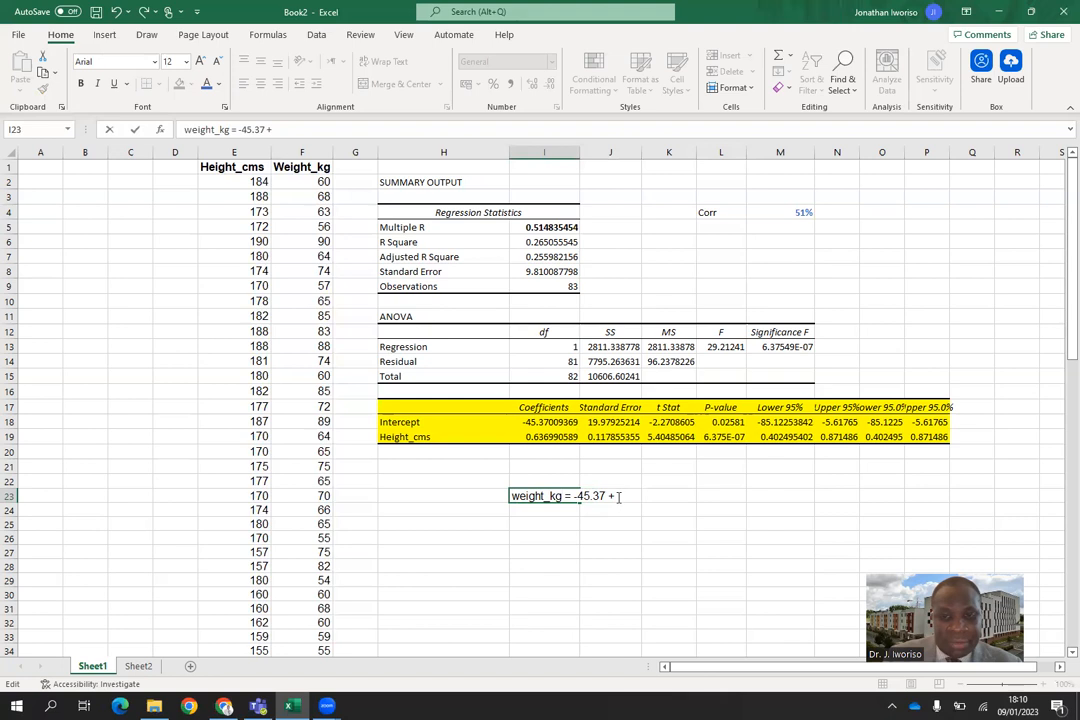
text(H)
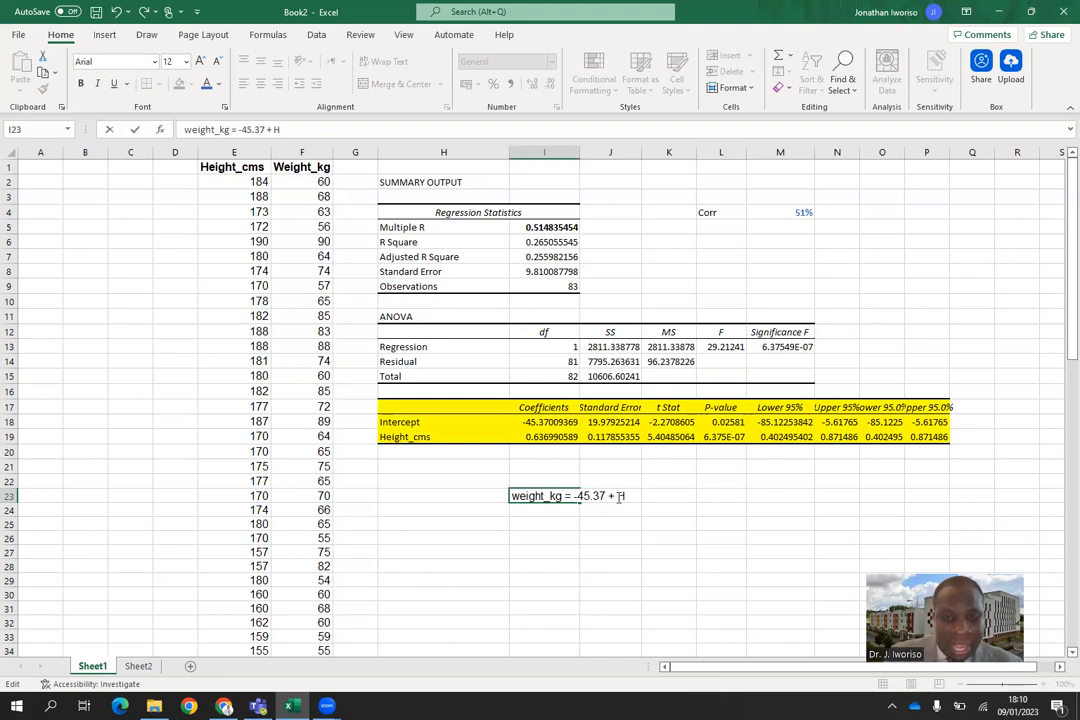
Complete the equation in I23 with the slope term "0.64*height_cms" after the plus sign.
key(BackSpace)
text(height)
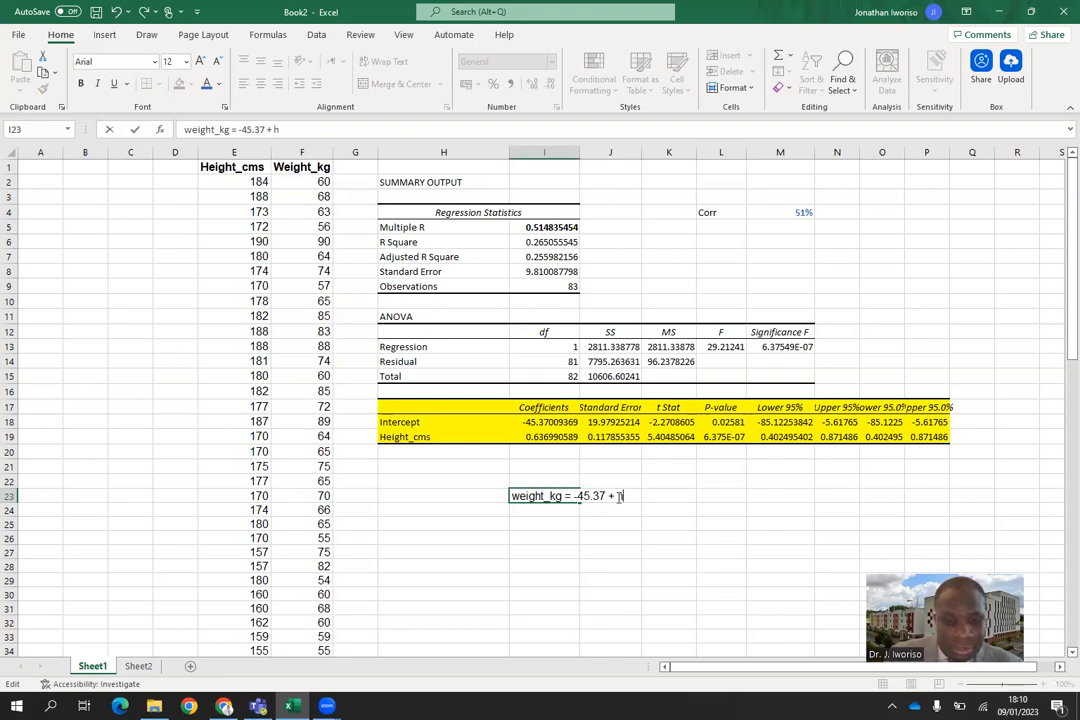
text(_)
text(cms)
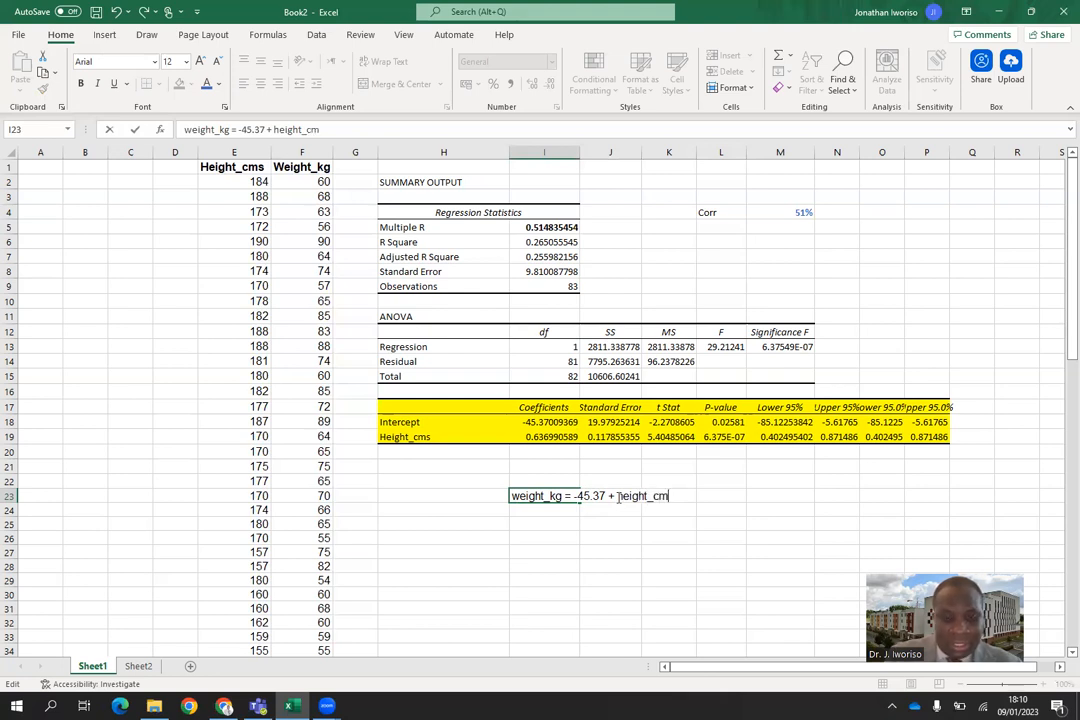
key(Left)
key(Left)
key(Left)
key(Left)
key(Left)
key(Left)
key(Left)
key(Left)
key(Left)
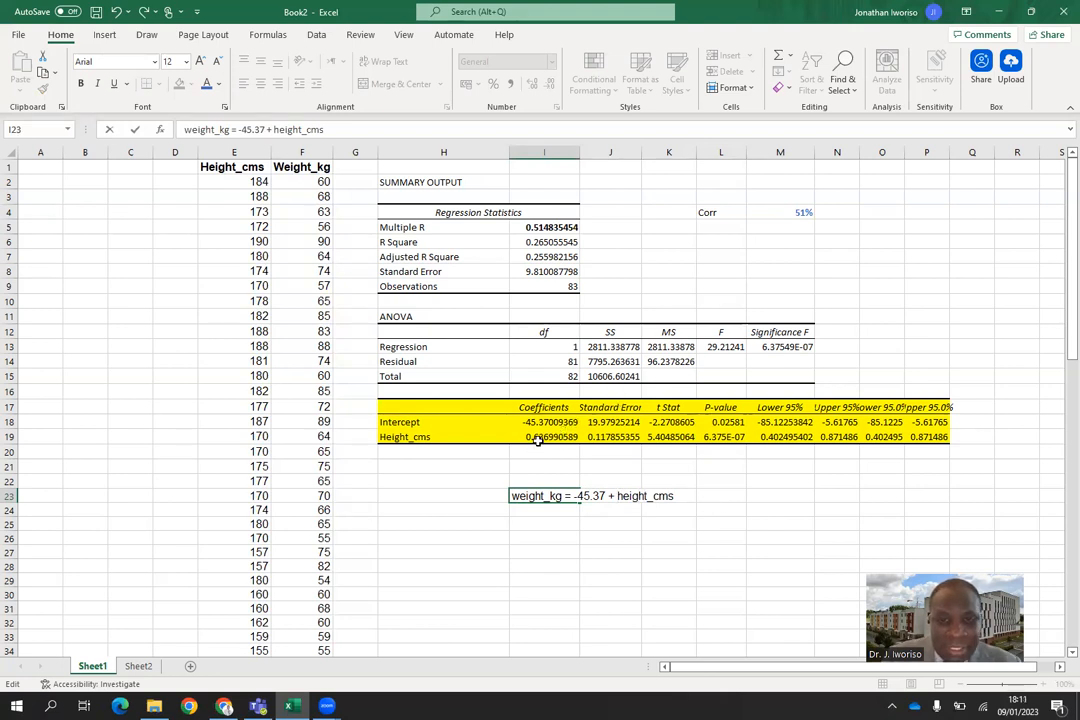
text(0.)
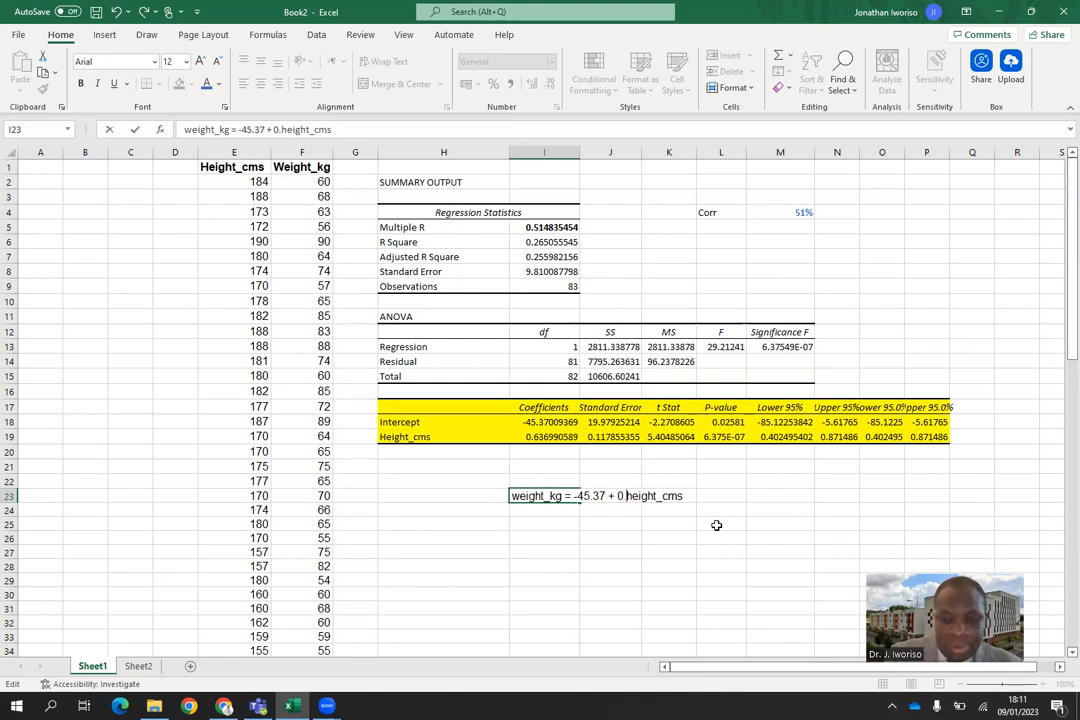
text(64)
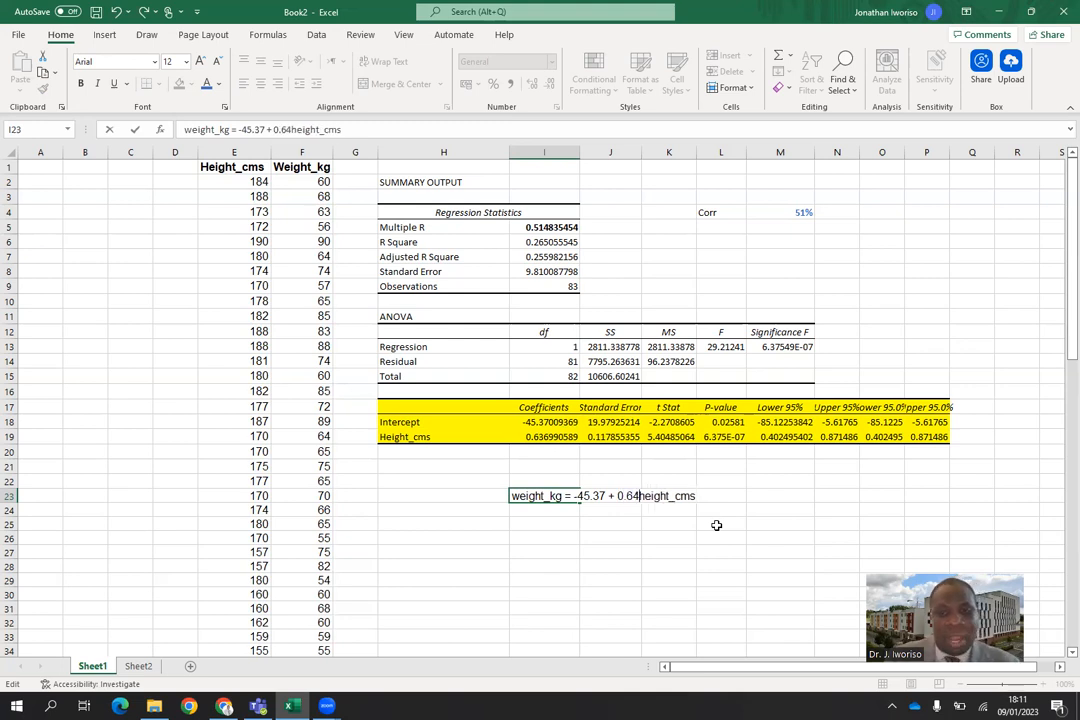
text(*)
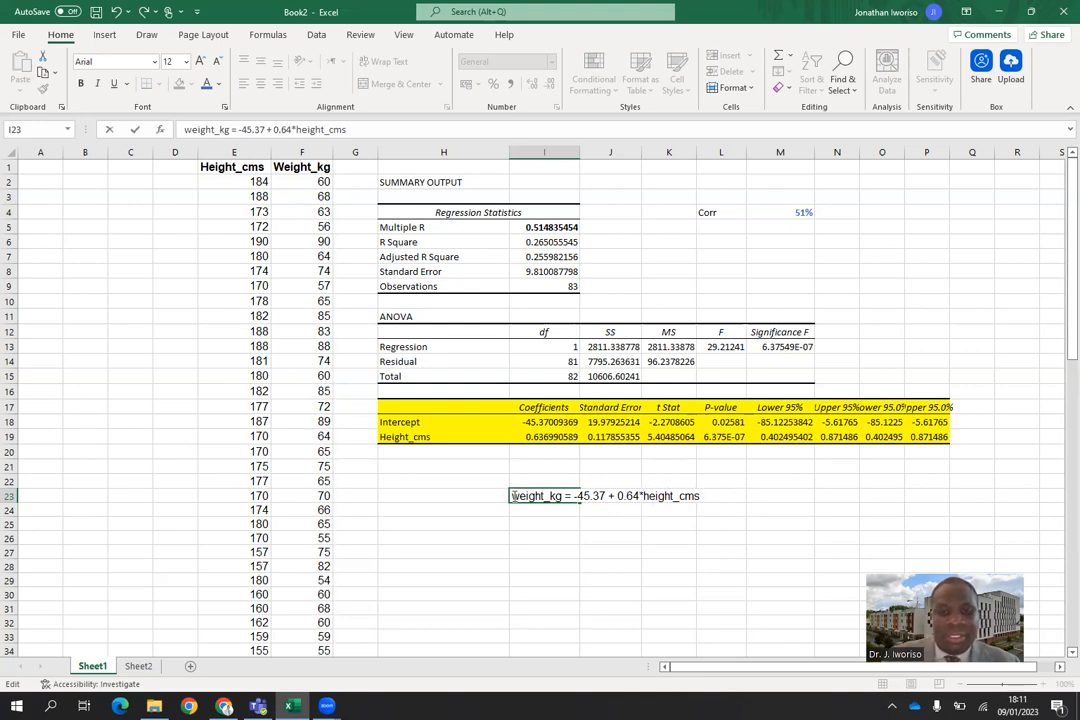
Make the whole regression equation in I23 bold and set its font size to 28.
drag(512, 496, 707, 504)
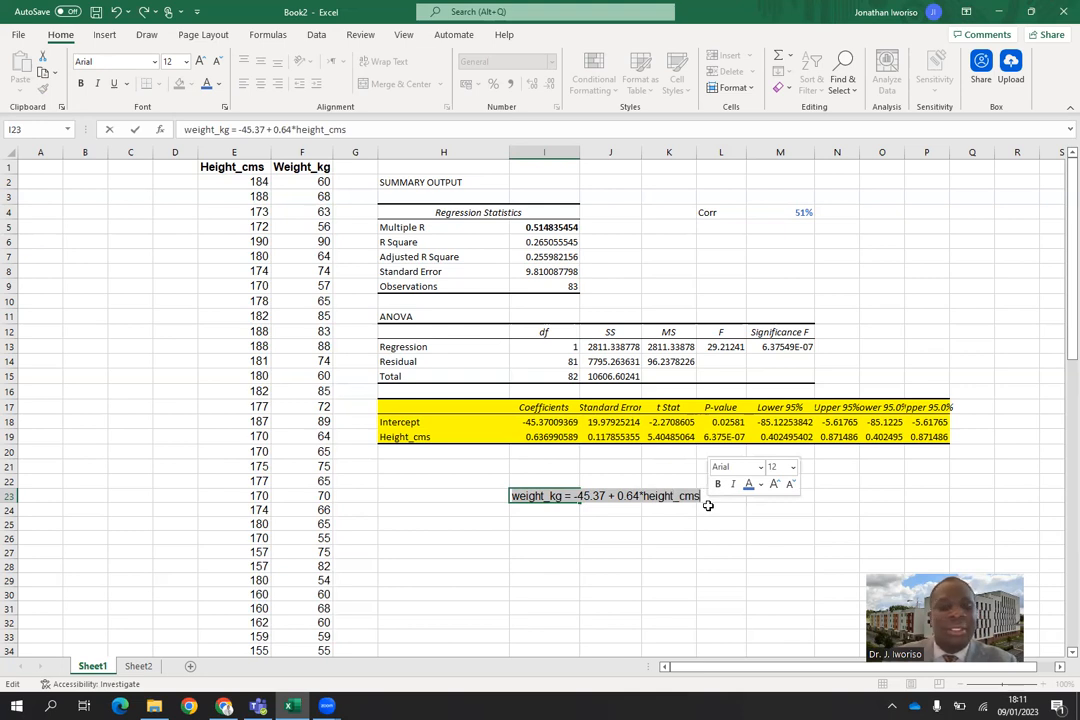
click(718, 484)
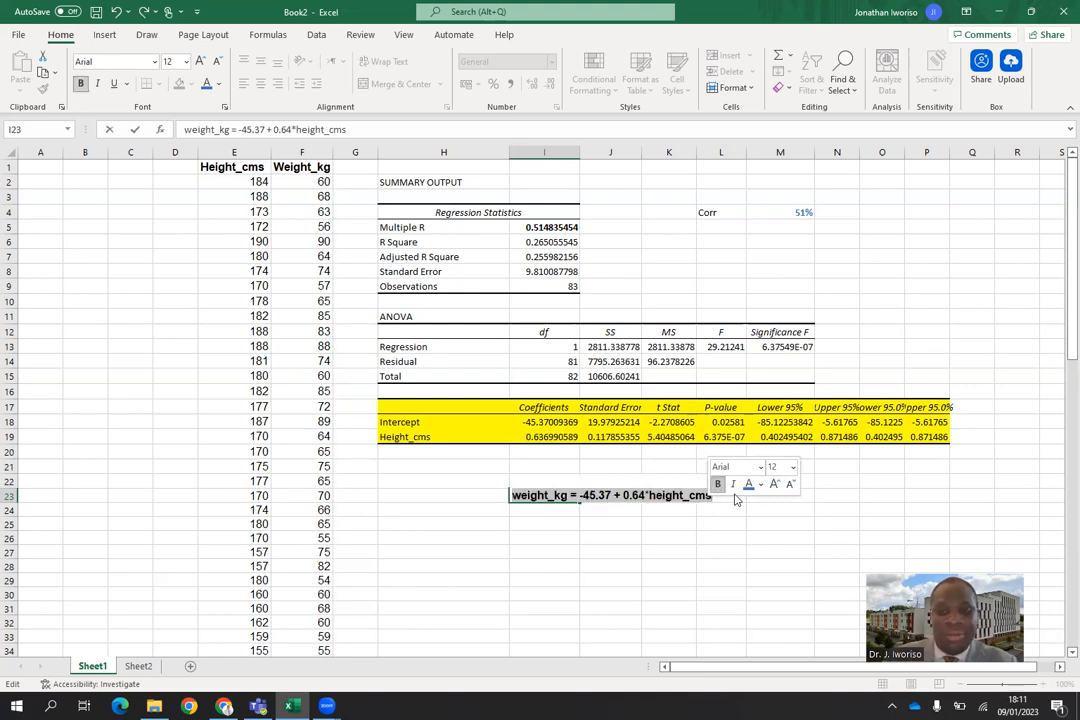
click(793, 467)
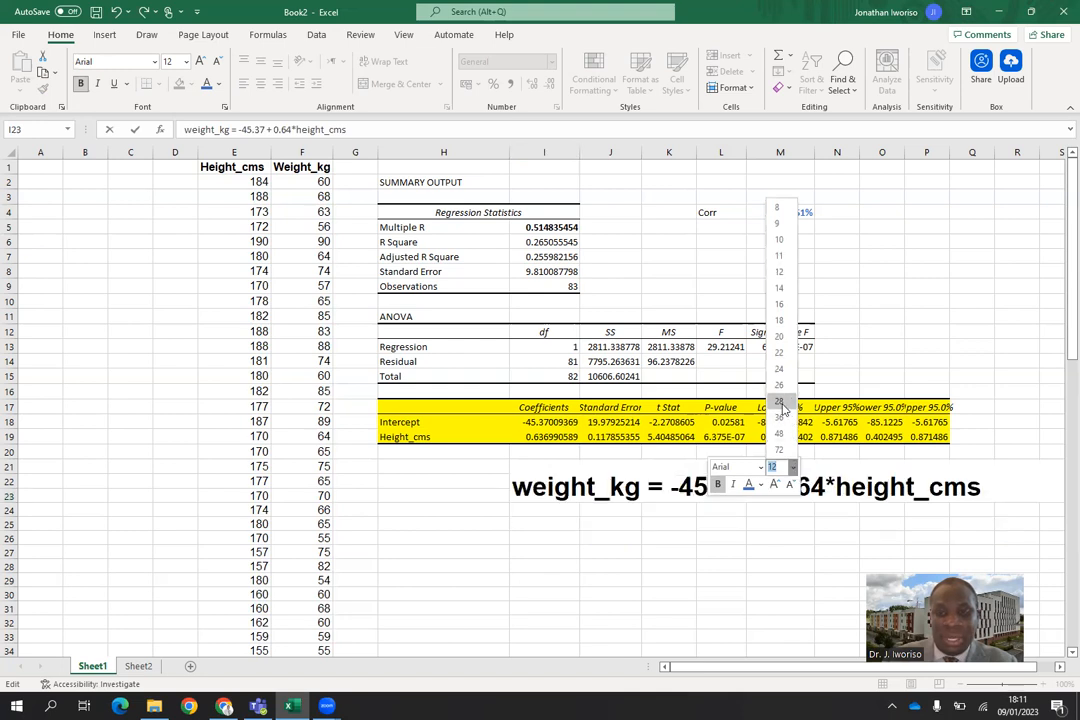
click(783, 401)
click(747, 523)
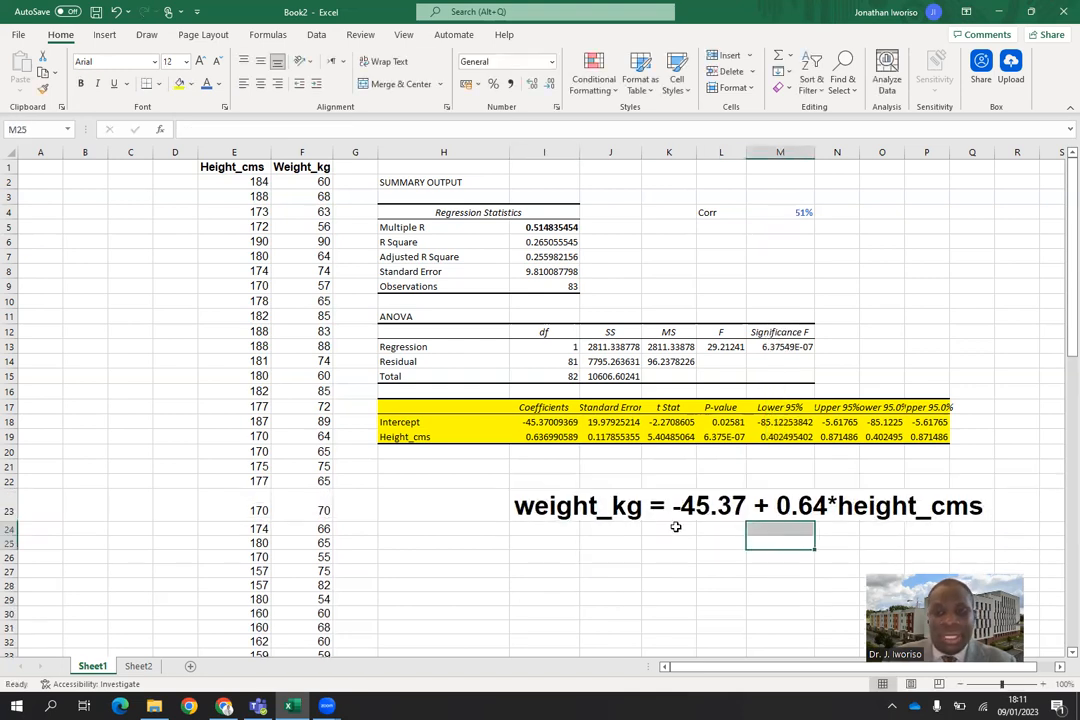
Fill the cells the regression equation spans, I23:Q23, with light blue.
drag(518, 507, 972, 512)
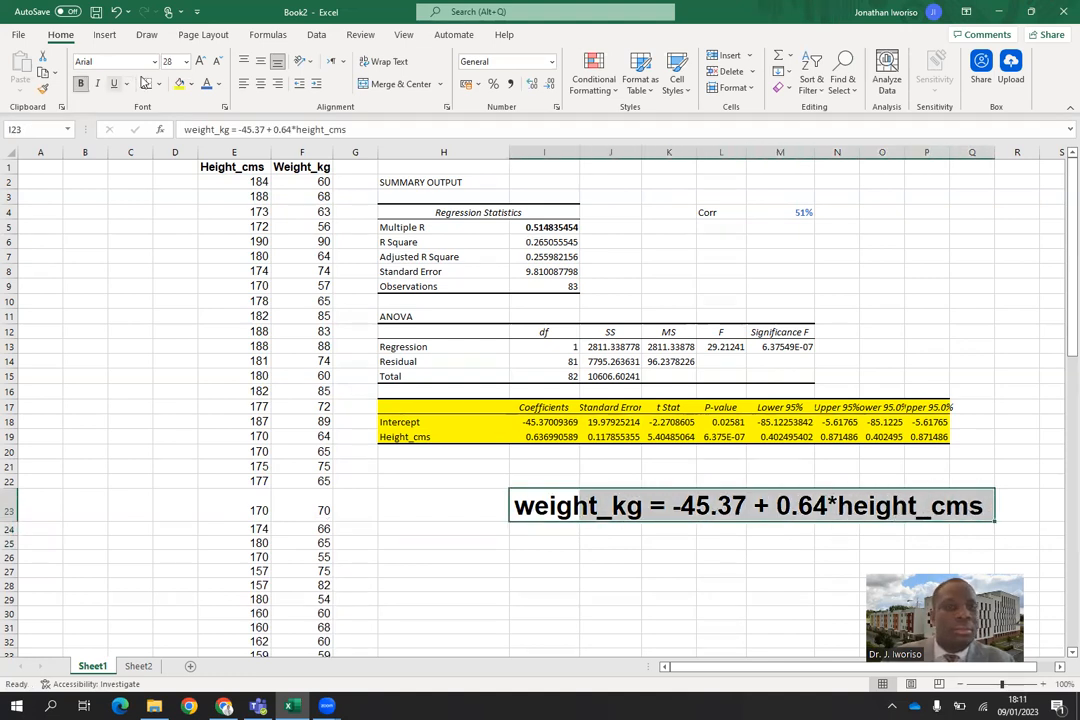
click(192, 85)
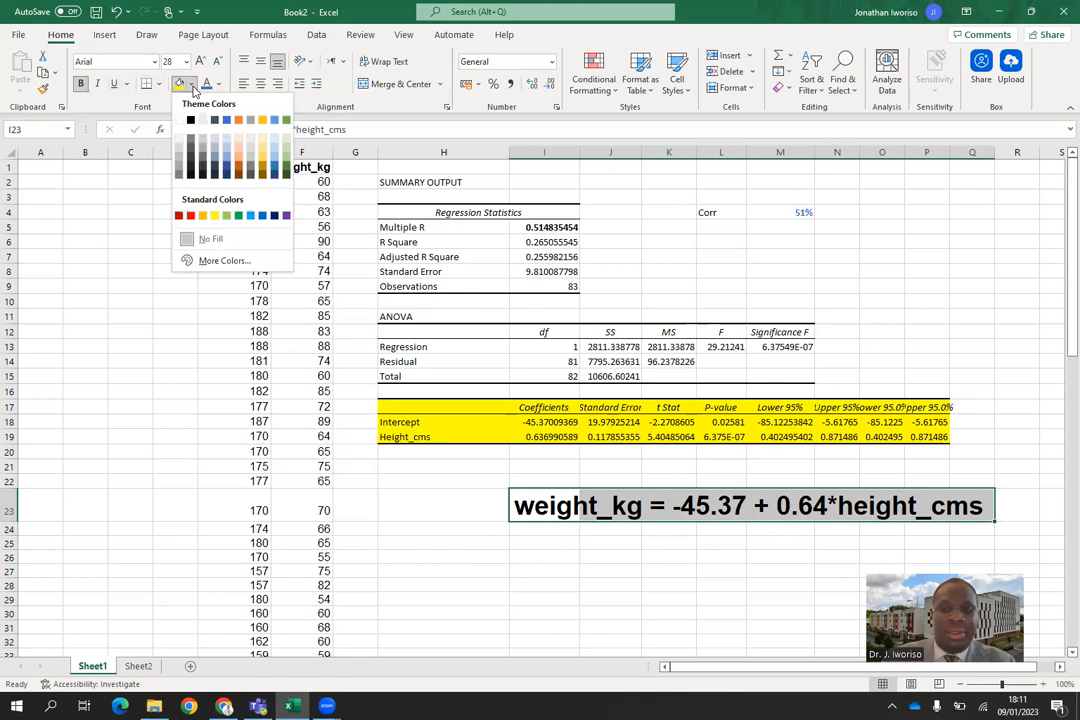
click(250, 216)
click(383, 507)
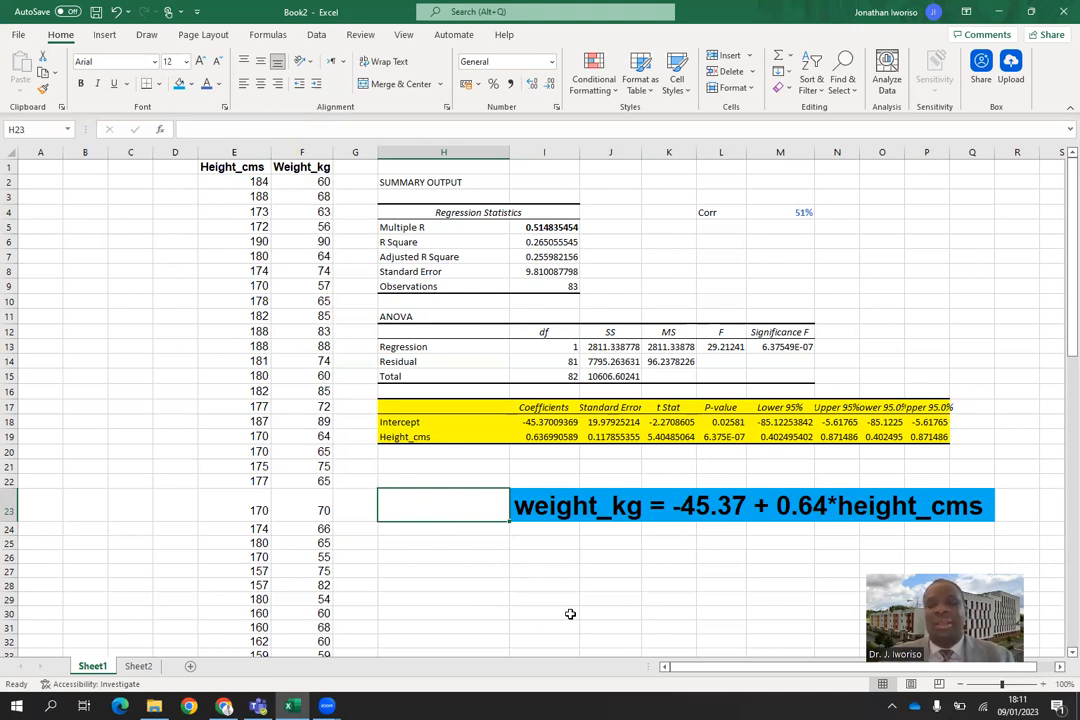
Enter the label "Hpothesis" in cell H25 below the regression equation.
click(682, 571)
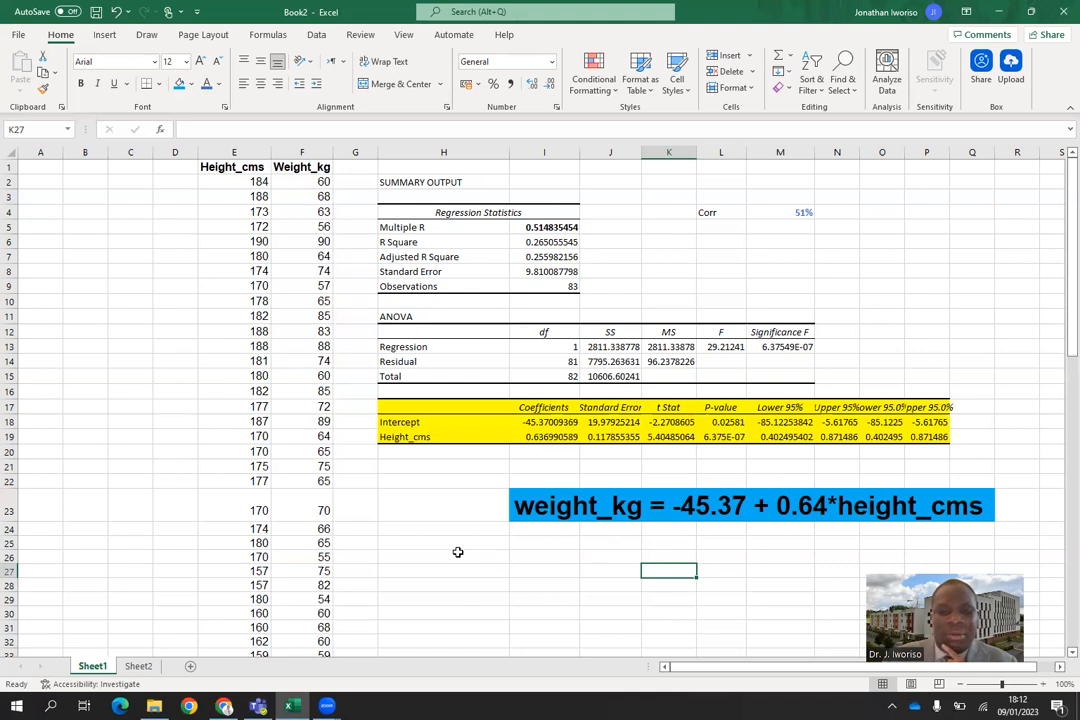
click(412, 543)
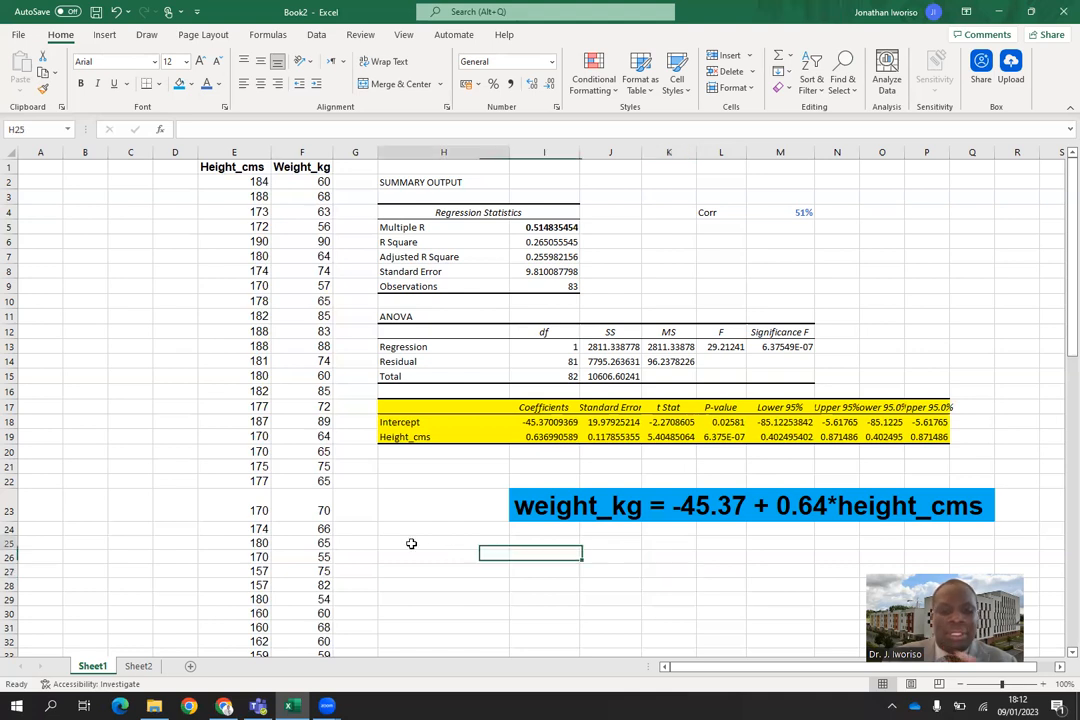
text(Hp)
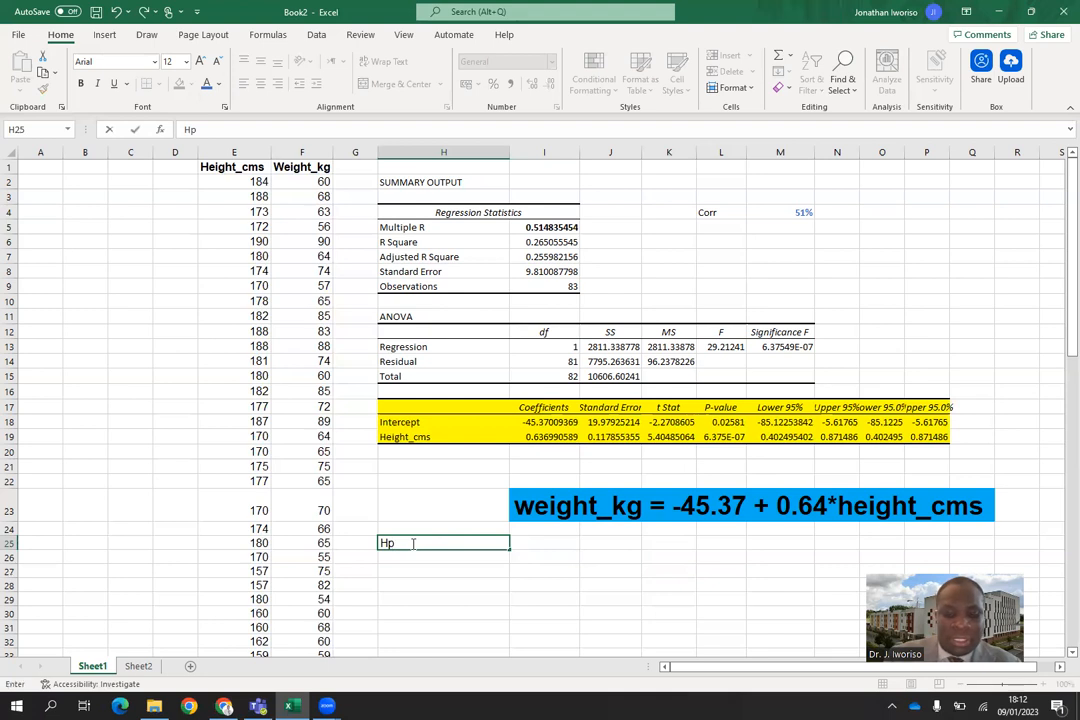
text(othesis)
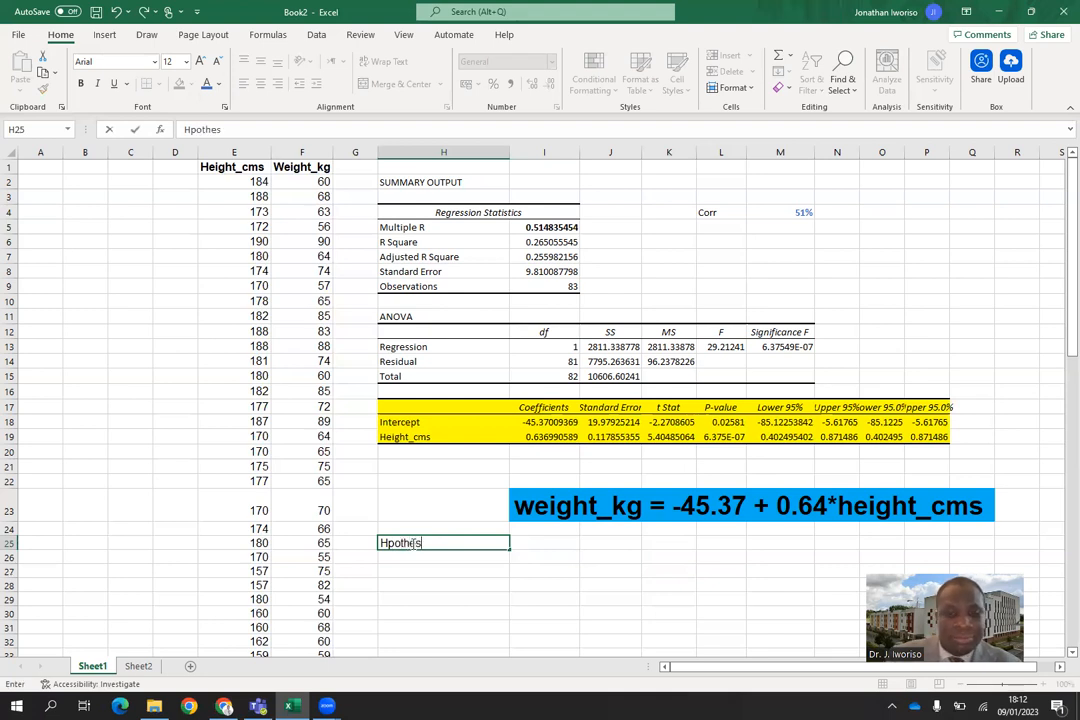
Write the null hypothesis "H0 : b = 0" in cell I25 beside the hypothesis label.
click(552, 544)
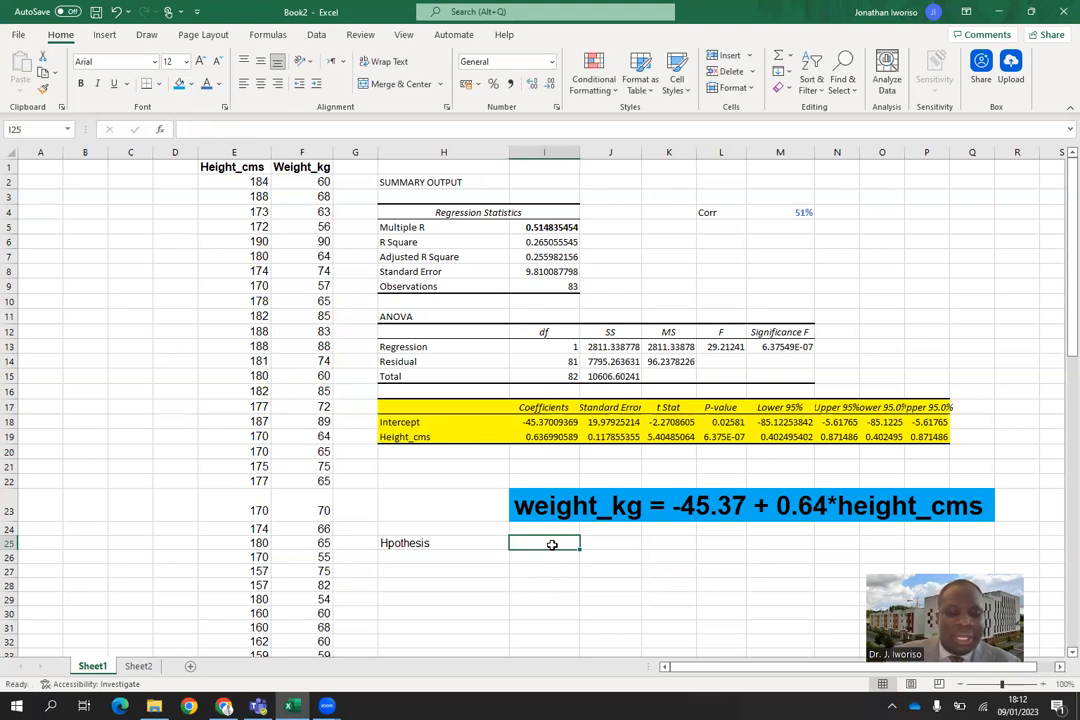
text(H)
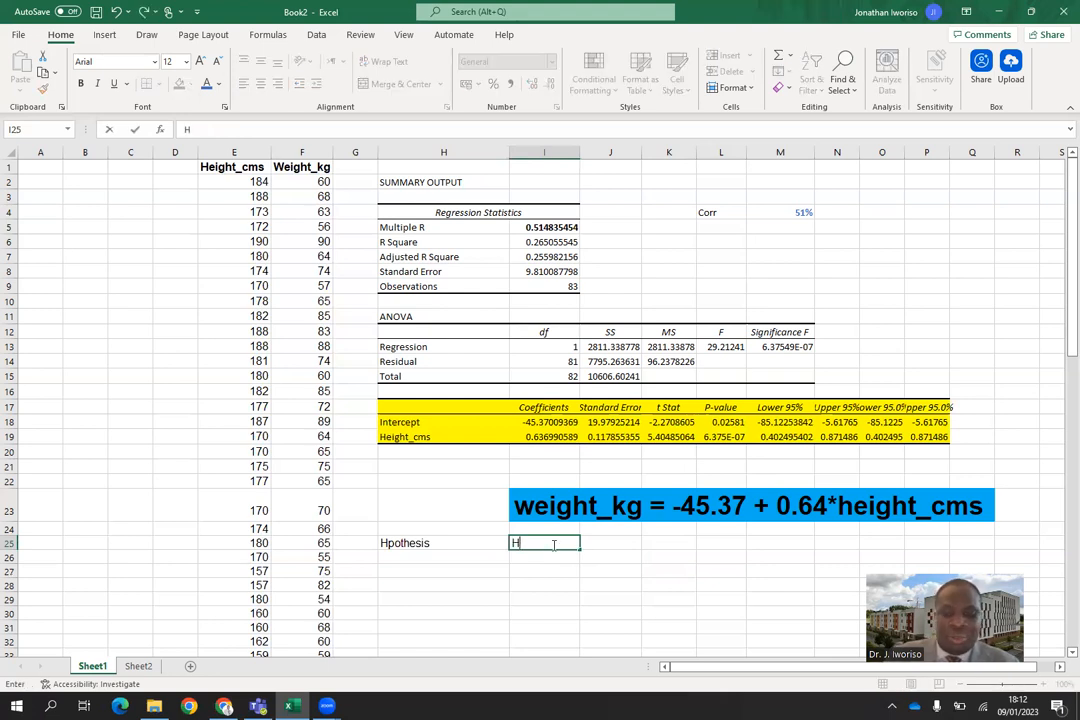
text(_0)
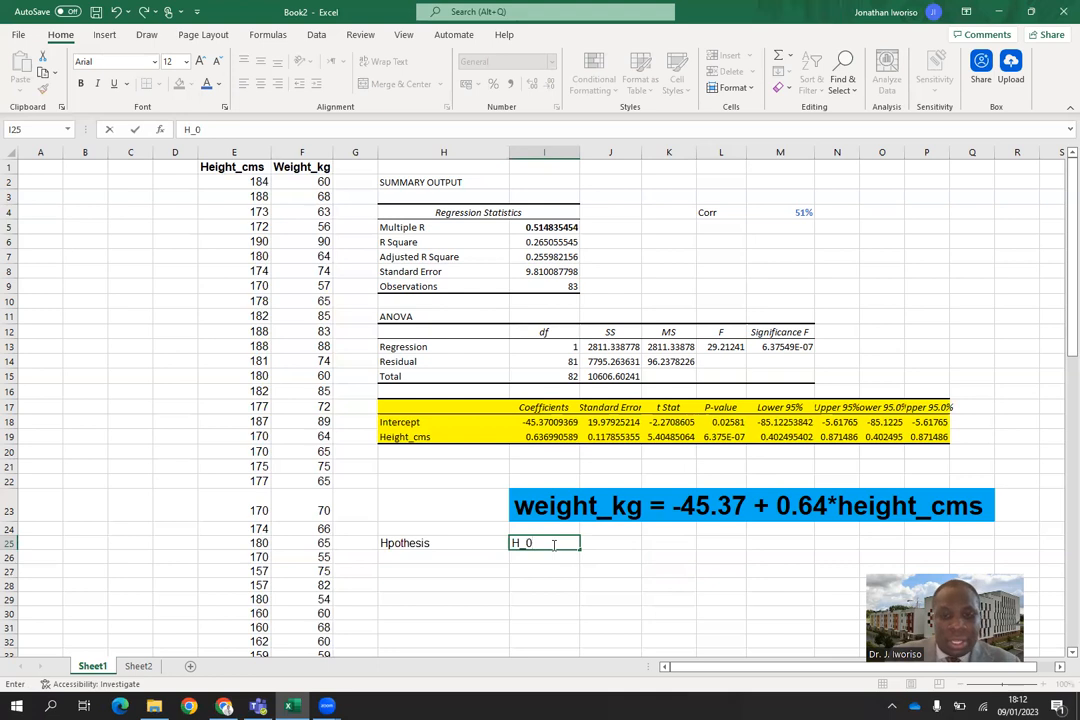
key(BackSpace)
key(BackSpace)
text(0 )
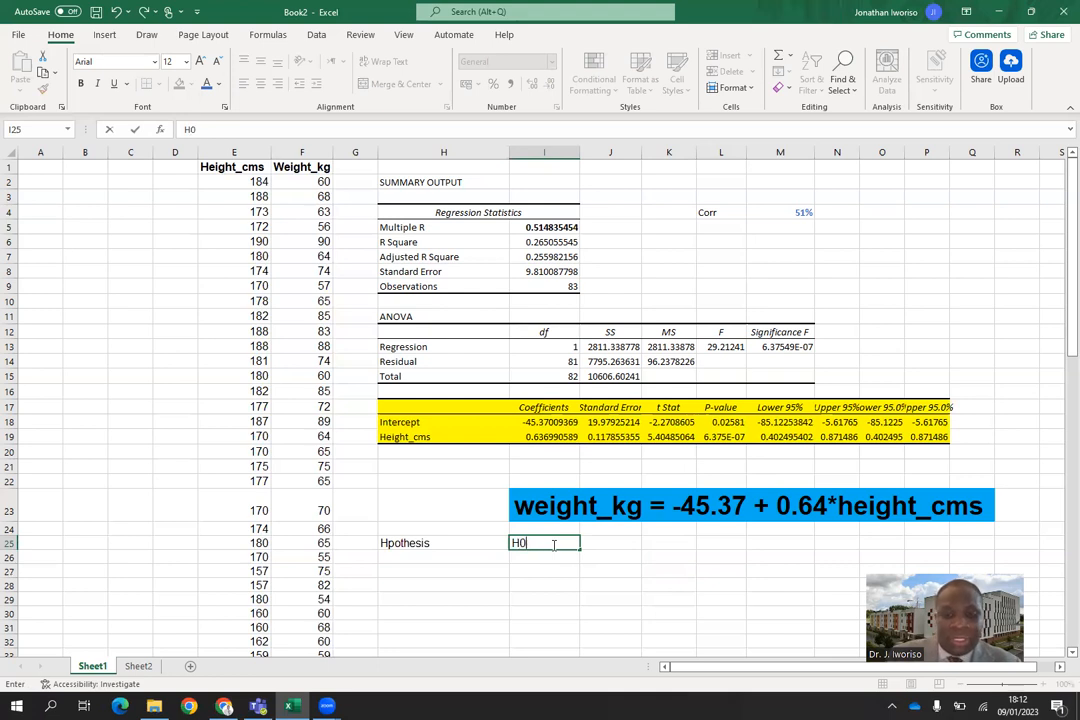
text(:)
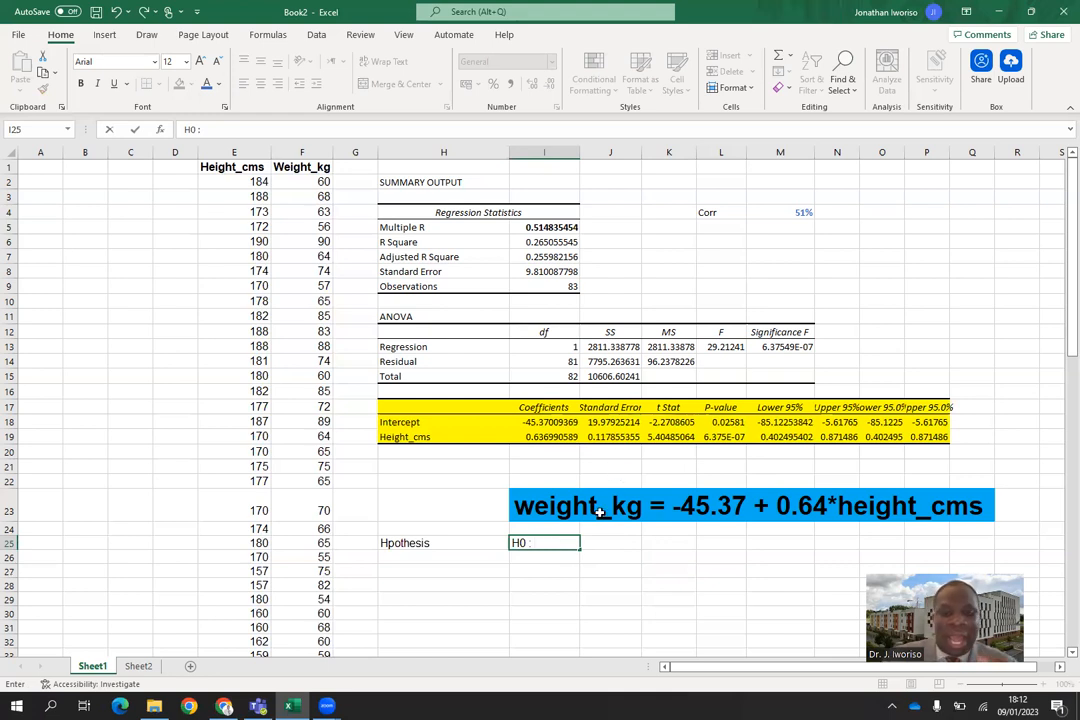
text(B)
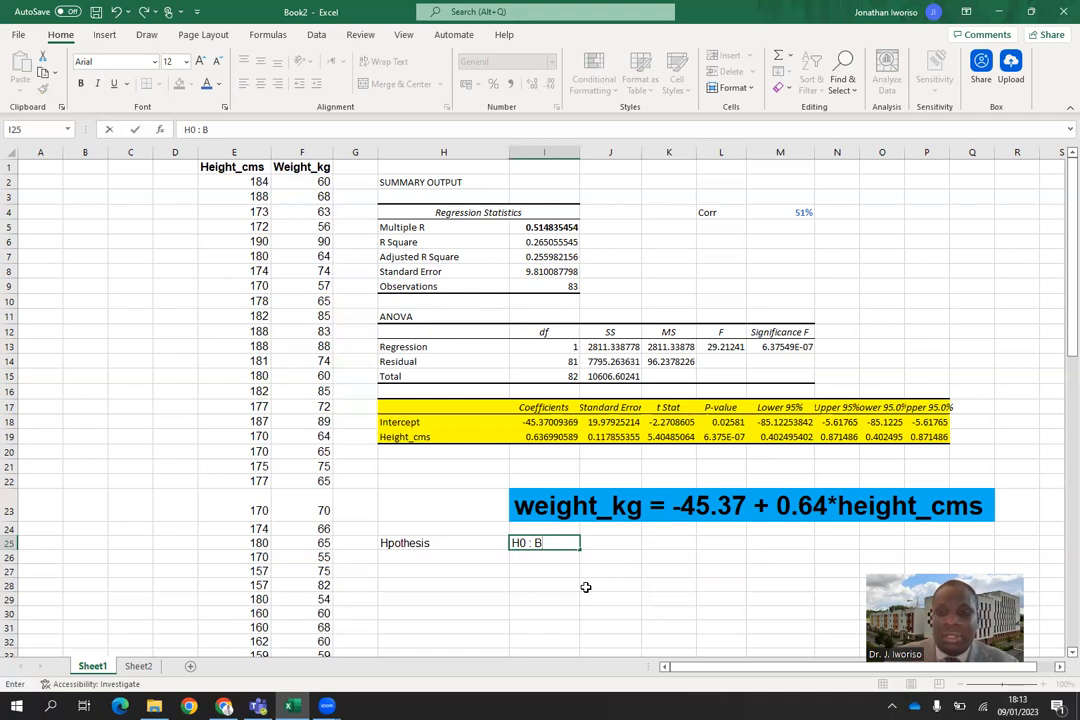
key(BackSpace)
text(b)
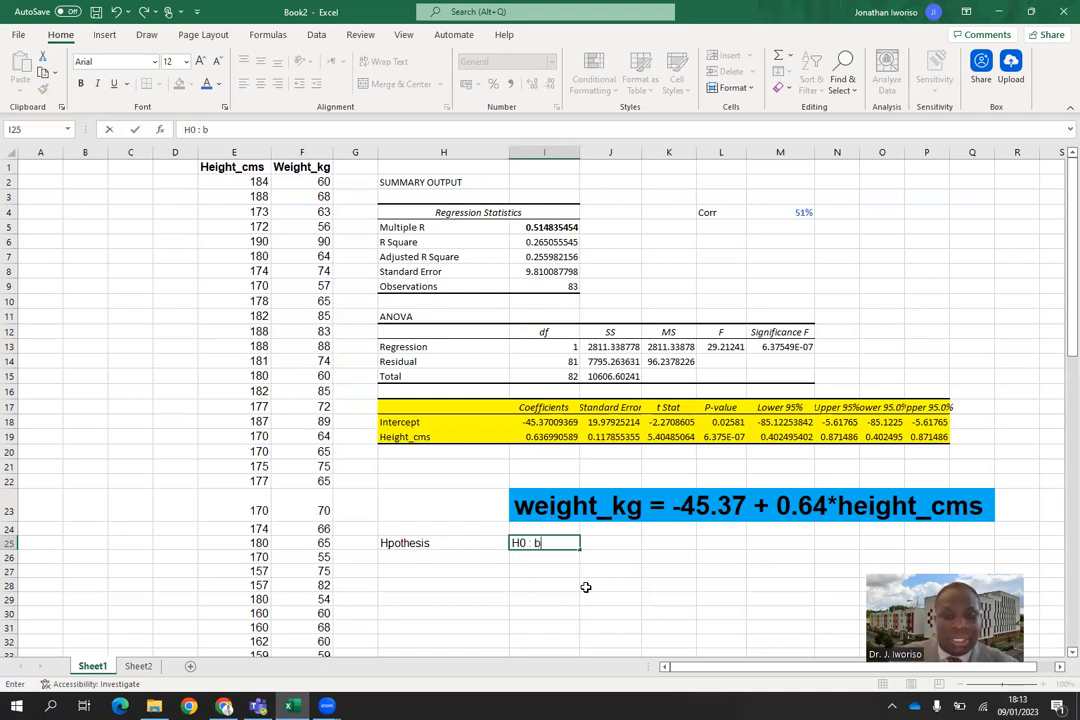
text( = 0)
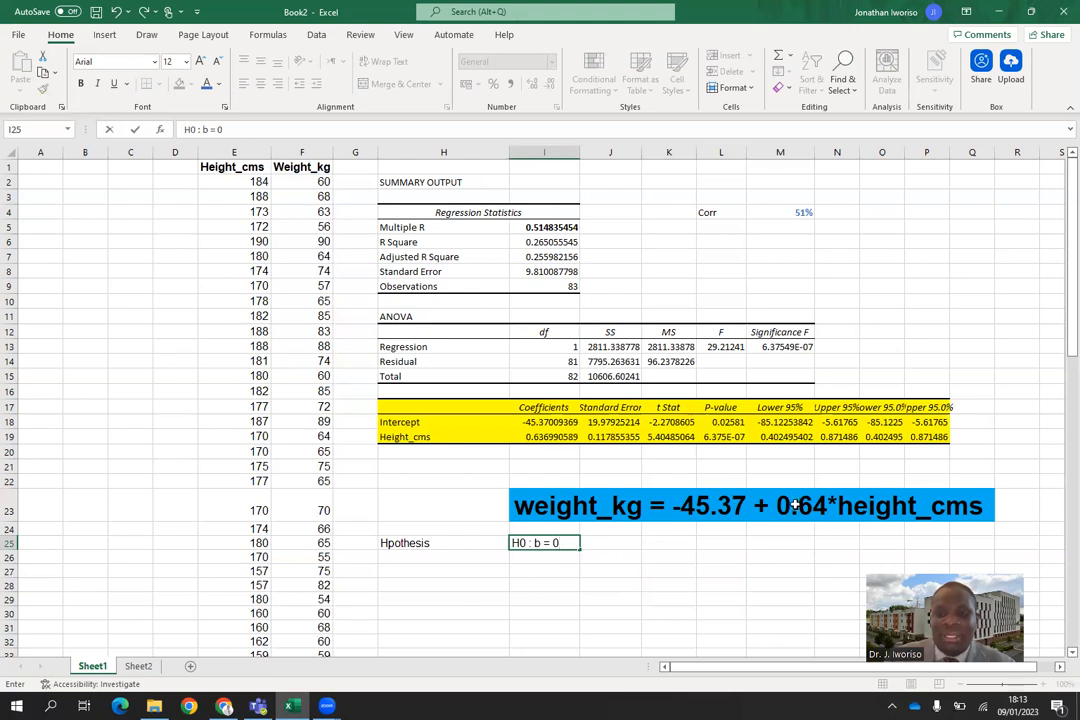
Enter "vs", indented with leading spaces, in cell I26 below the null hypothesis.
click(545, 556)
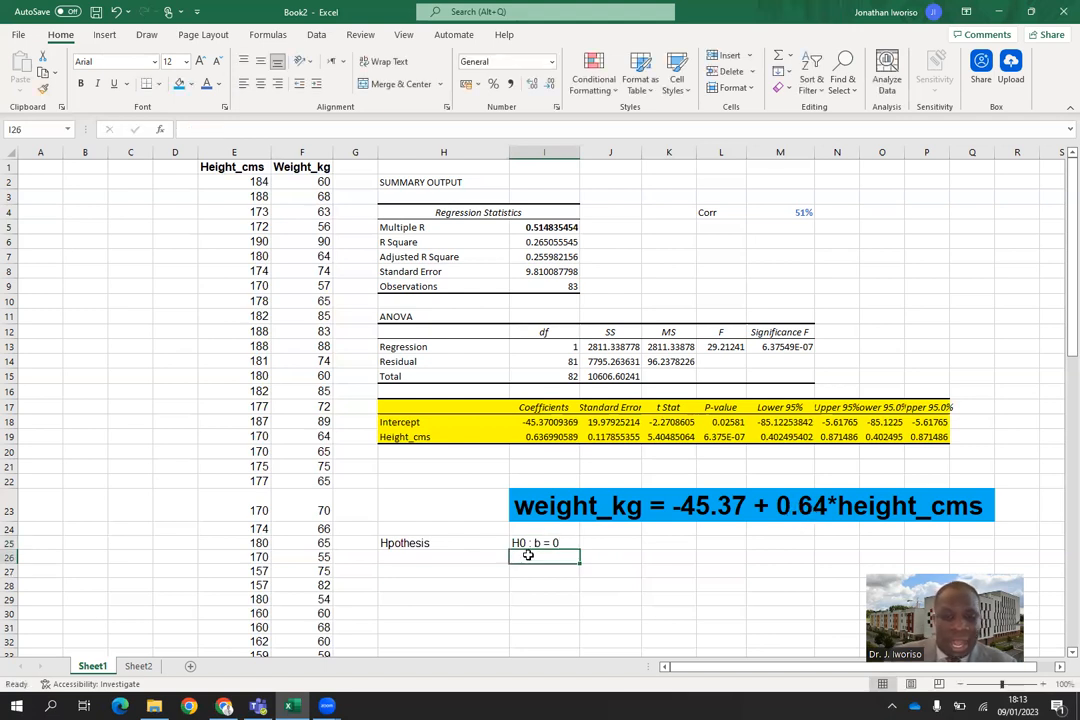
double_click(529, 556)
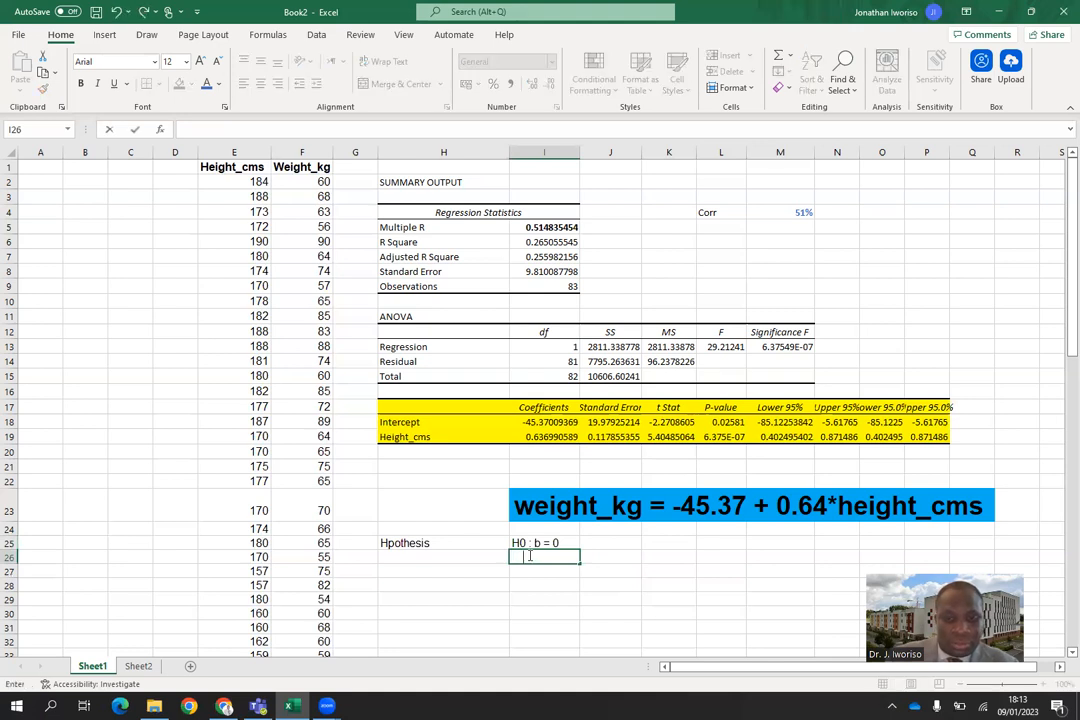
text(v)
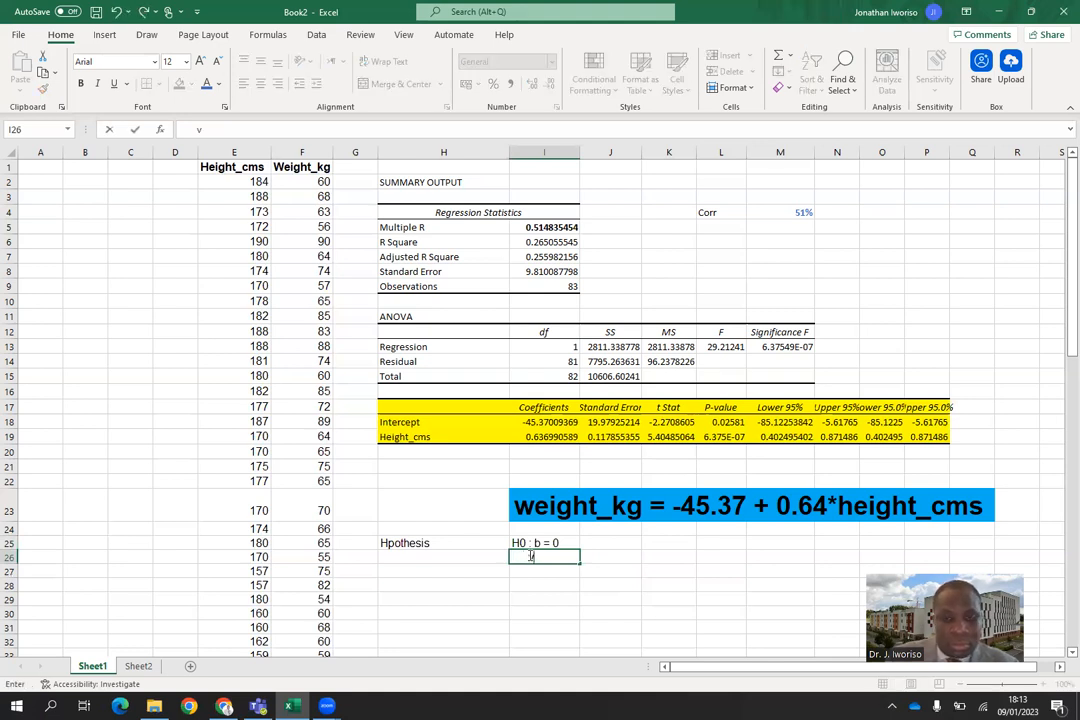
text(s)
Write the alternative hypothesis "H1: b is not equal to zero" in cell I27.
click(532, 572)
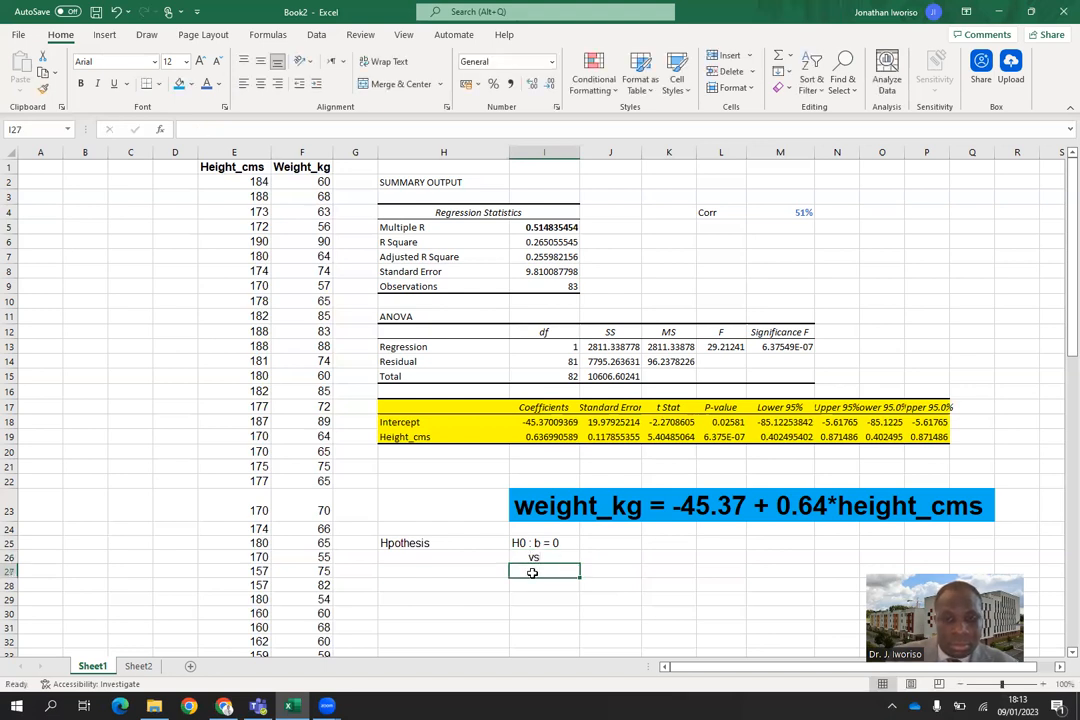
text(H)
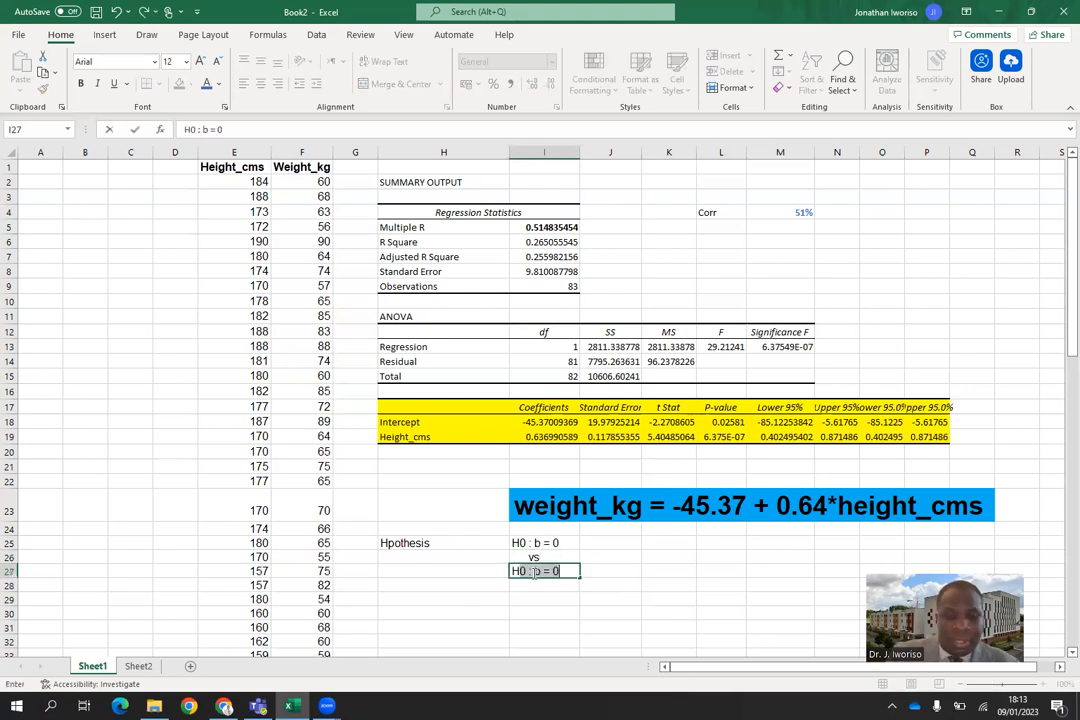
text(1:)
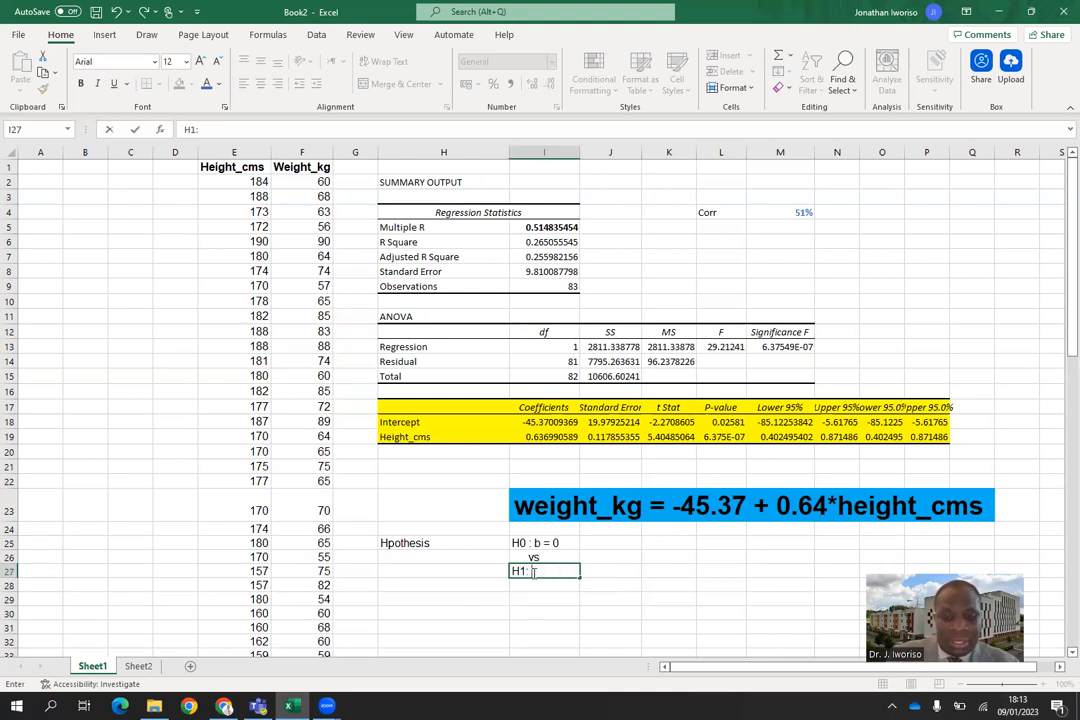
text( b)
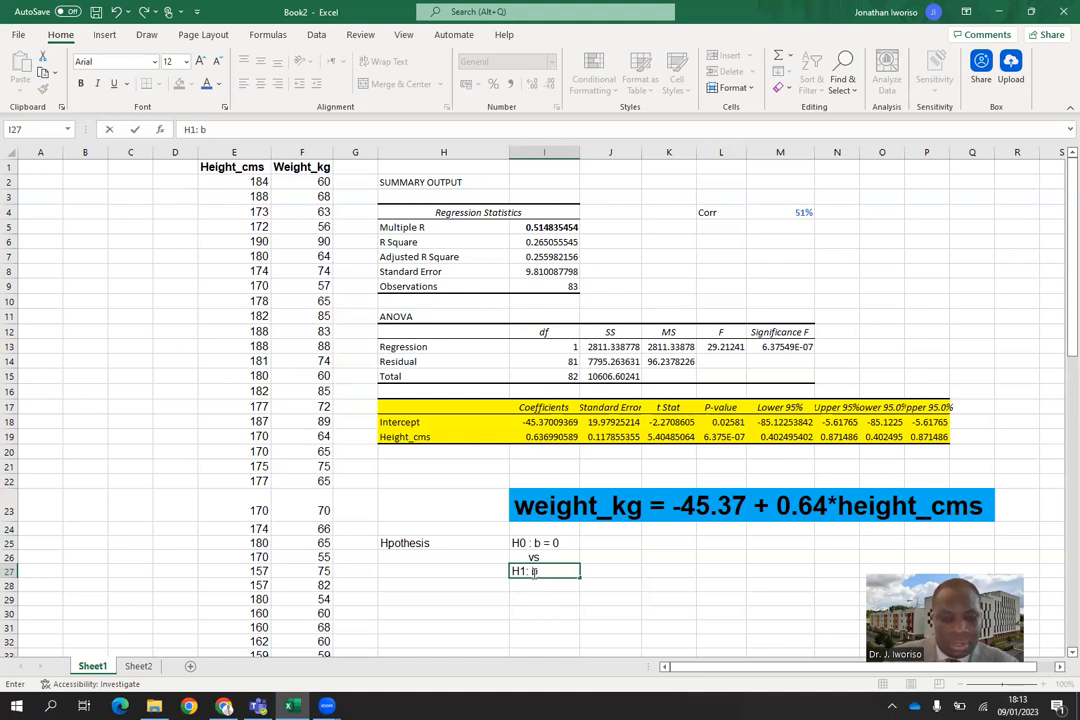
text(is not e)
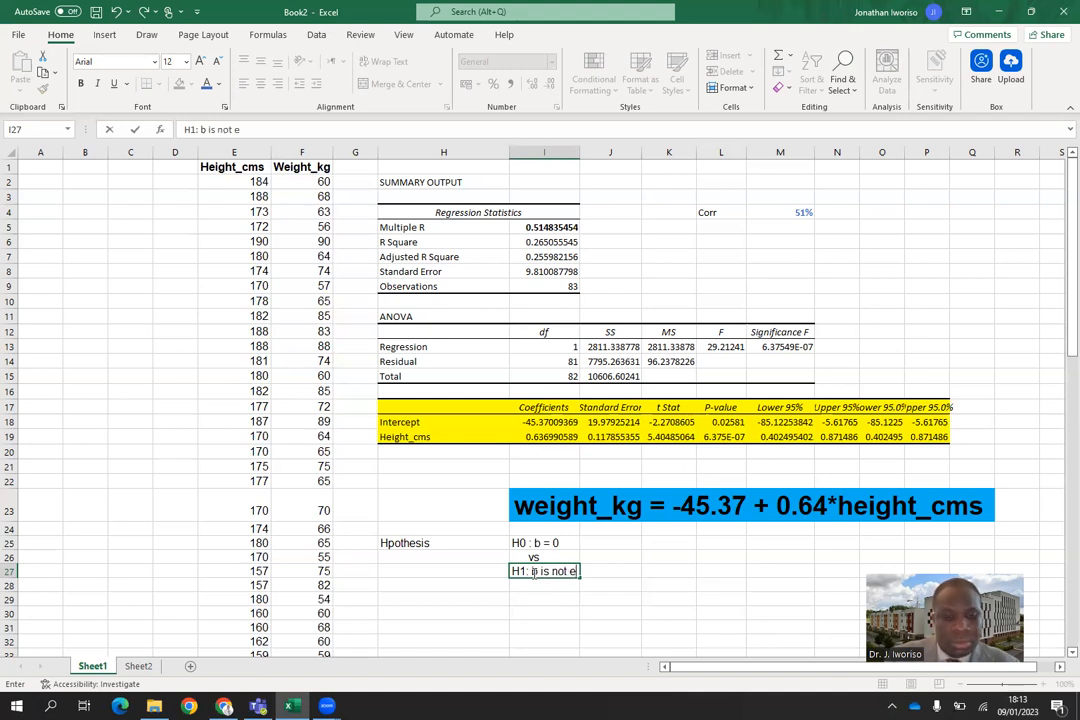
text(qual to zero)
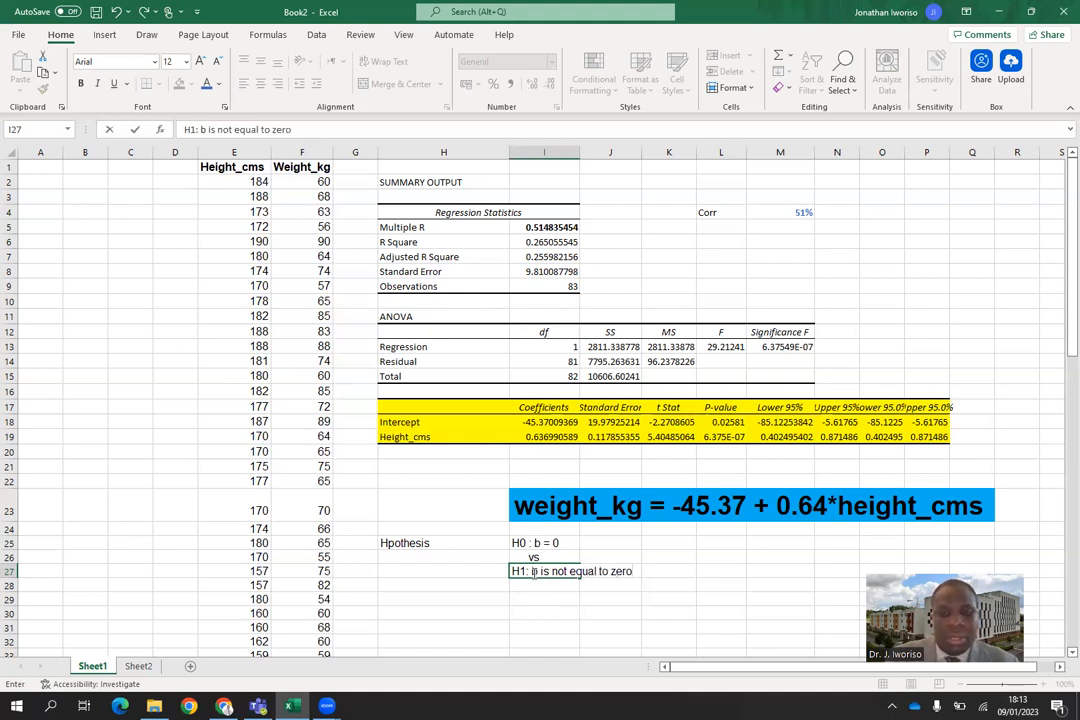
Reword the null hypothesis in I25 to "H0 : b is zero".
double_click(560, 543)
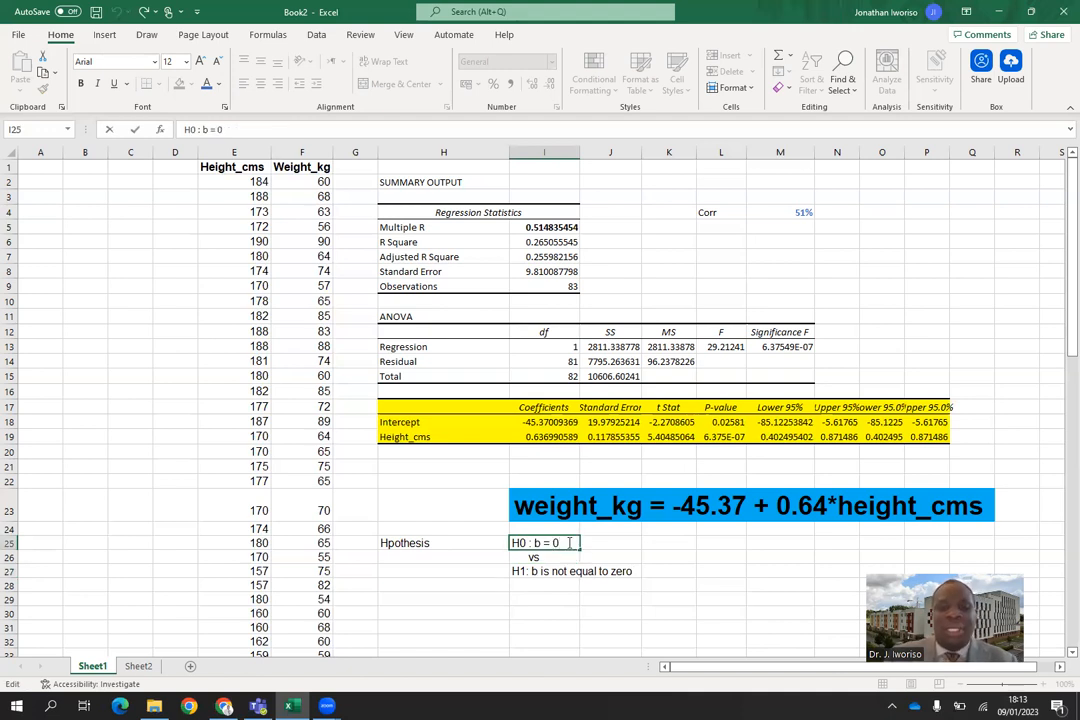
key(BackSpace)
key(BackSpace)
key(BackSpace)
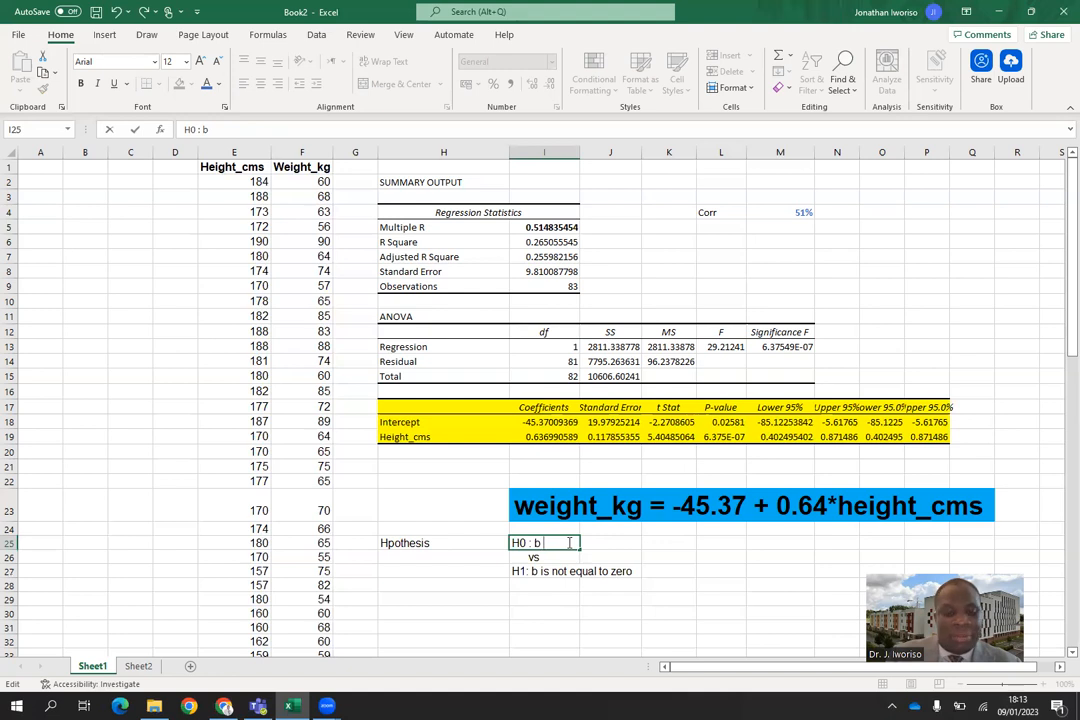
text(is zero)
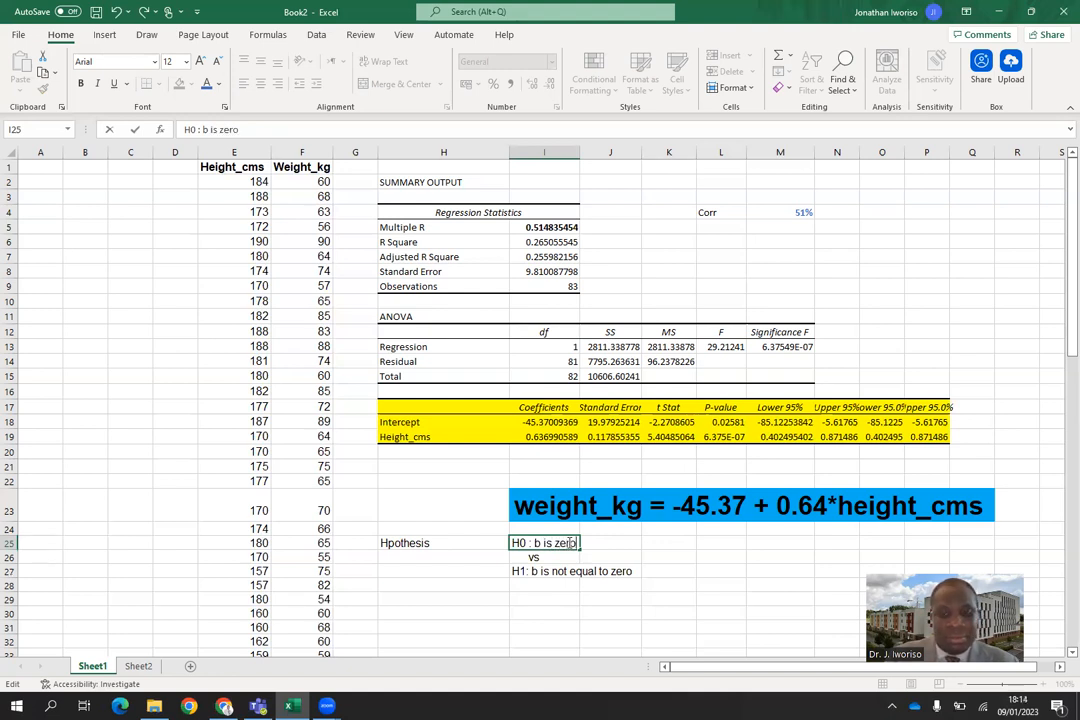
click(566, 613)
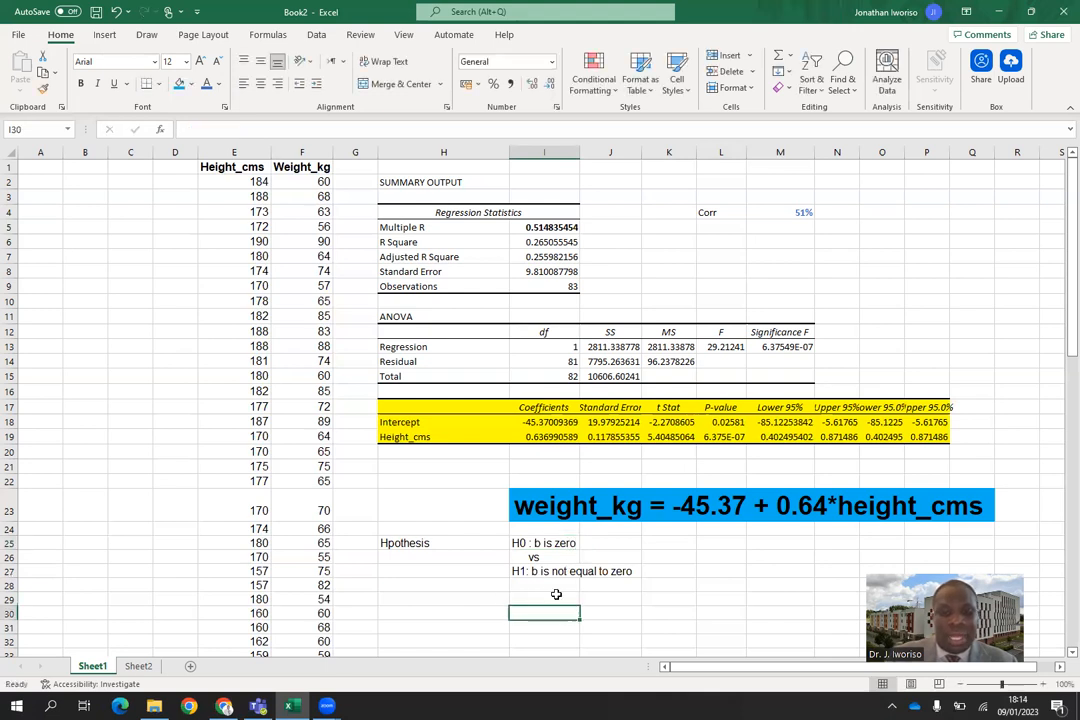
Make the hypothesis statements in I25:N27 bold and set their font size to 28.
drag(526, 544, 833, 578)
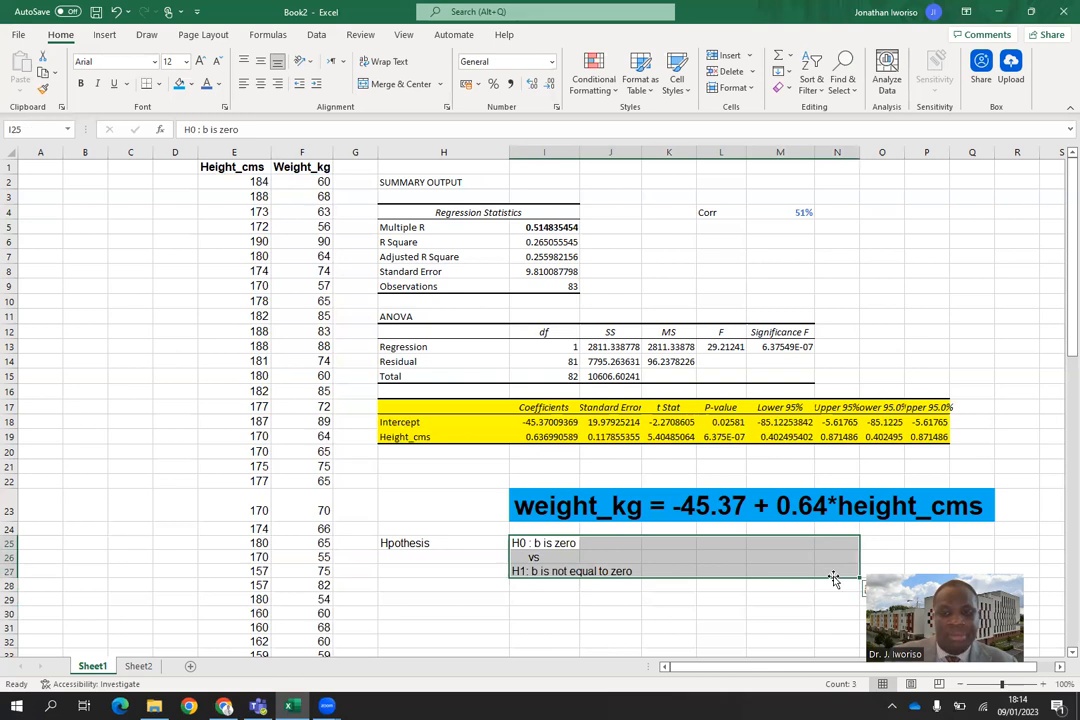
click(82, 86)
click(185, 62)
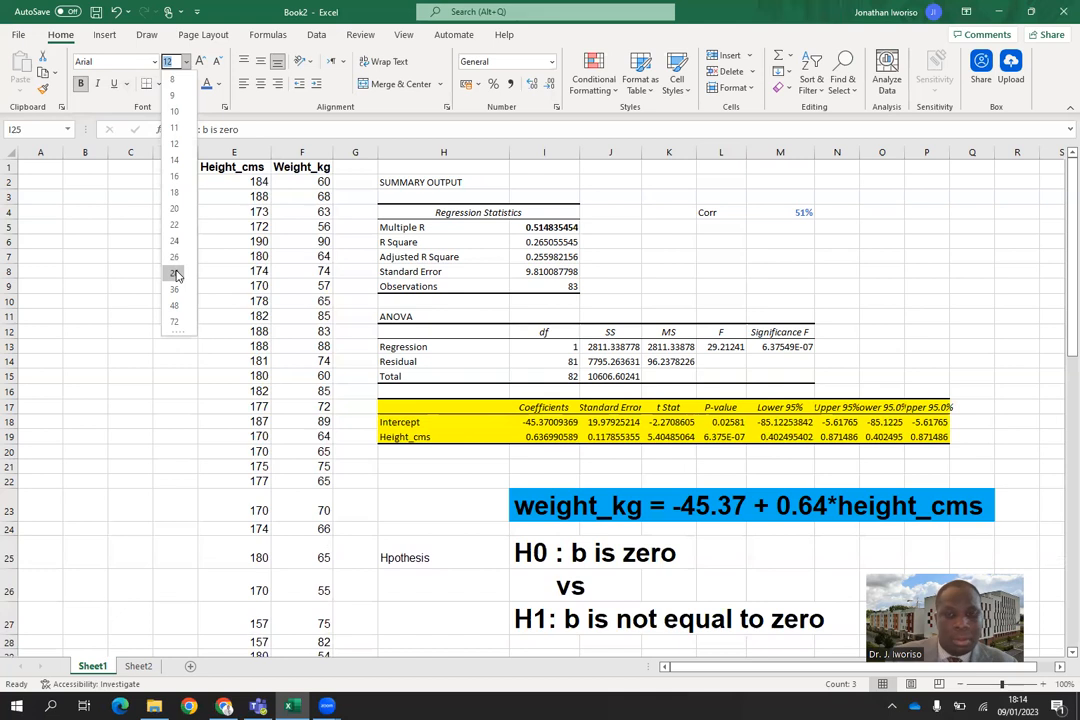
click(176, 275)
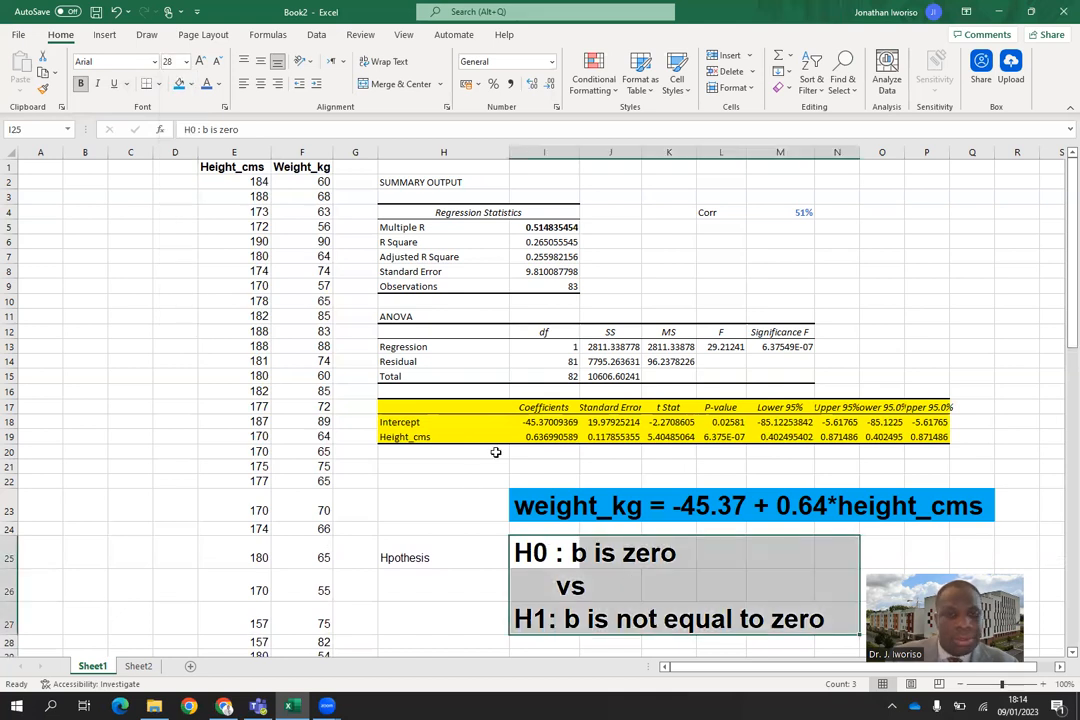
Fill the hypothesis block I25:N27 with the lightest green theme colour.
click(191, 84)
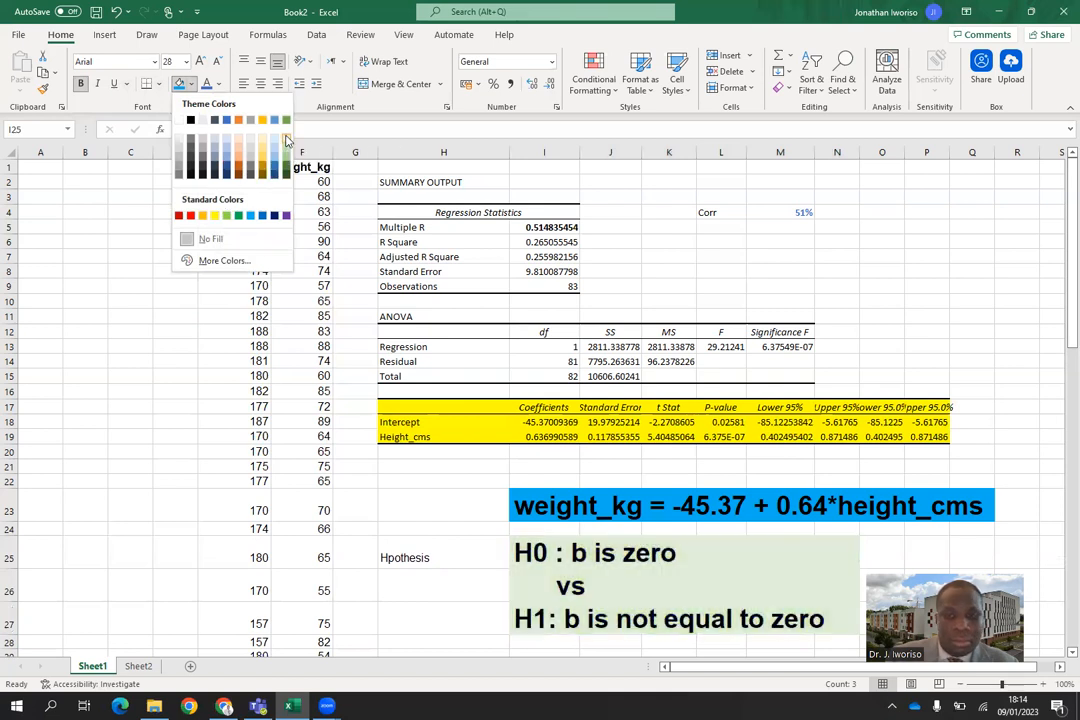
click(286, 140)
click(977, 309)
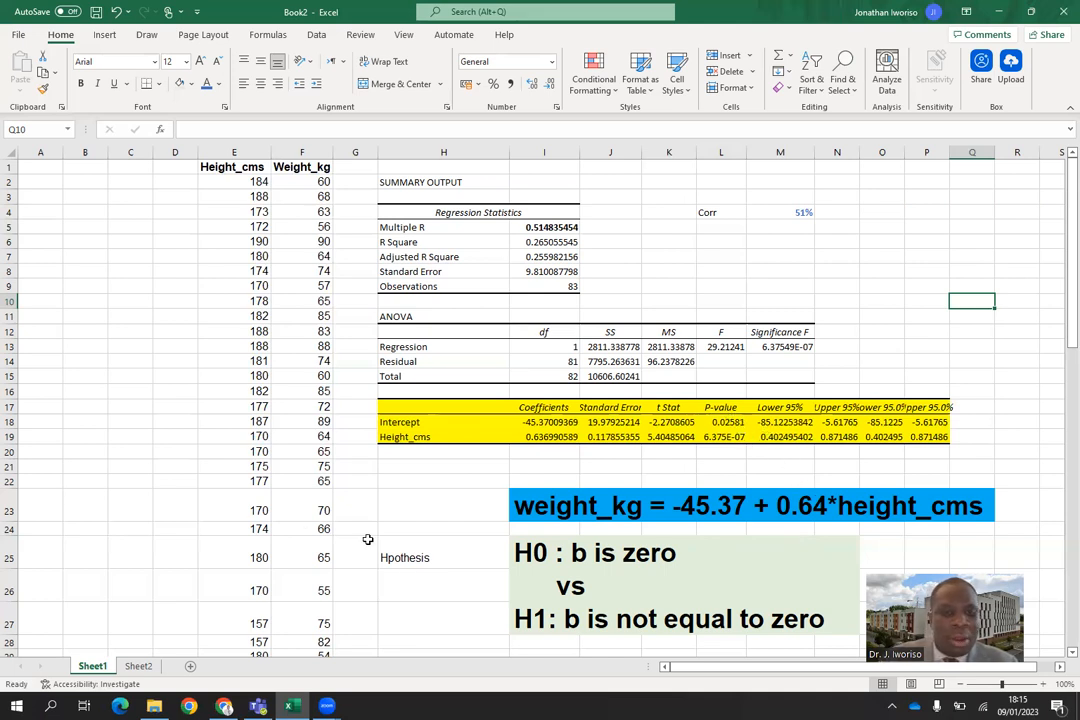
Enter the decision rule "p-value < 0.05" in cell H26 below the hypothesis label.
click(411, 589)
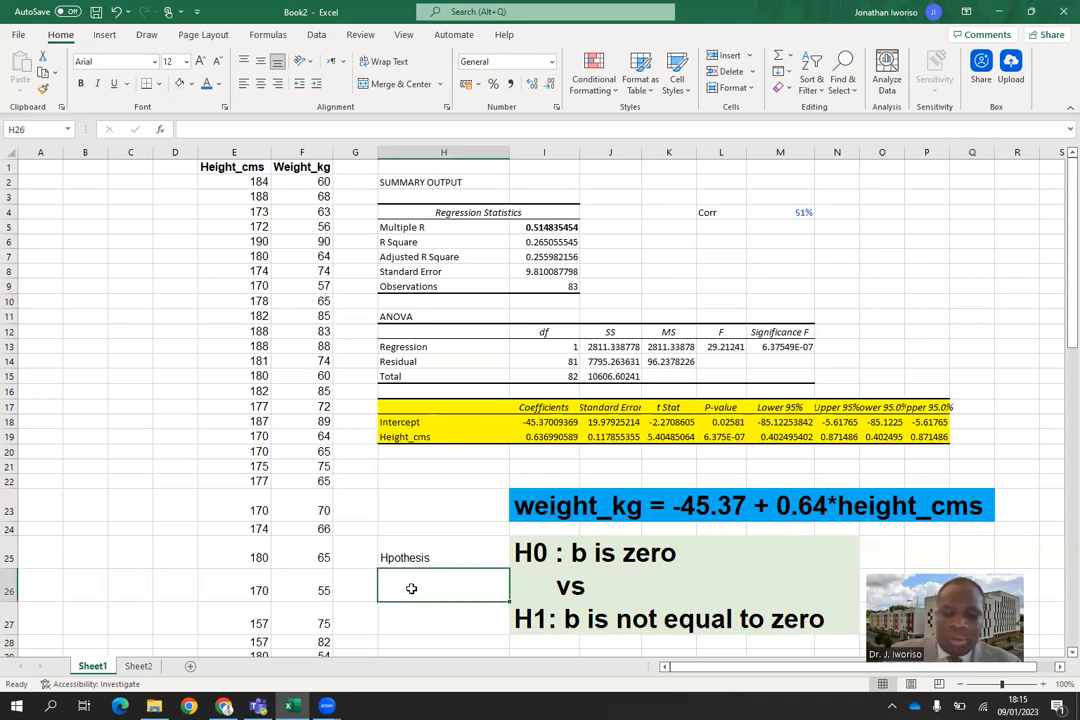
text(p)
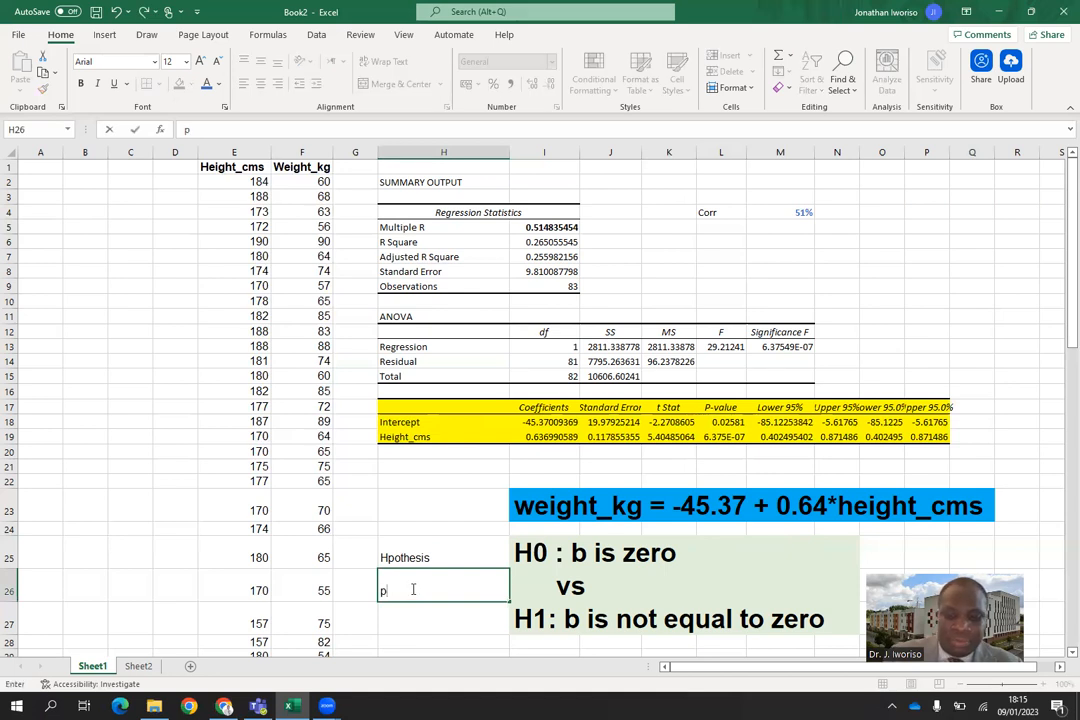
text(-v)
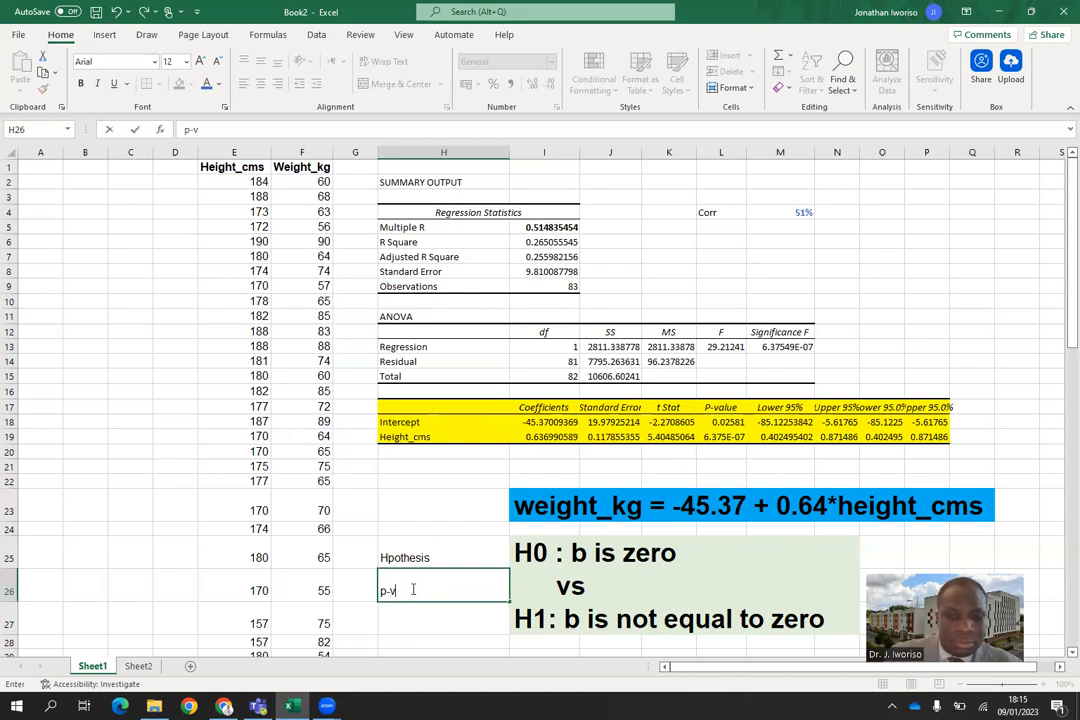
text(alue)
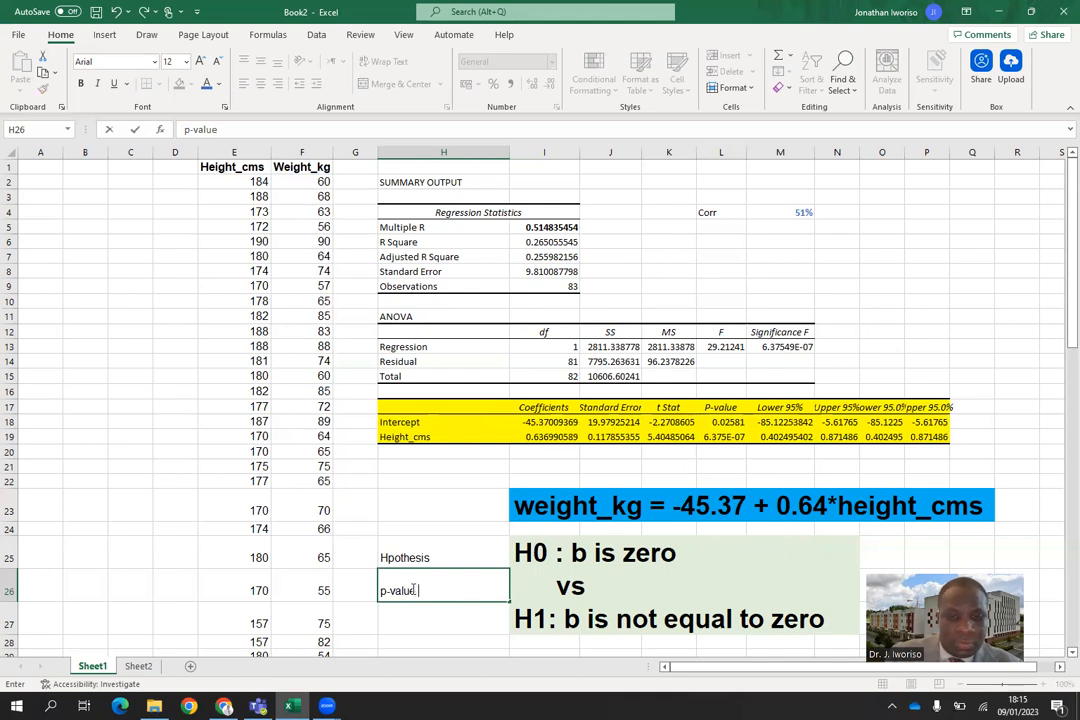
text( >)
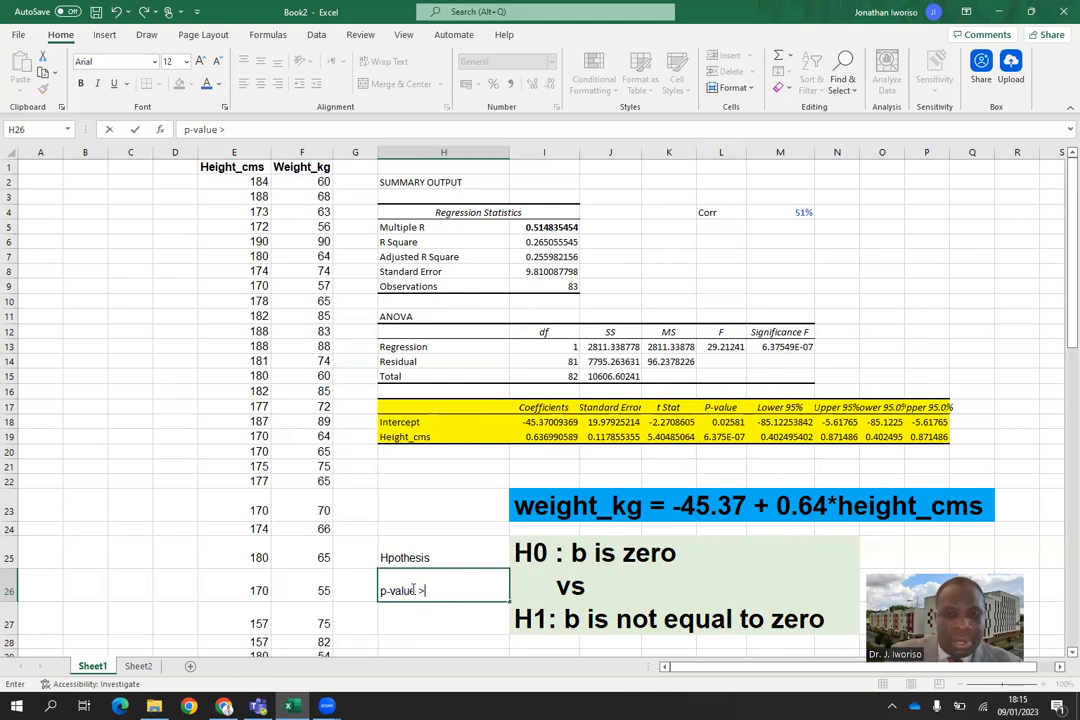
text( 0)
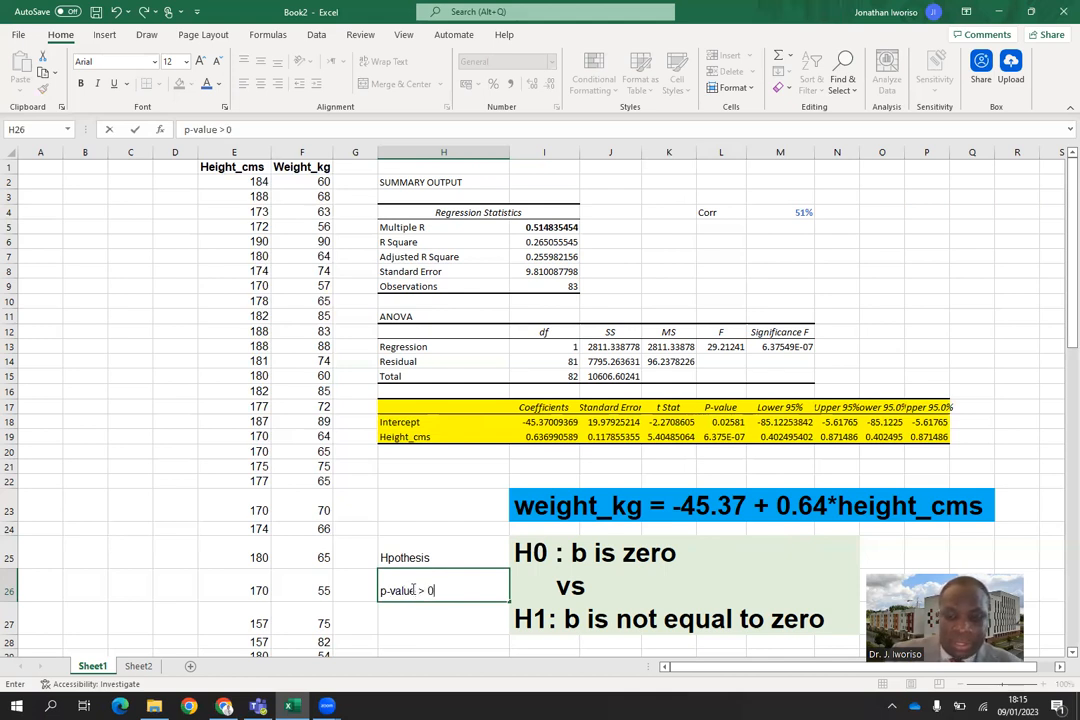
text(.05)
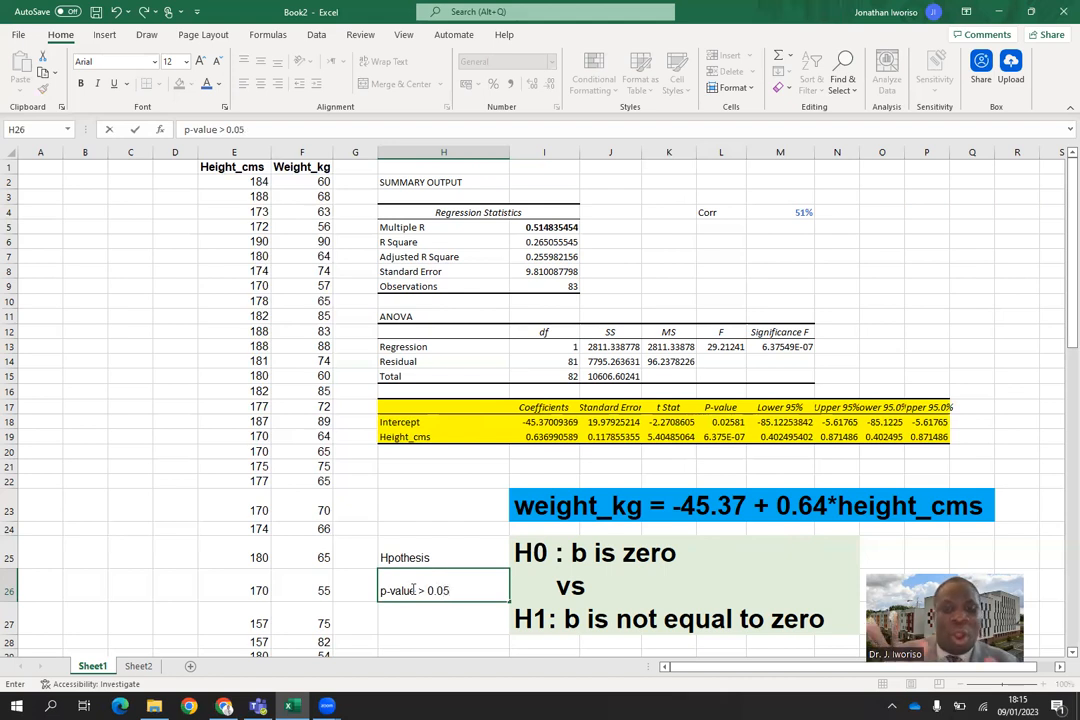
key(BackSpace)
key(BackSpace)
key(BackSpace)
key(BackSpace)
key(BackSpace)
key(BackSpace)
key(BackSpace)
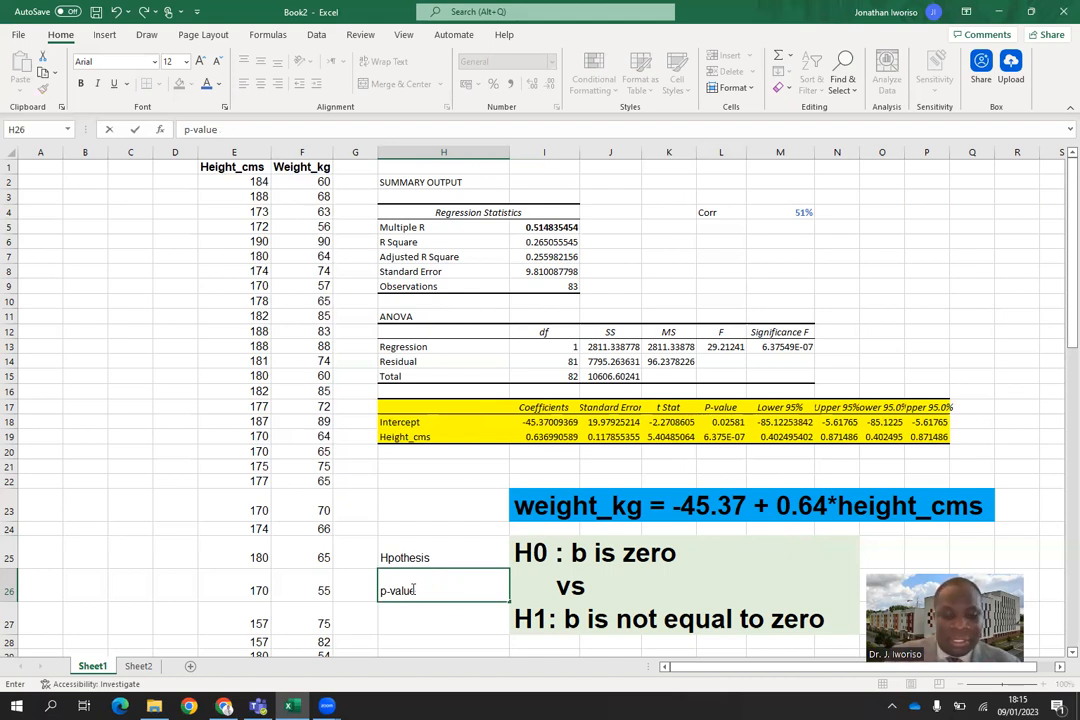
text(< 0.0)
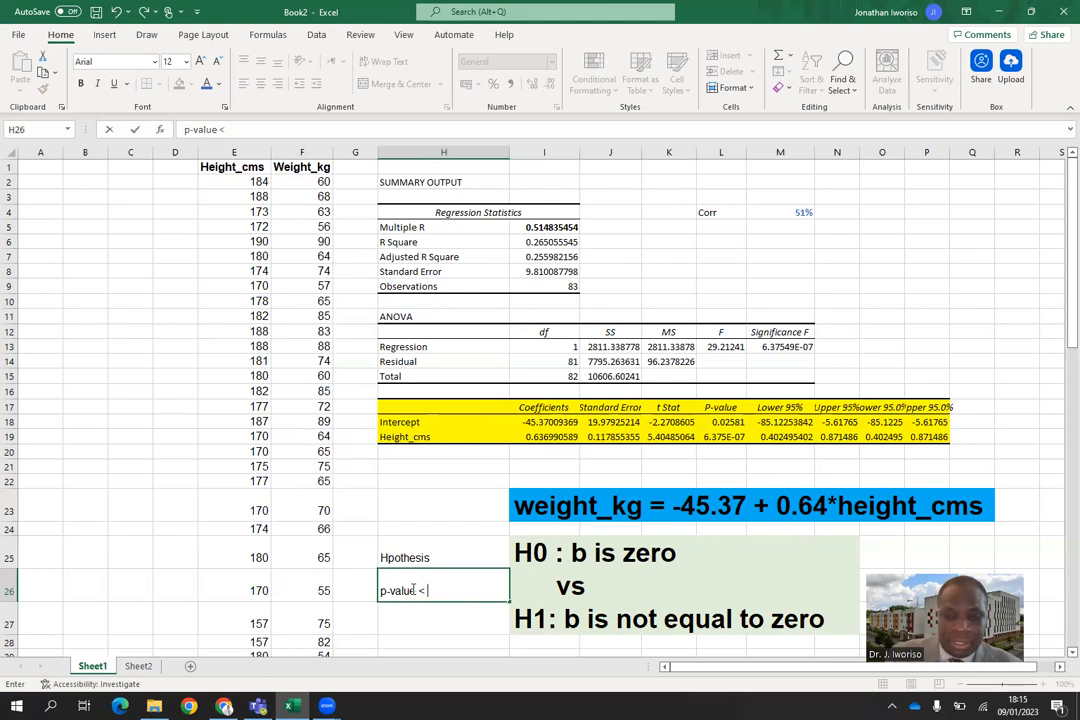
text(5)
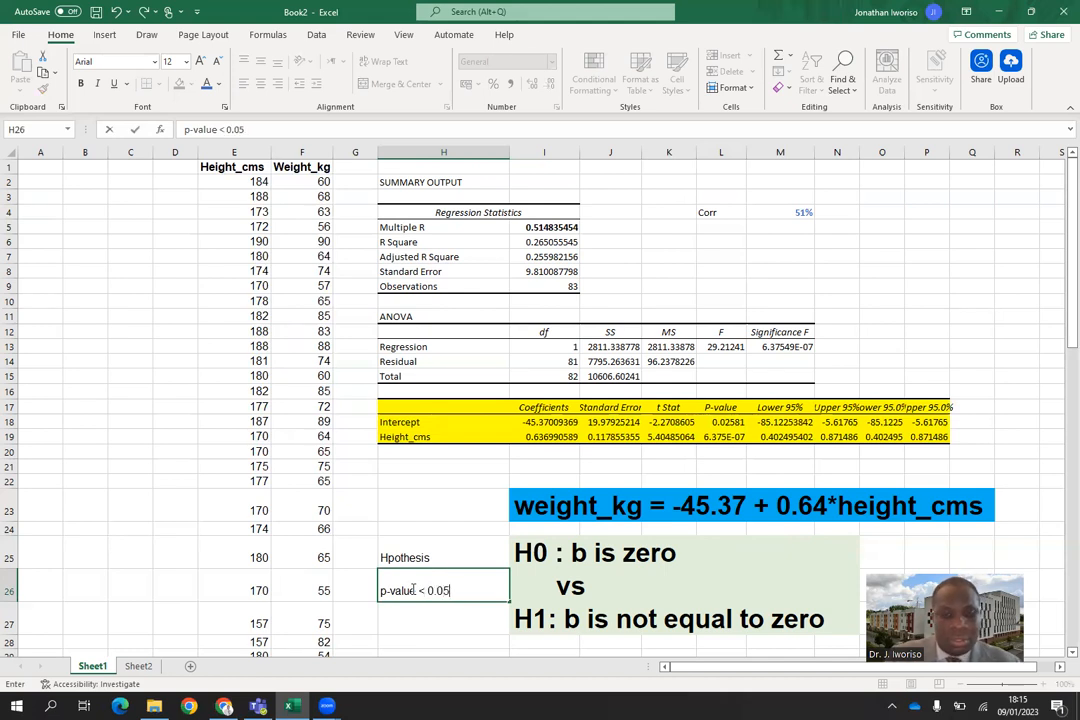
Make the hypothesis label and the p-value rule in H25:H26 bold with font size 18.
drag(405, 562, 441, 584)
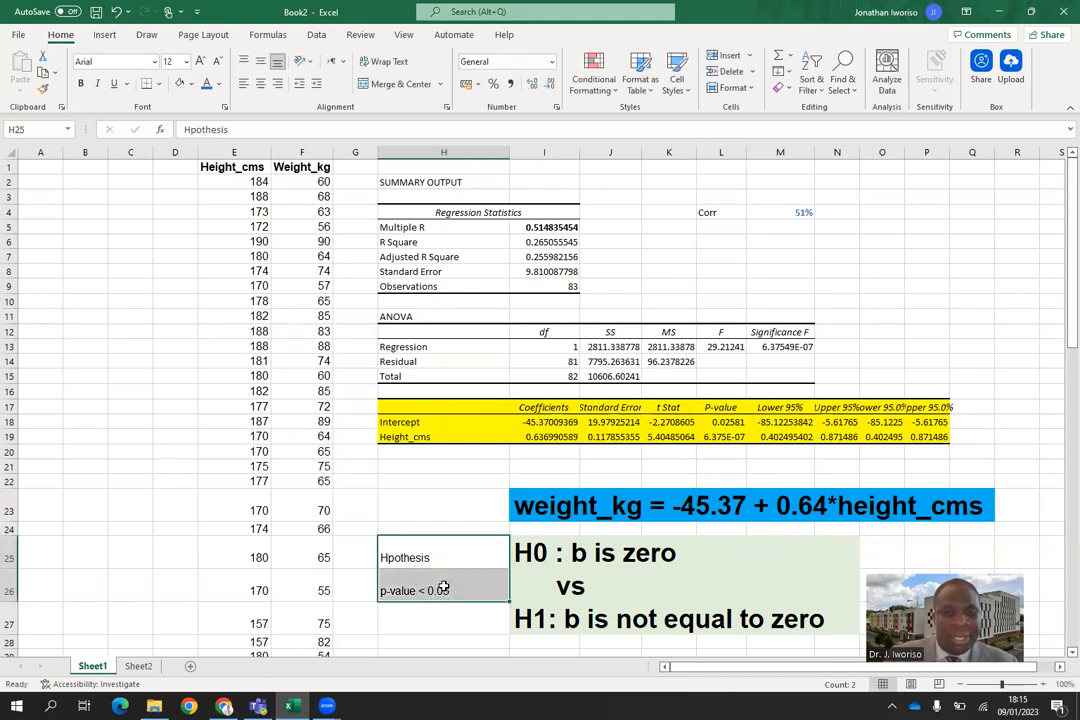
click(81, 84)
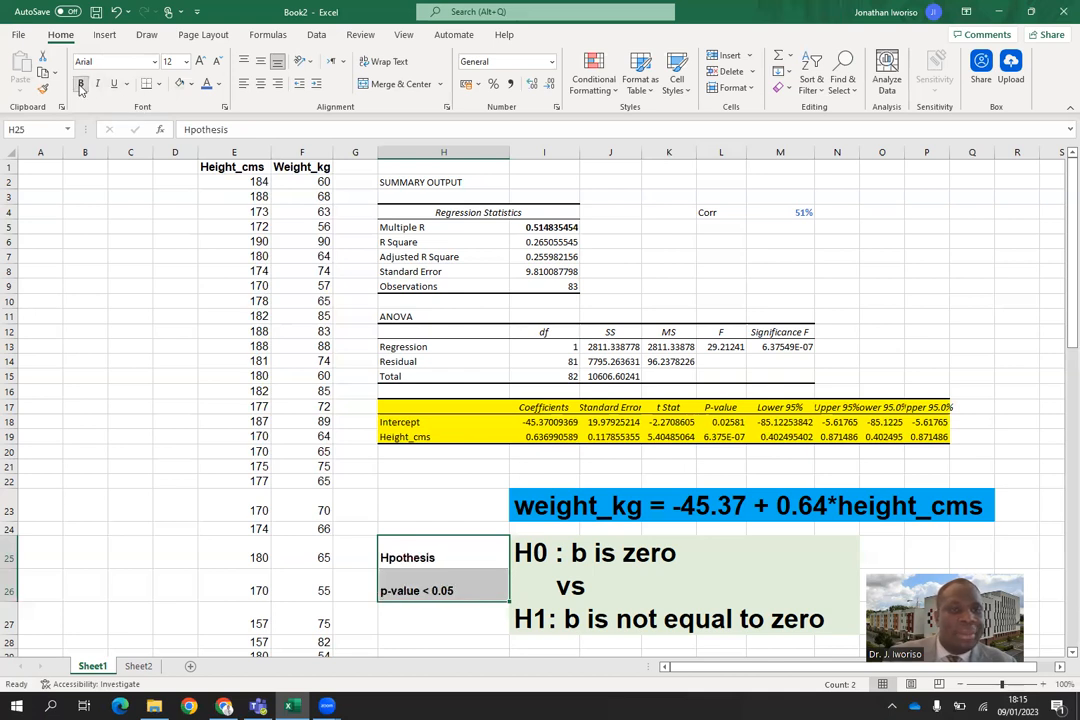
click(186, 61)
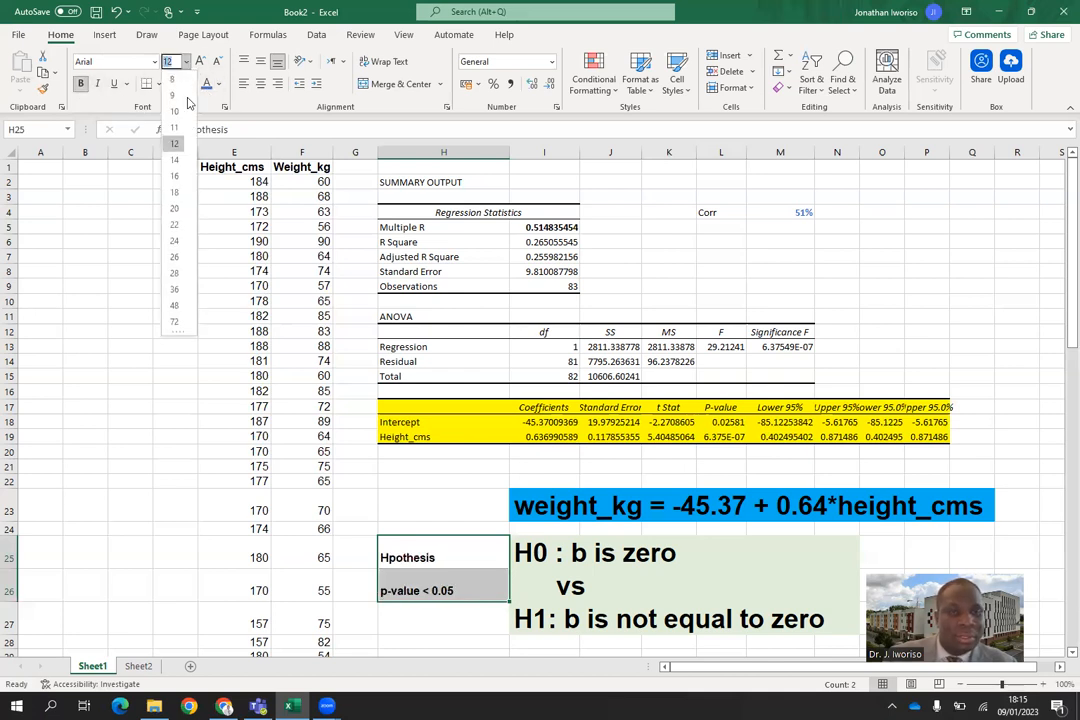
click(175, 192)
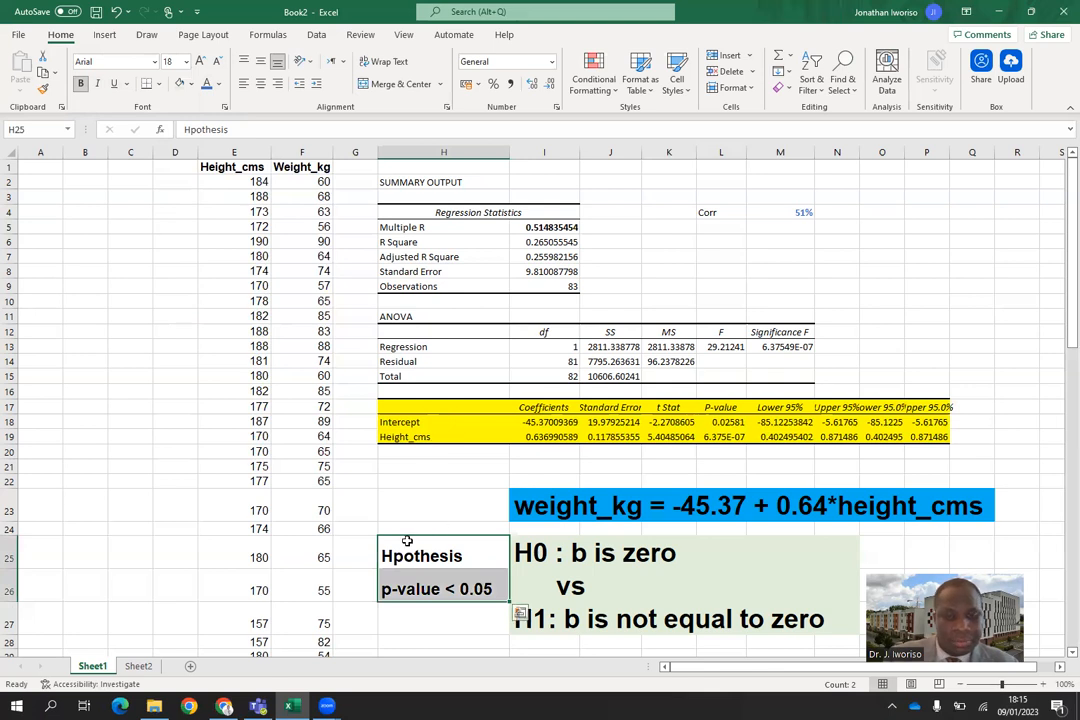
Fill the label cells H25:H26 with the lightest blue theme colour.
click(191, 84)
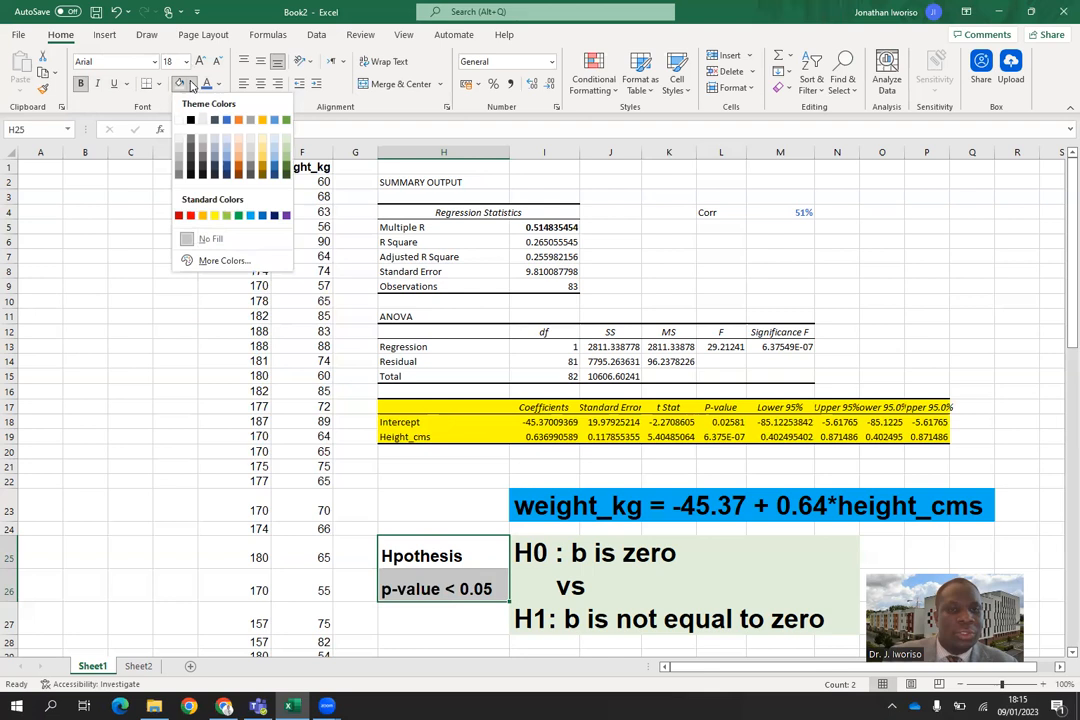
click(227, 139)
click(468, 492)
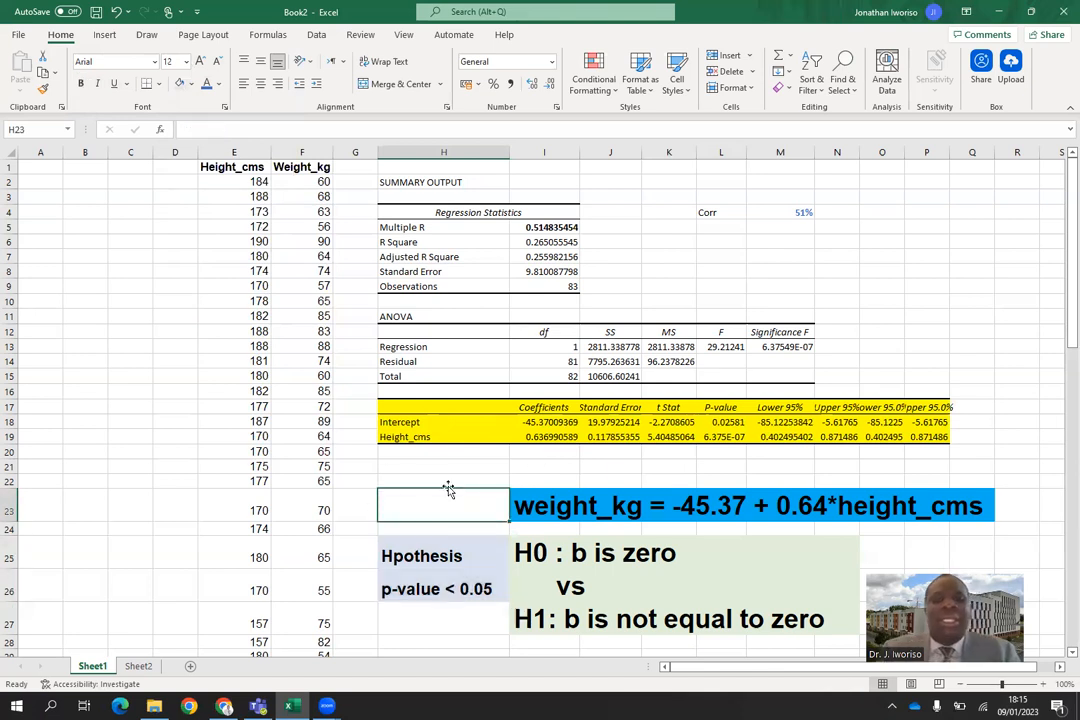
Underline the p-value decision rule in cell H26.
click(383, 589)
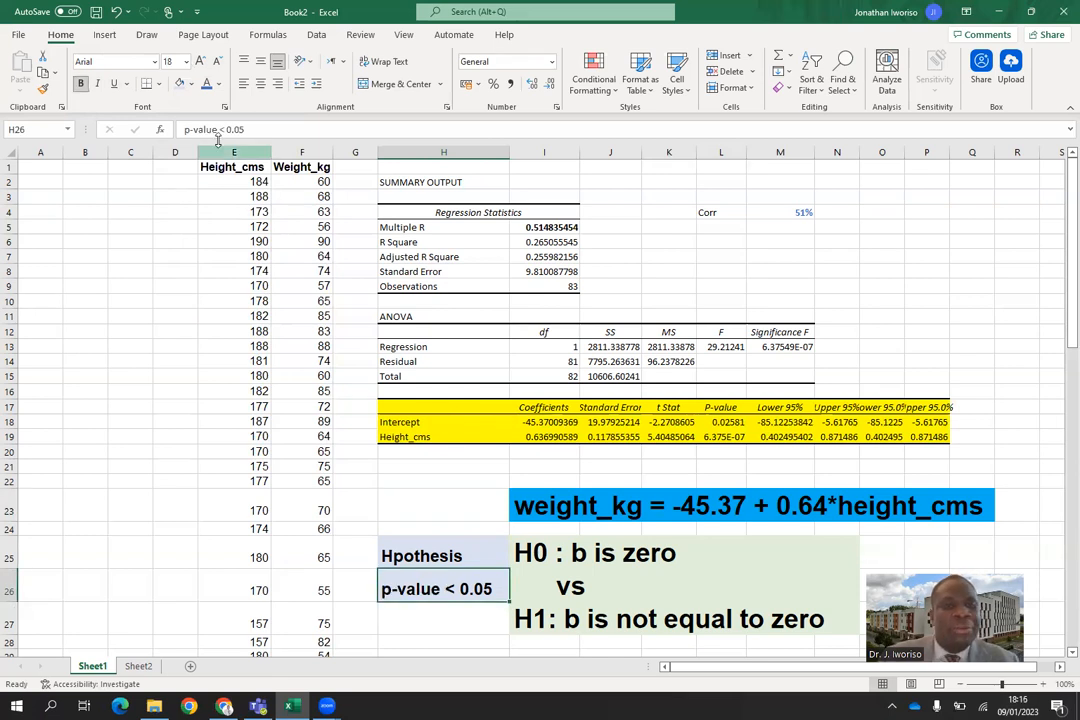
click(113, 84)
click(455, 612)
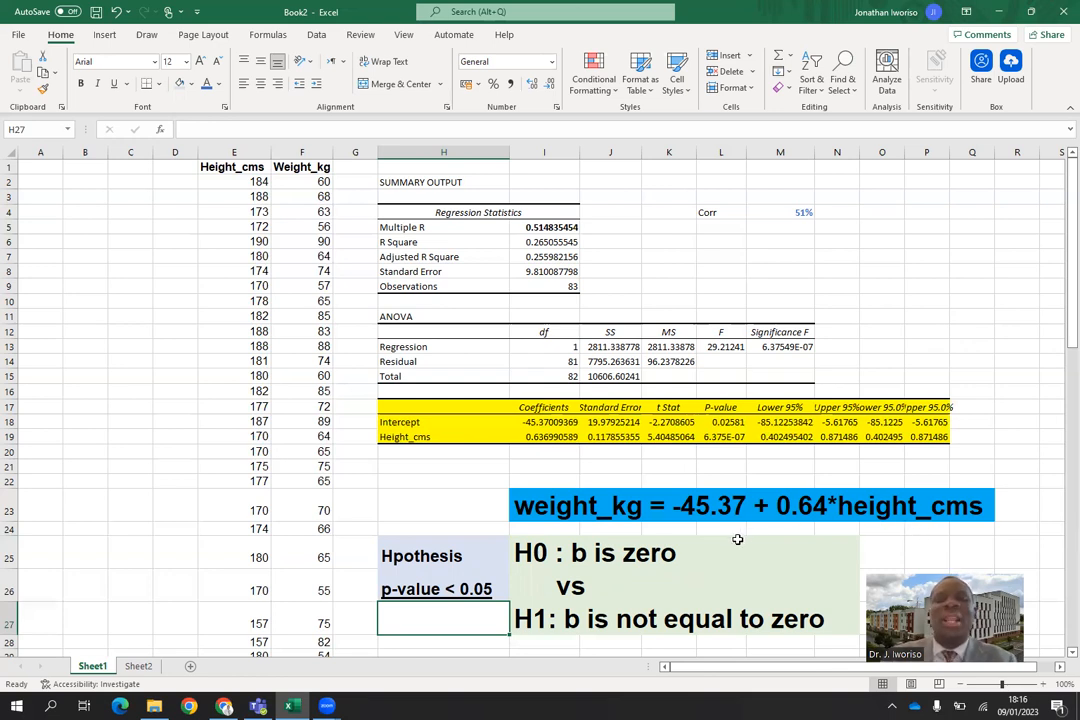
Try rounding the Height_cms p-value to four decimals in cell L21 with =ROUND(L19, 4), then clear that cell.
click(728, 437)
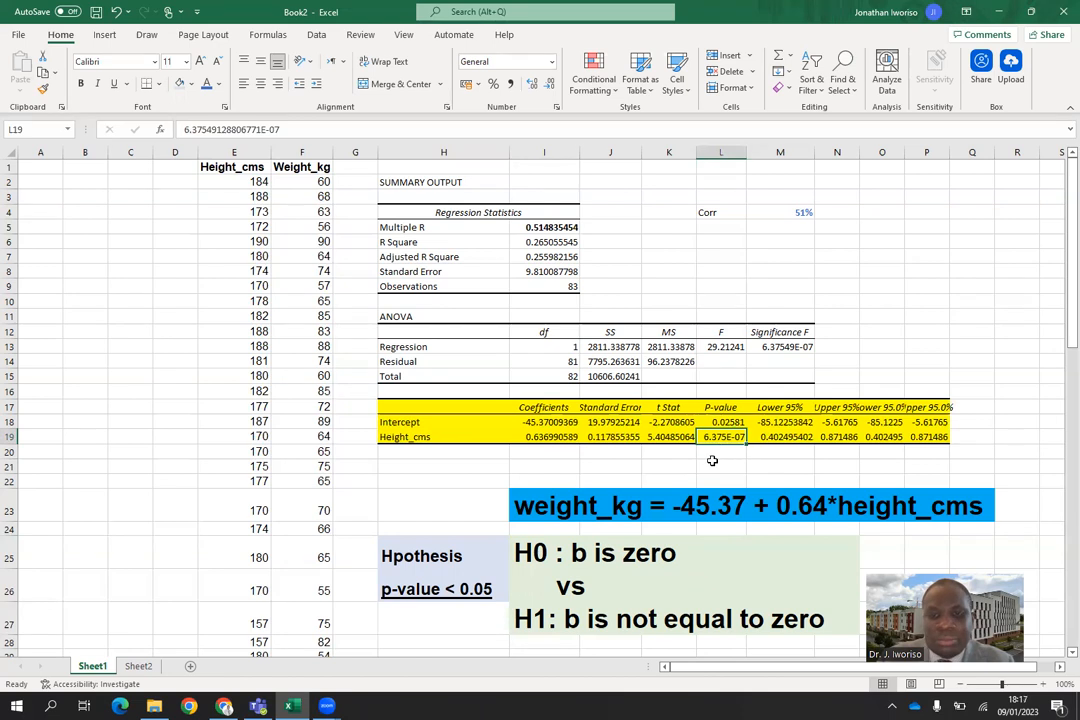
click(711, 467)
text(=)
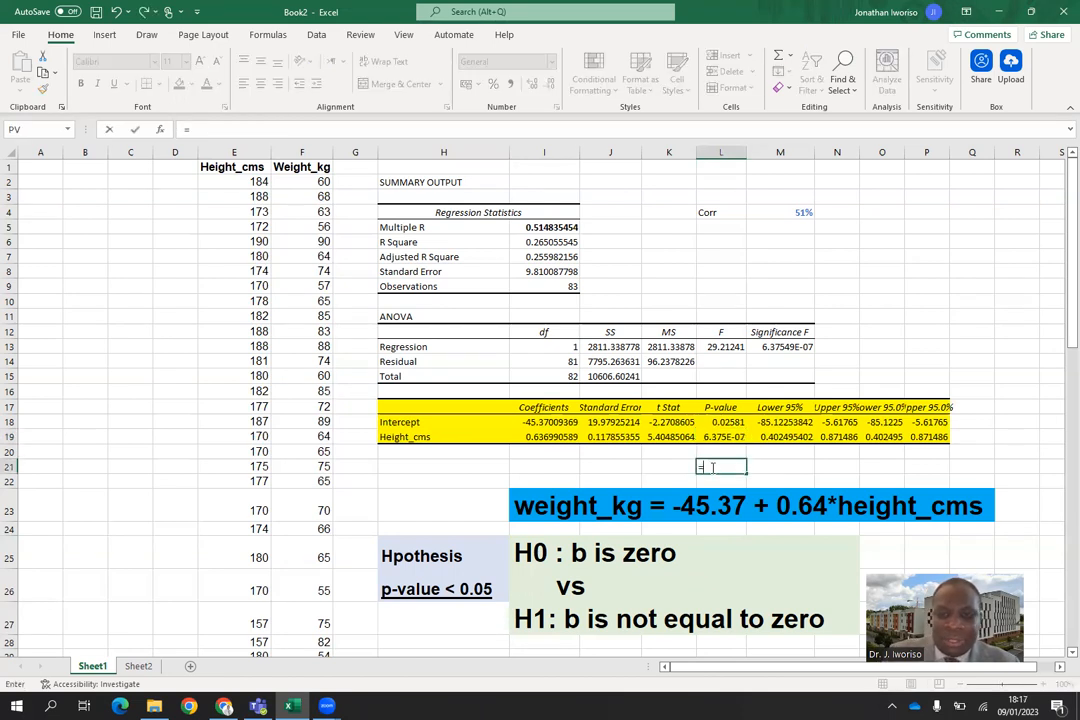
text(rou)
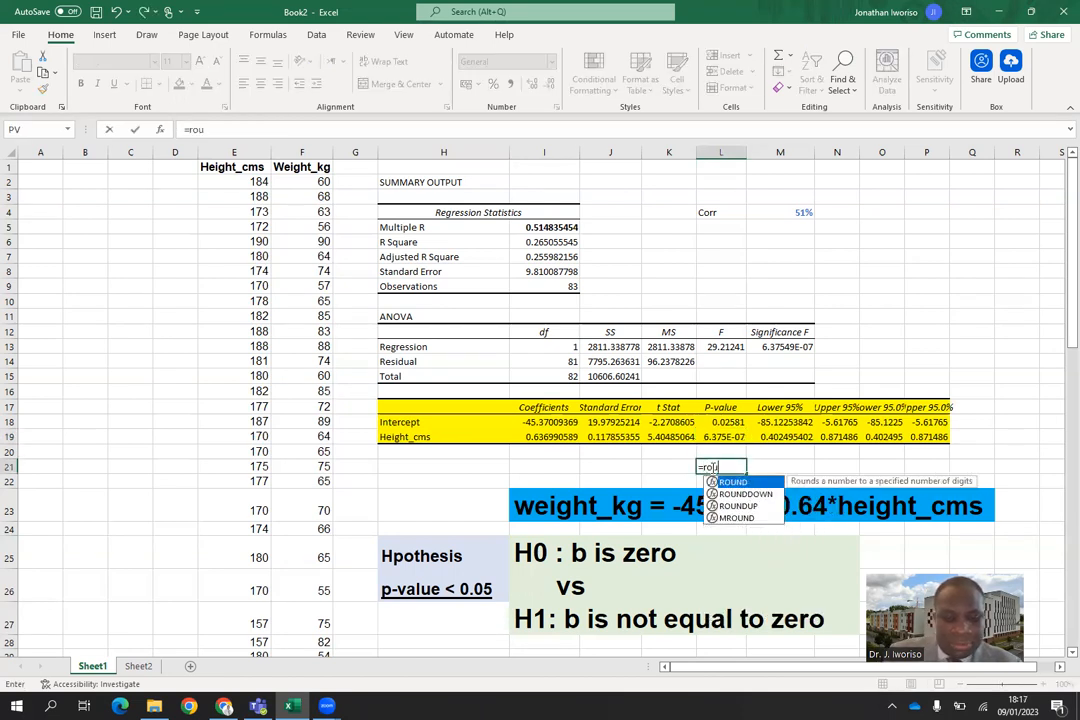
text(nd()
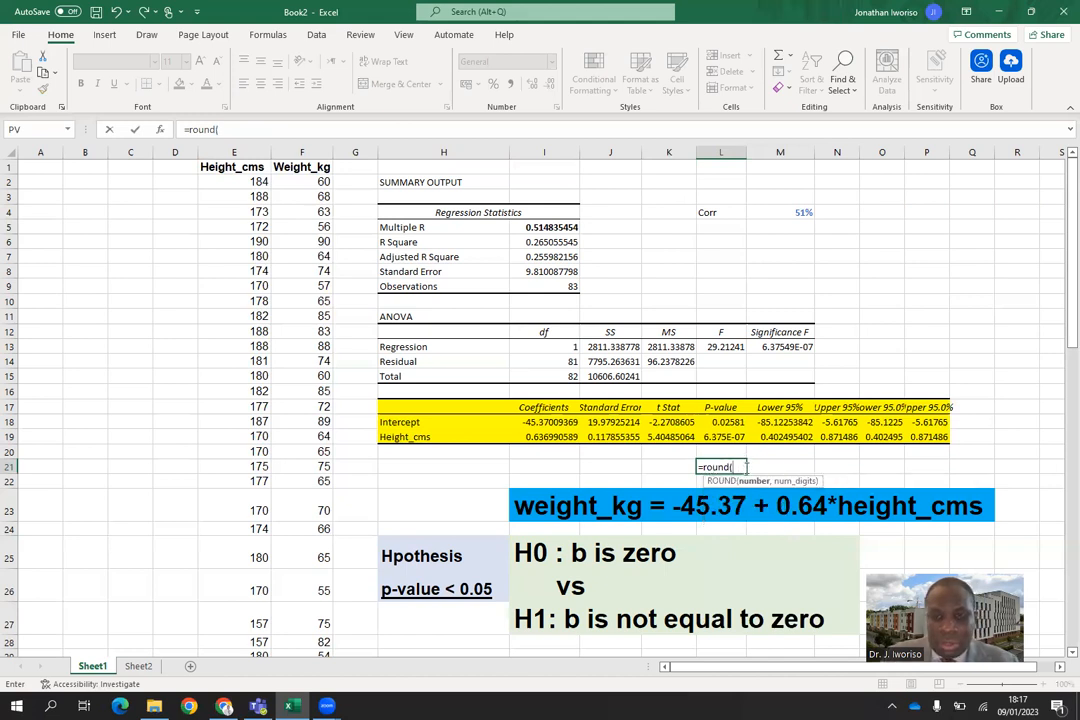
click(723, 439)
text(,)
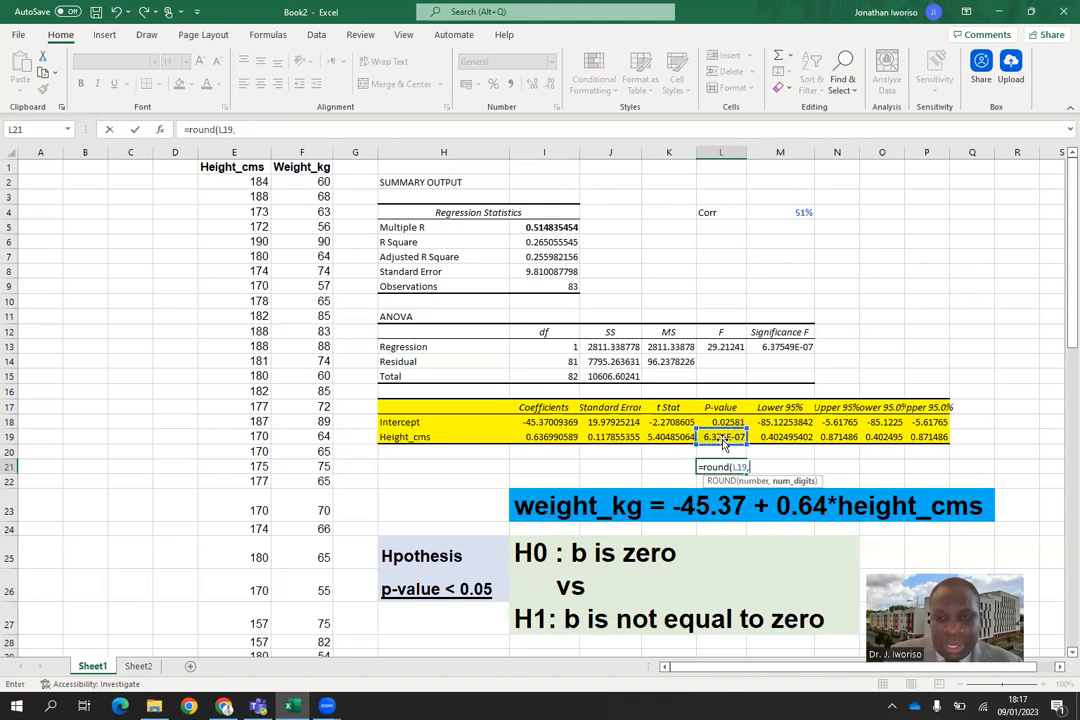
text( 4)
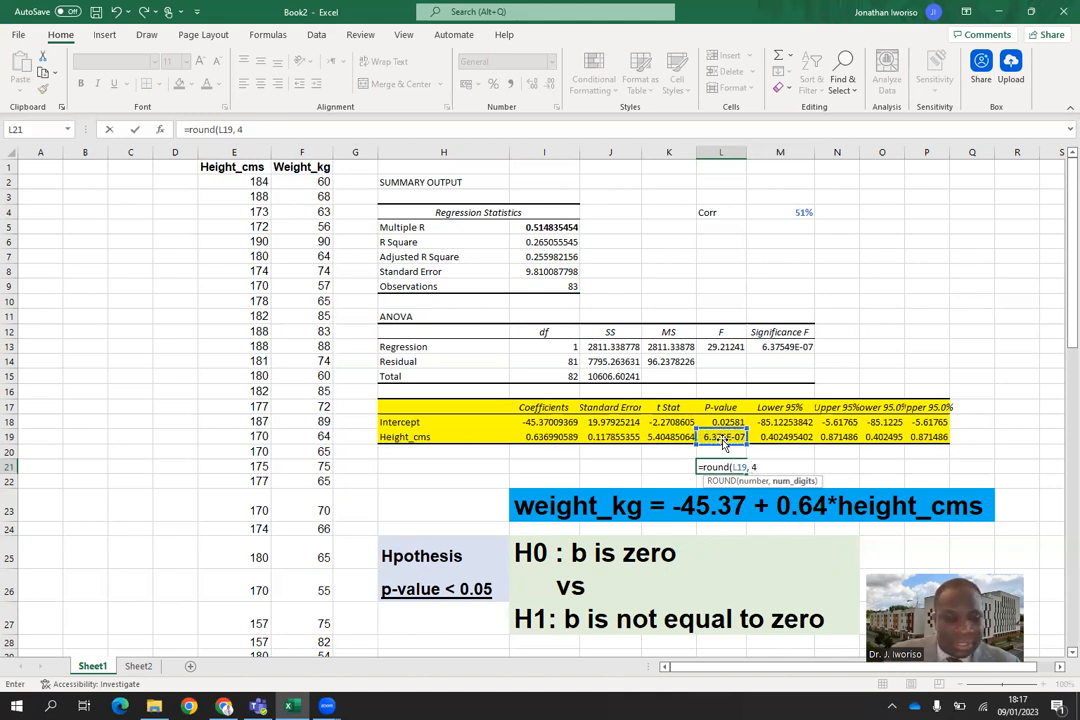
key(Return)
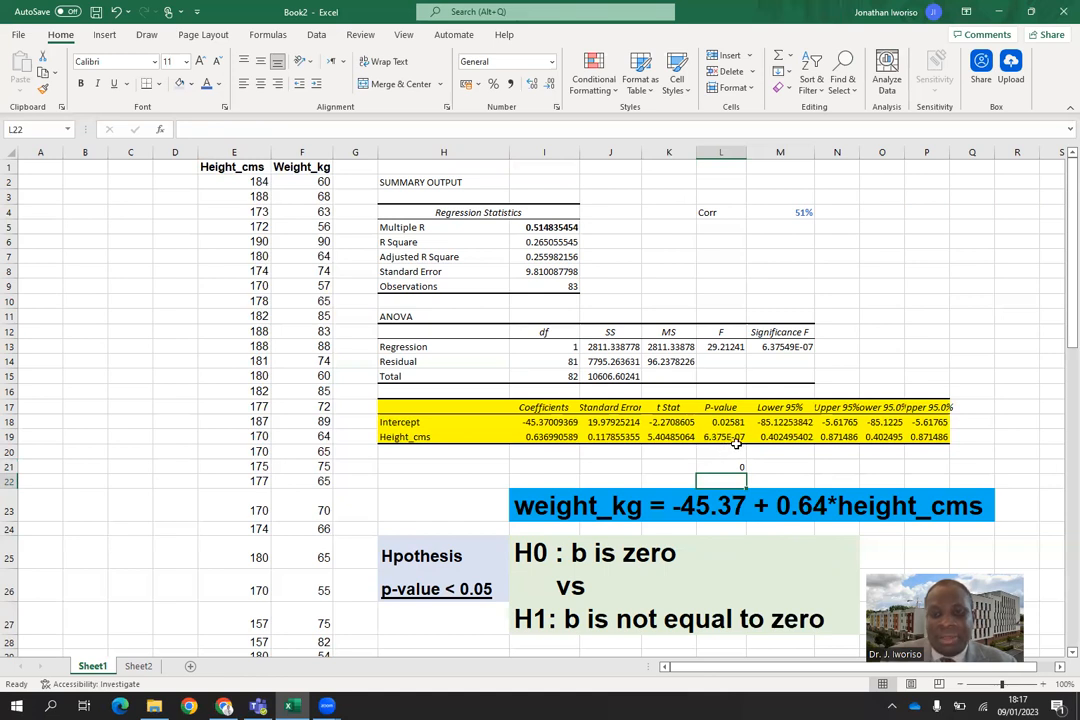
click(740, 468)
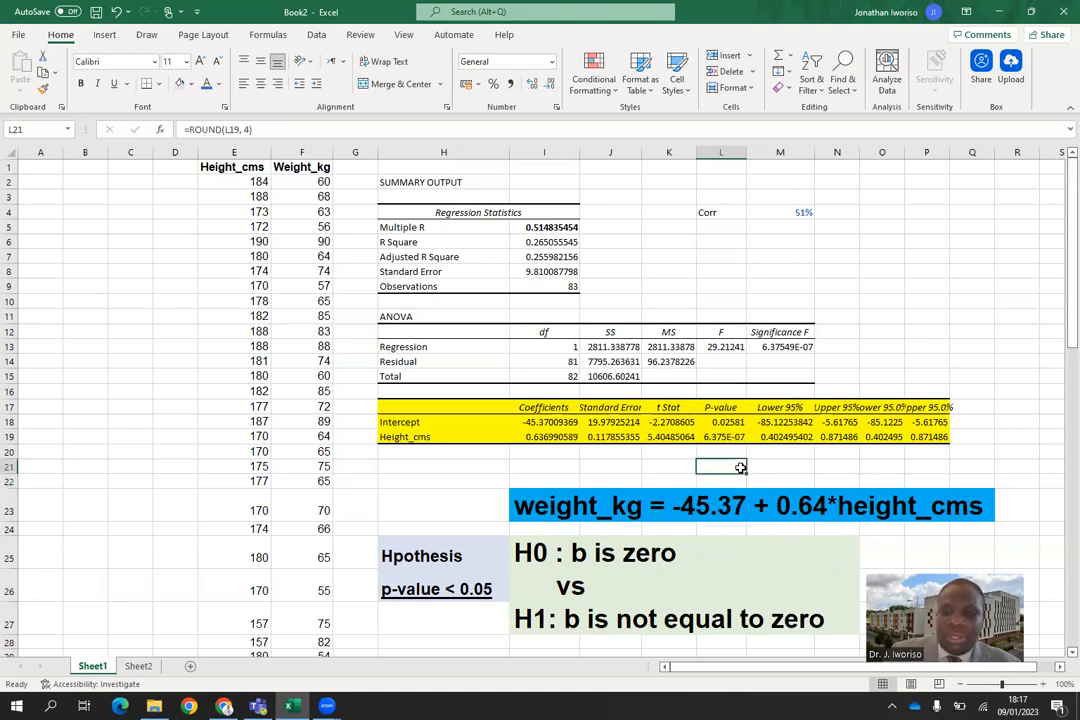
Try displaying the Height_cms p-value in L19 with two decimals in scientific notation, then as a Fraction.
click(721, 437)
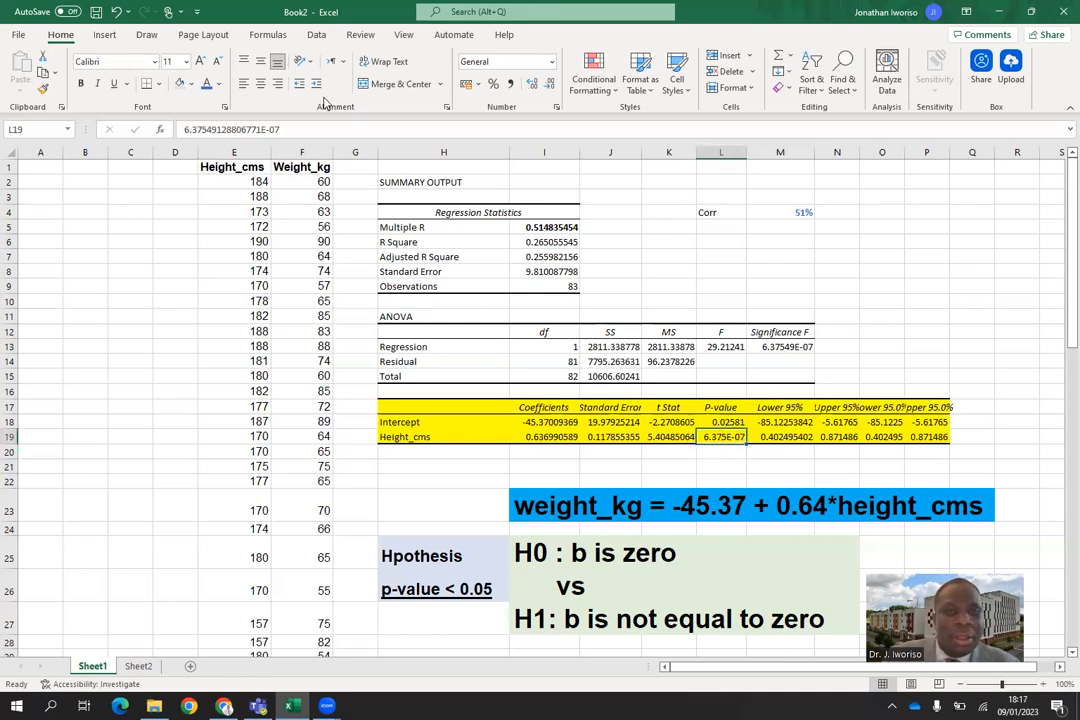
click(550, 64)
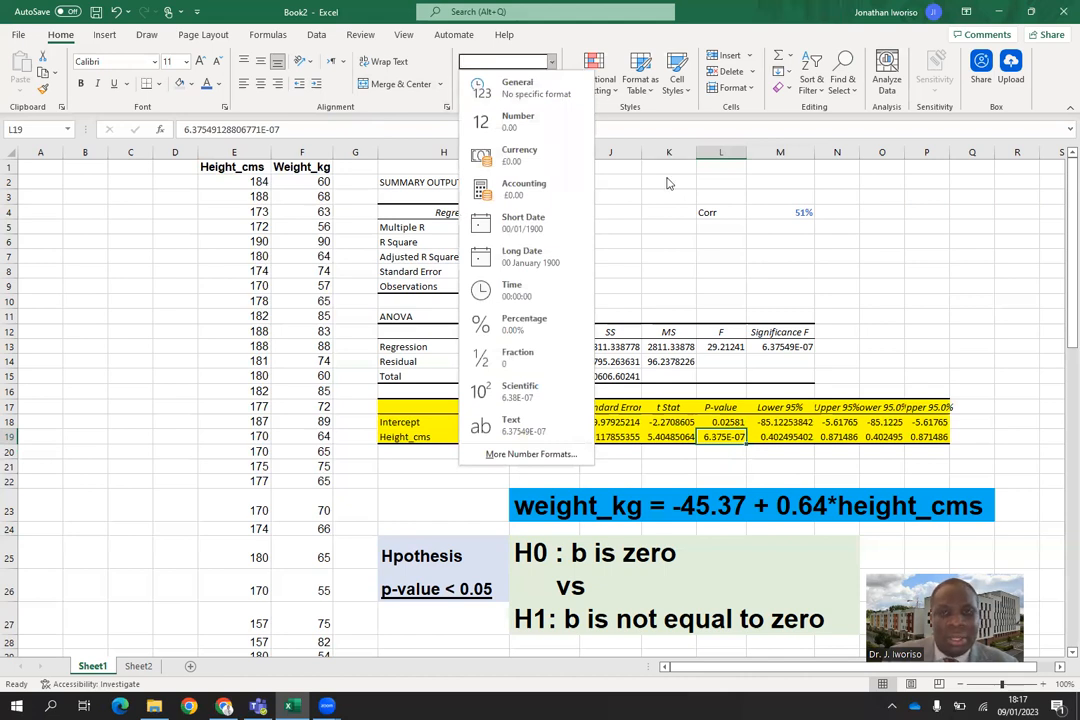
click(722, 443)
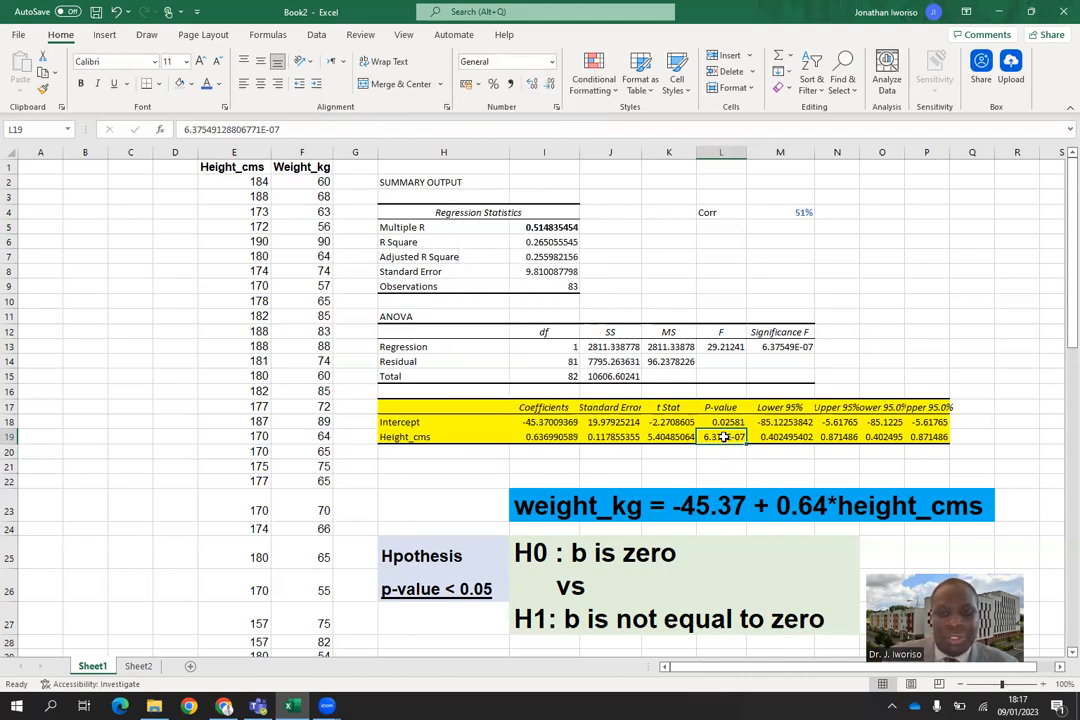
click(551, 86)
click(551, 86)
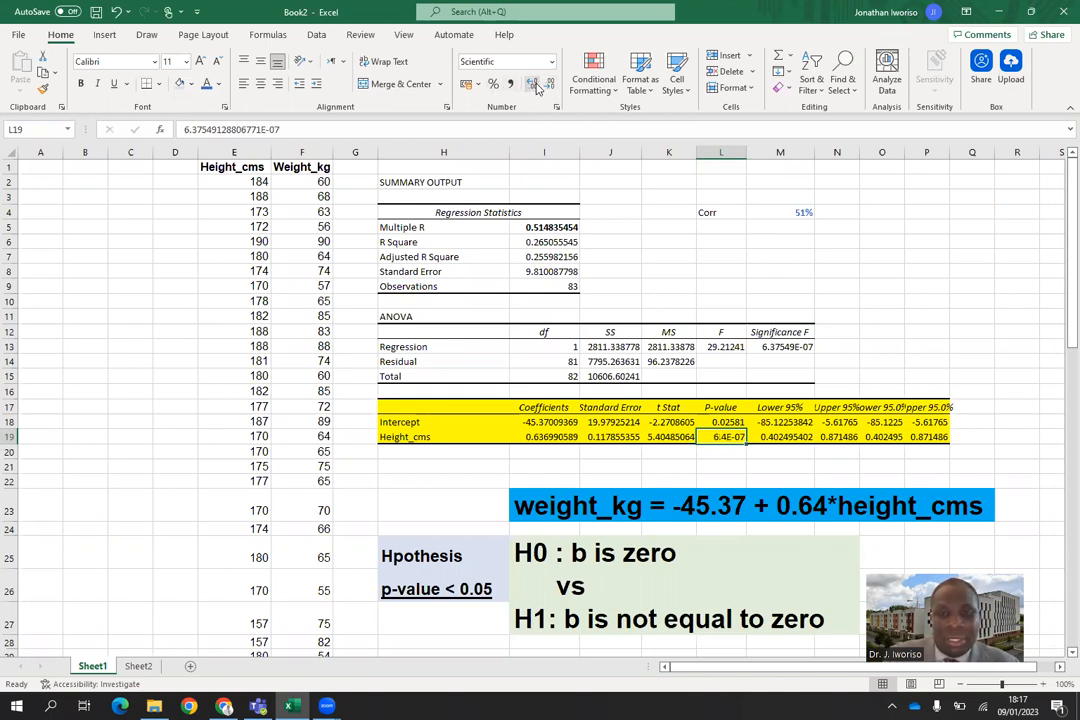
click(534, 86)
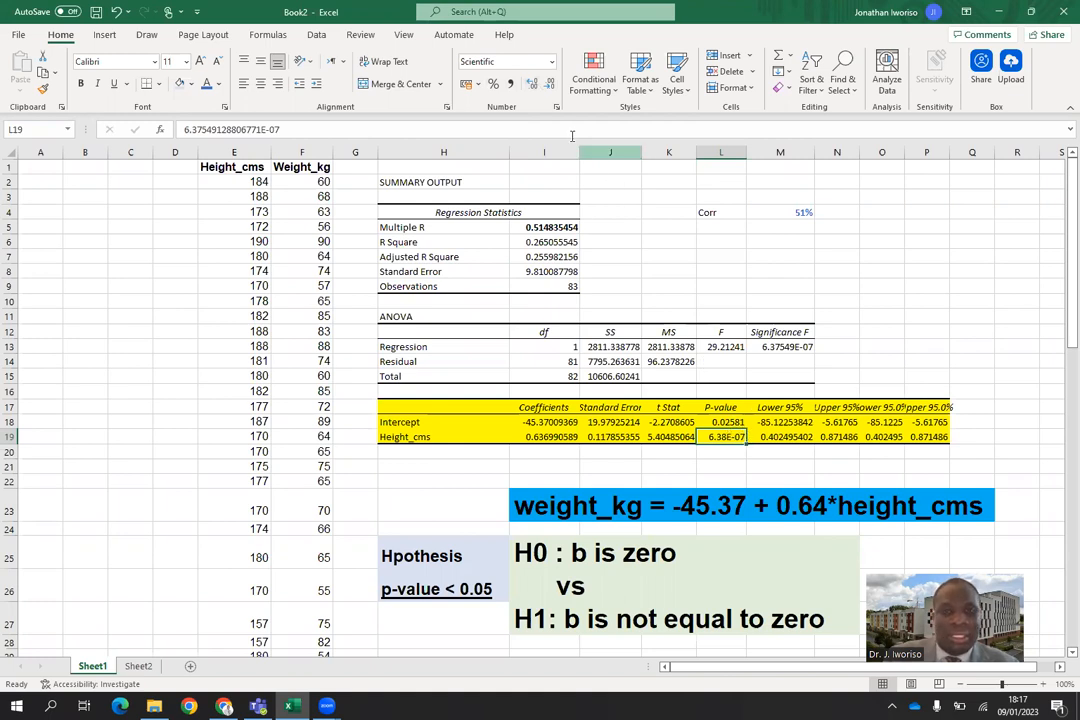
click(551, 62)
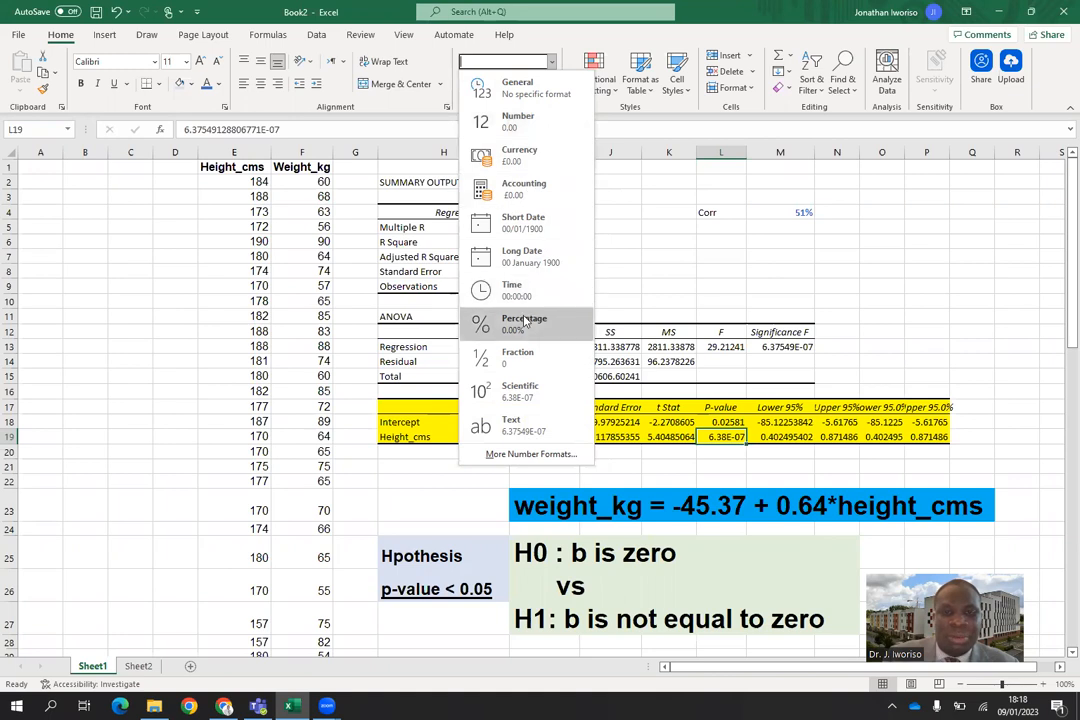
click(517, 356)
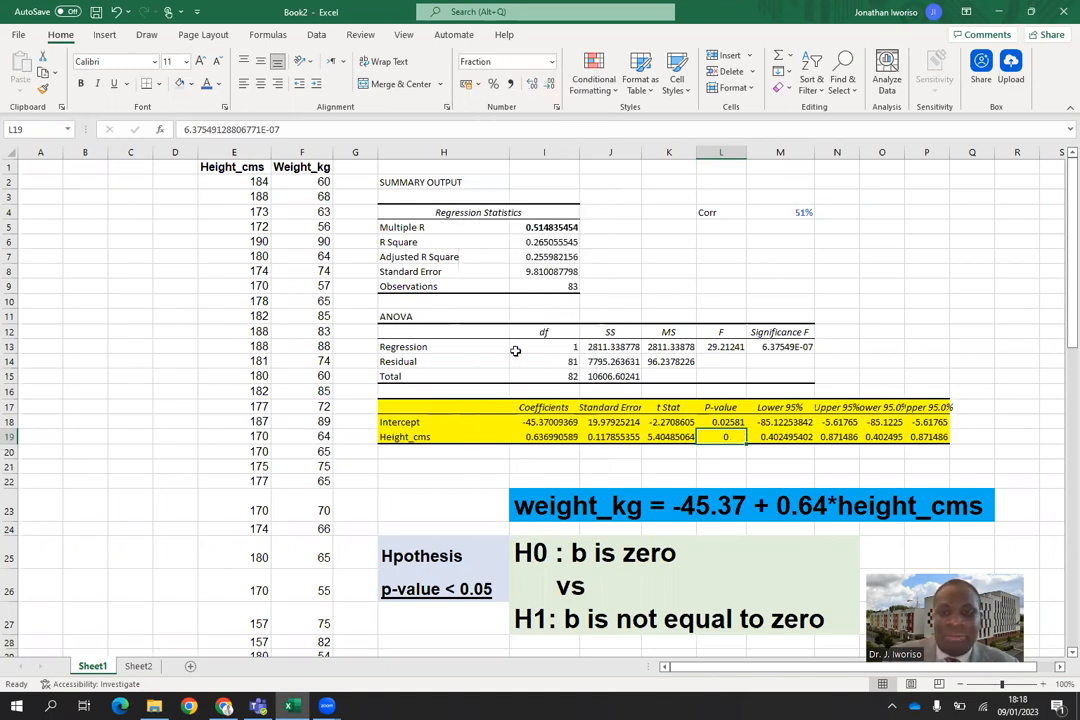
Apply the Number format with two decimals to the Height_cms p-value in cell L19.
click(550, 62)
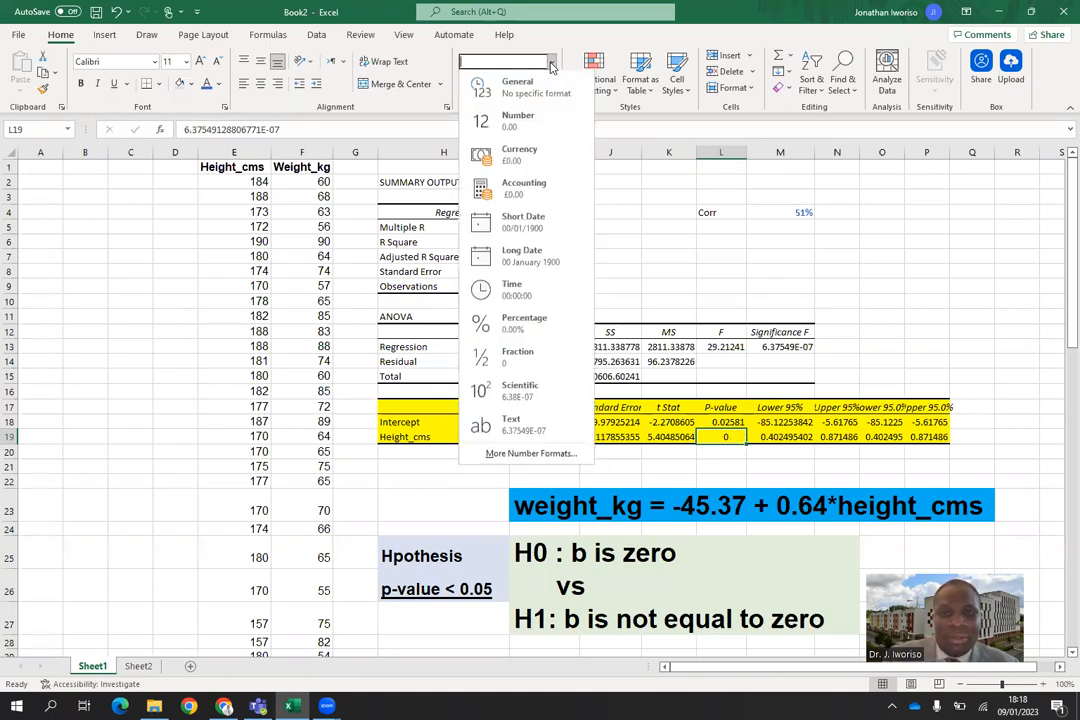
click(514, 125)
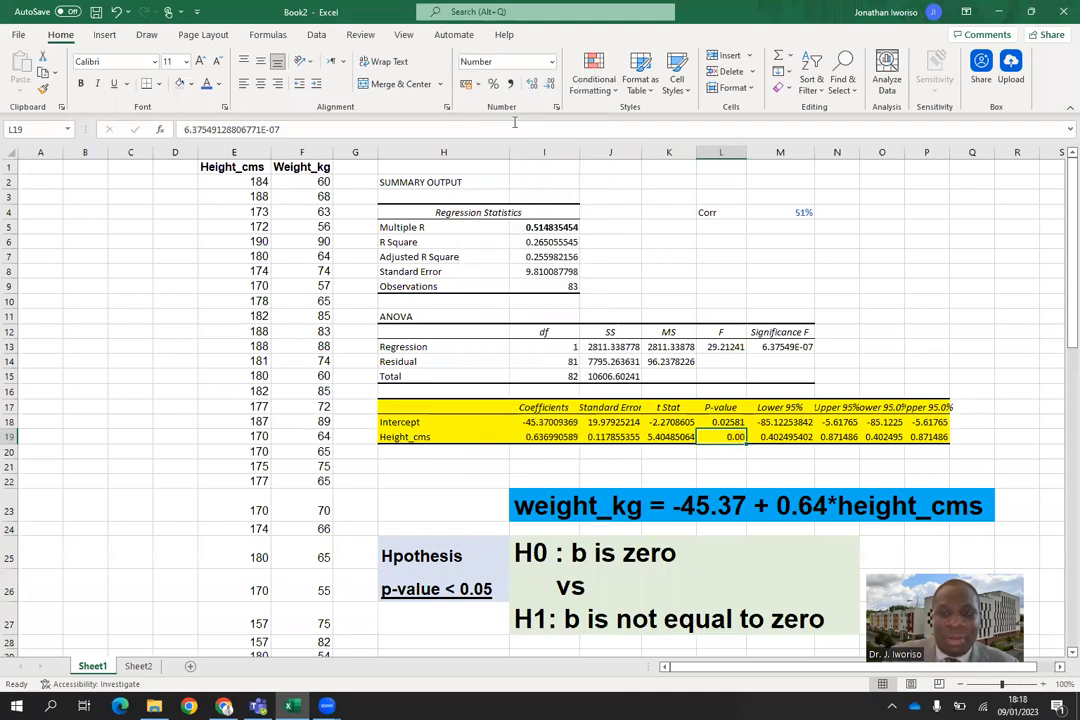
click(722, 454)
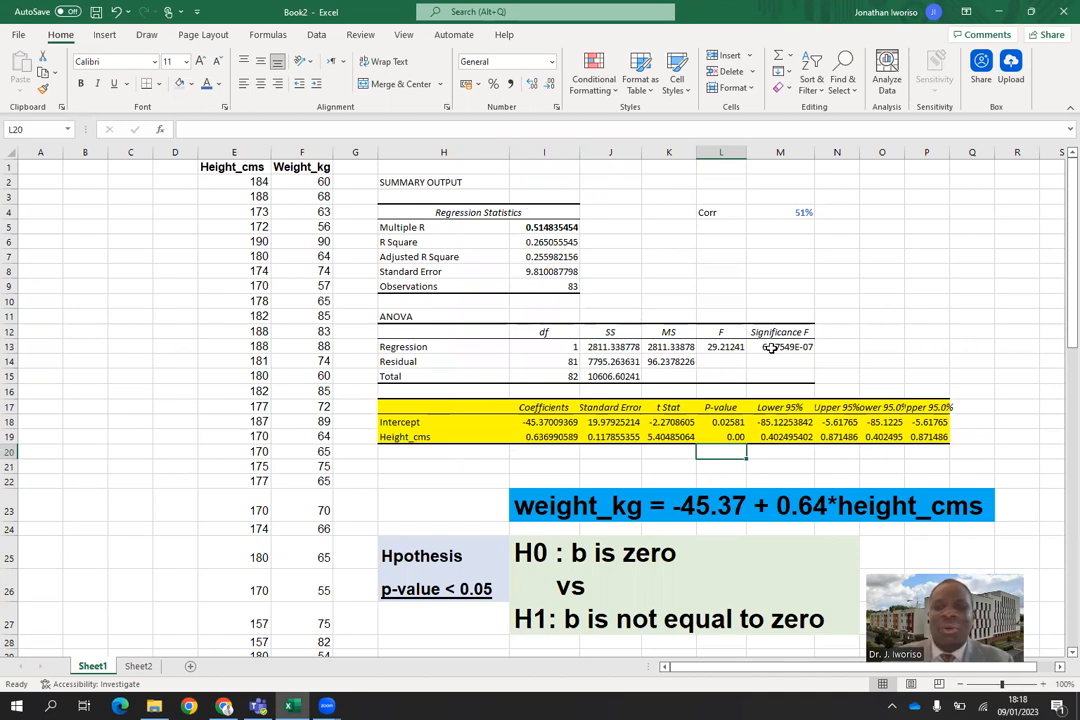
Examine the ANOVA table in H11:M15 of the regression output.
click(400, 329)
drag(395, 316, 808, 375)
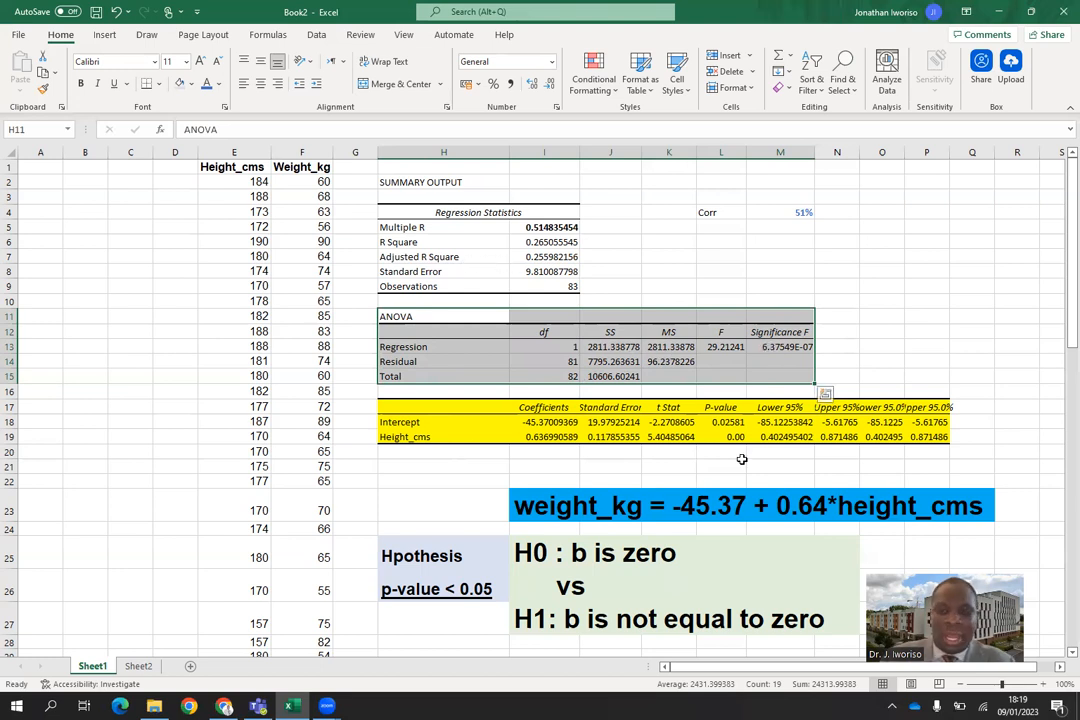
click(838, 360)
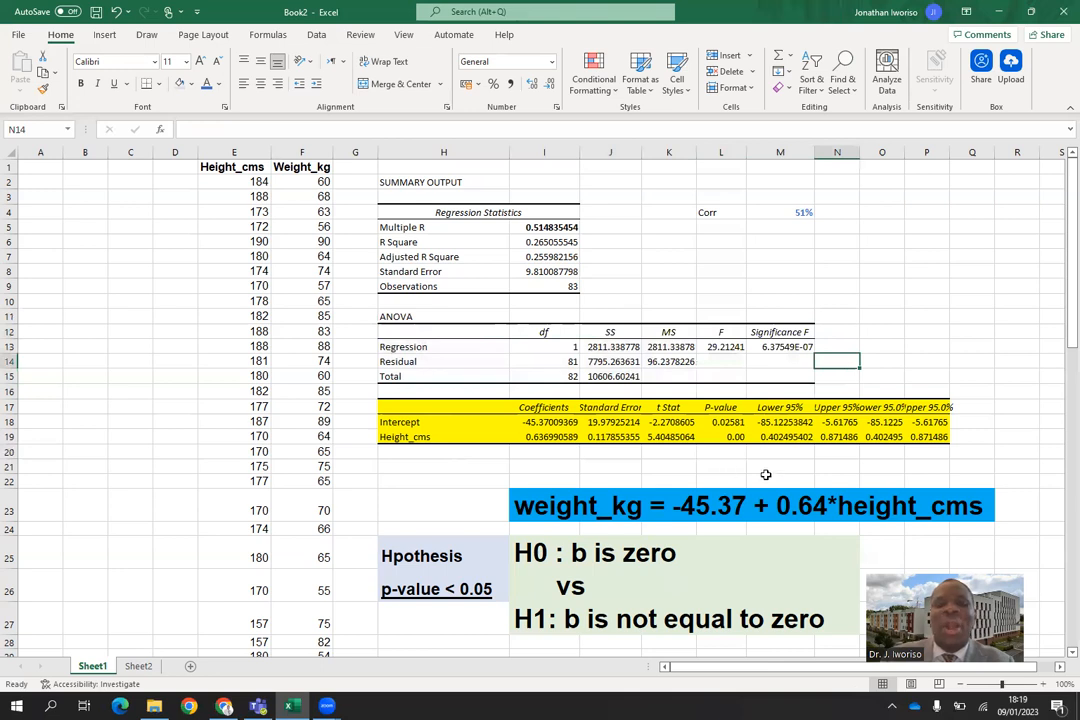